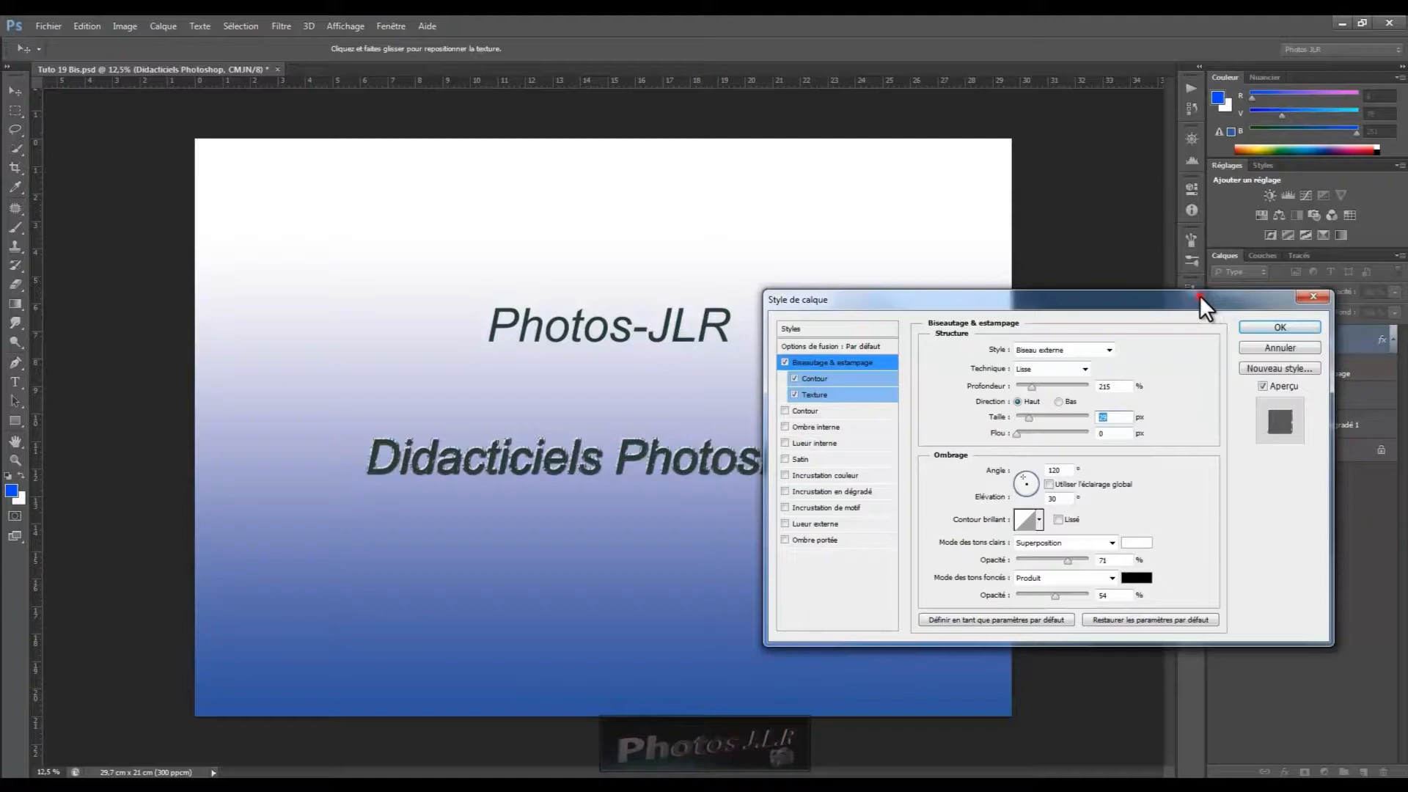
Step: Save the Didacticiels Photoshop layer's bevel and emboss effects as a new style named "Tuto 20" and accept the layer style settings
drag(1200, 295, 1194, 310)
click(1257, 400)
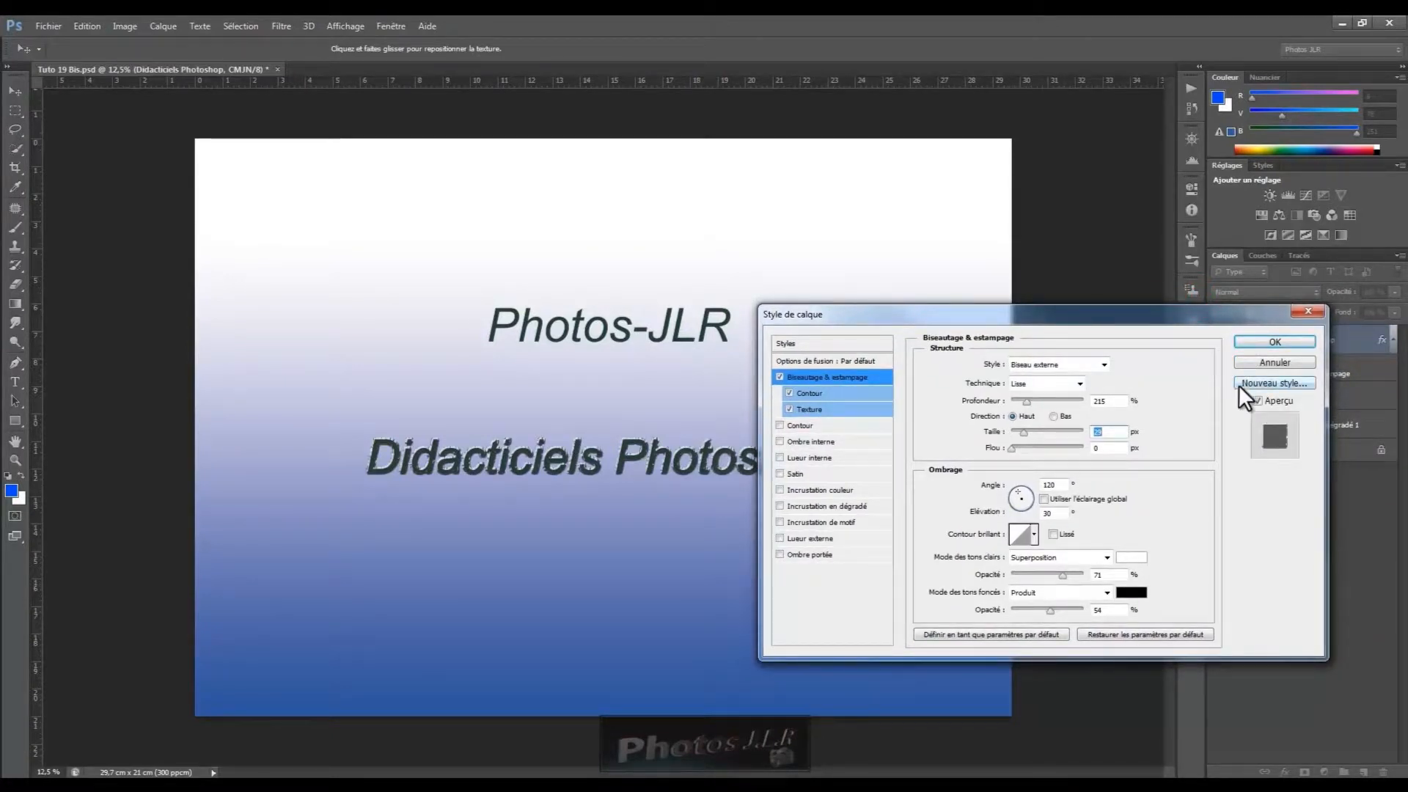
click(1276, 382)
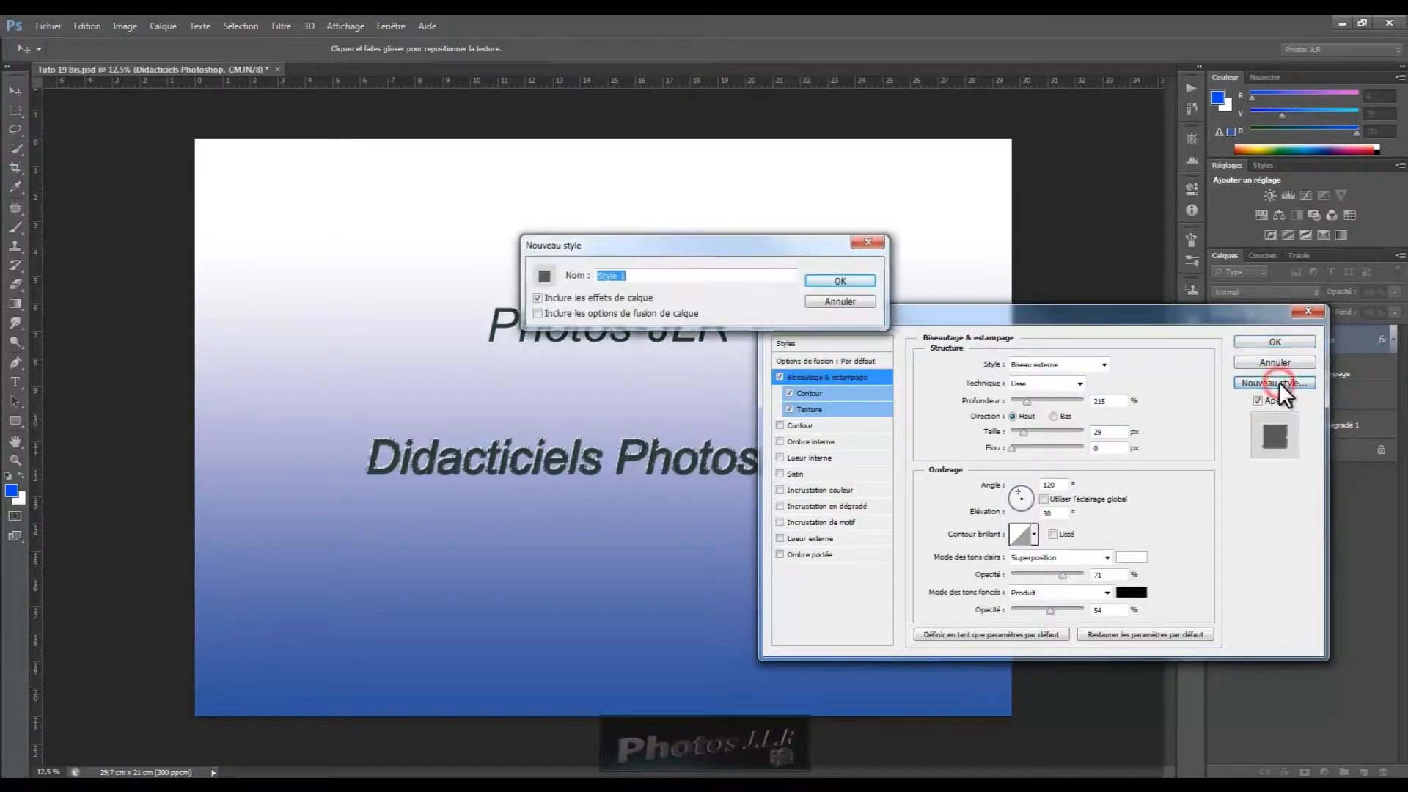
click(638, 273)
double_click(638, 273)
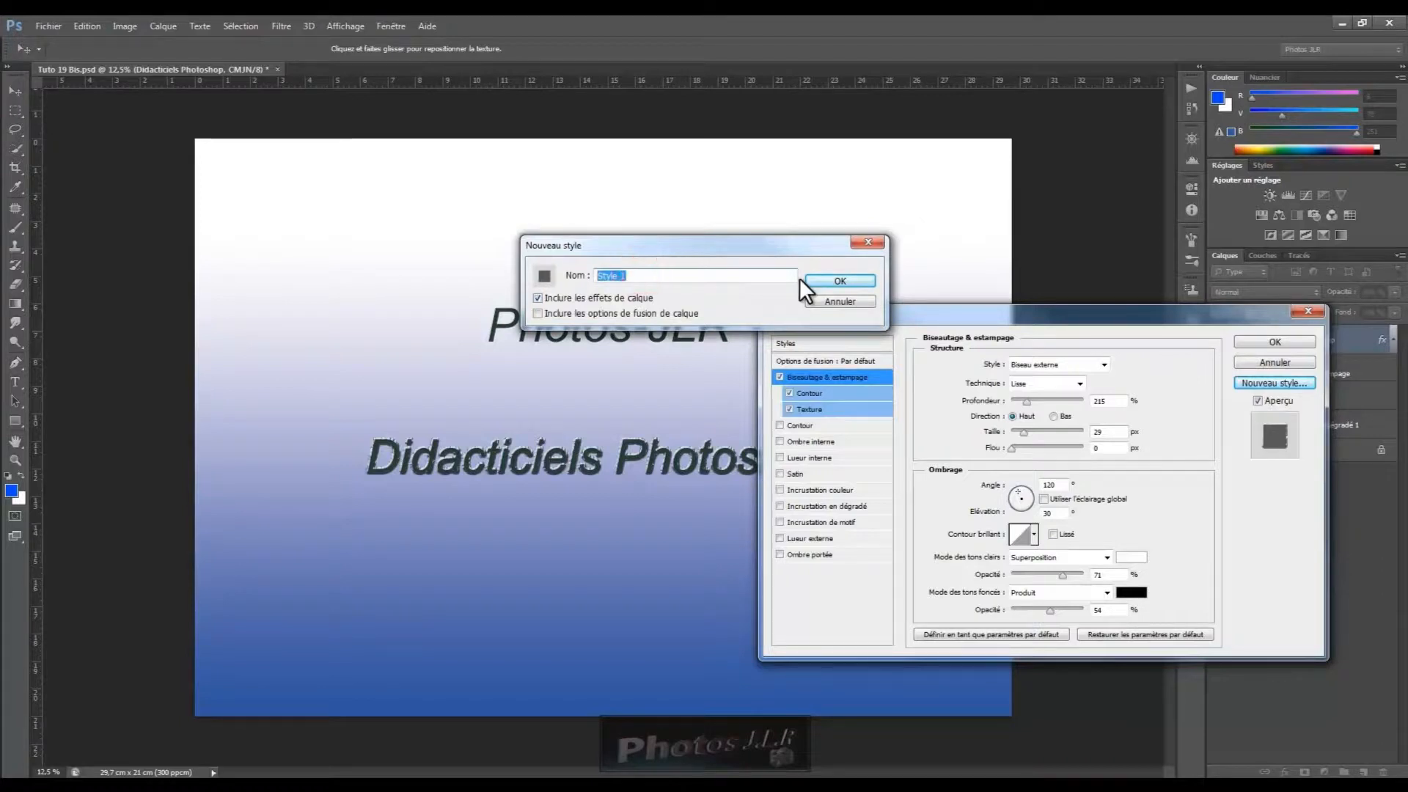
text(Tuto 20)
click(837, 279)
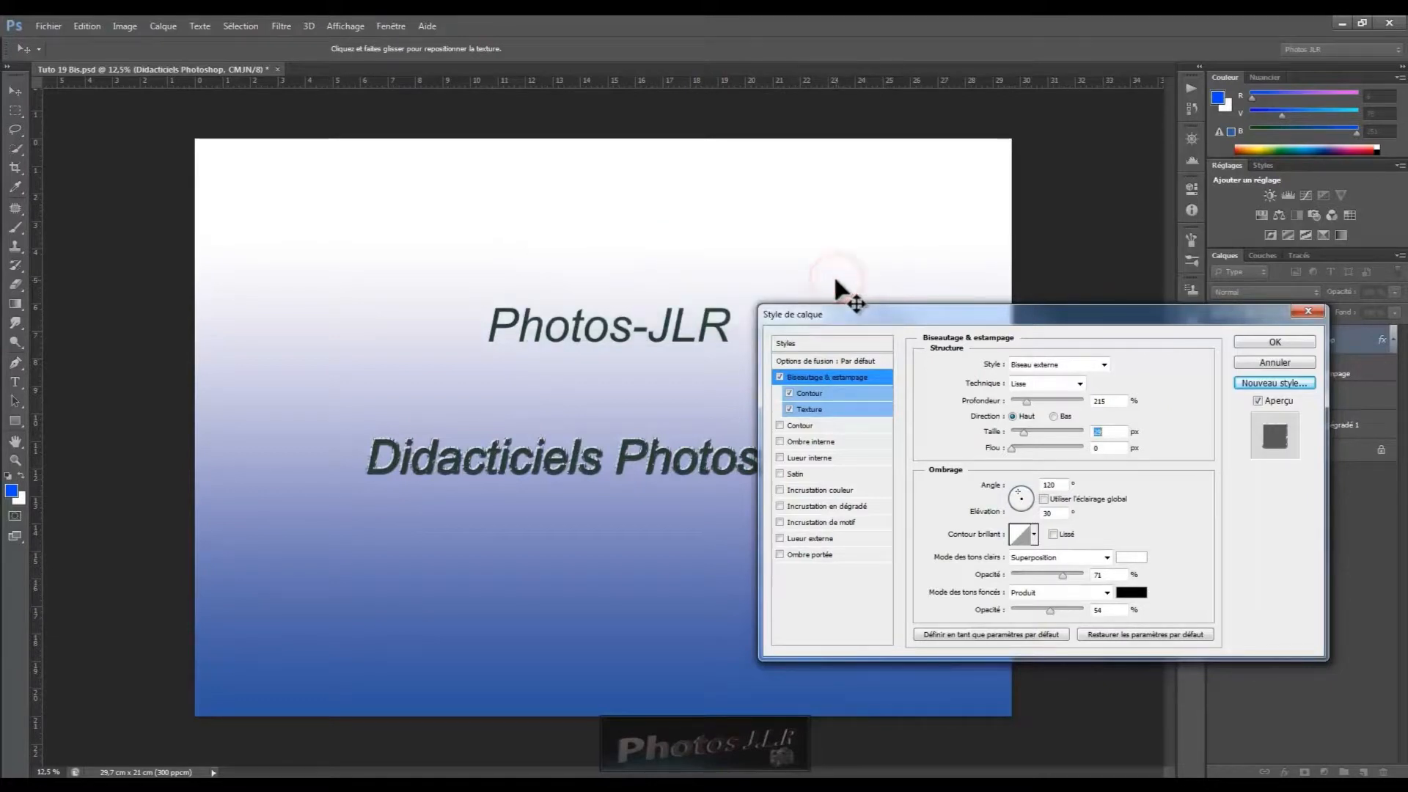
click(1286, 340)
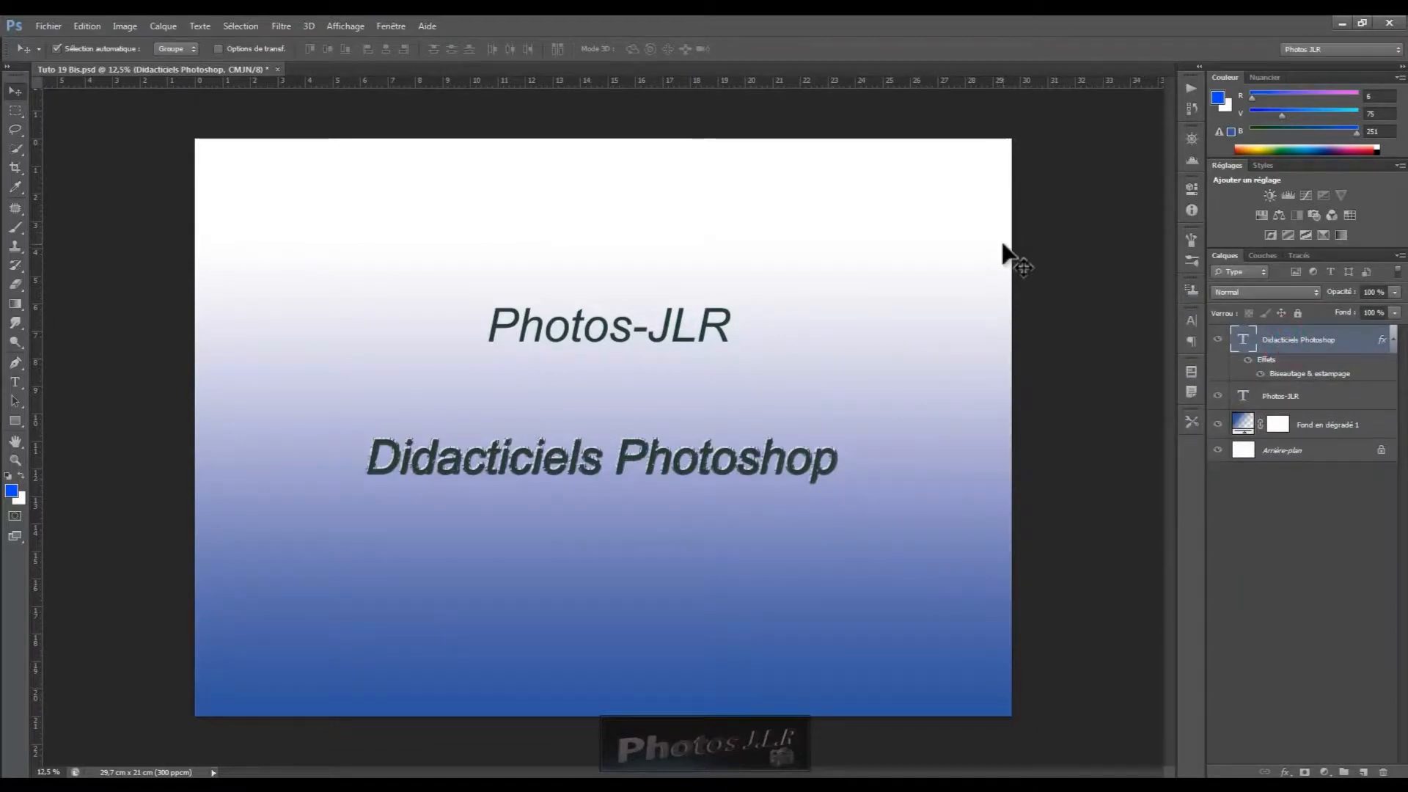
Step: Clear all effects from the Didacticiels Photoshop layer and reapply the saved Tuto 20 style to it
click(1262, 165)
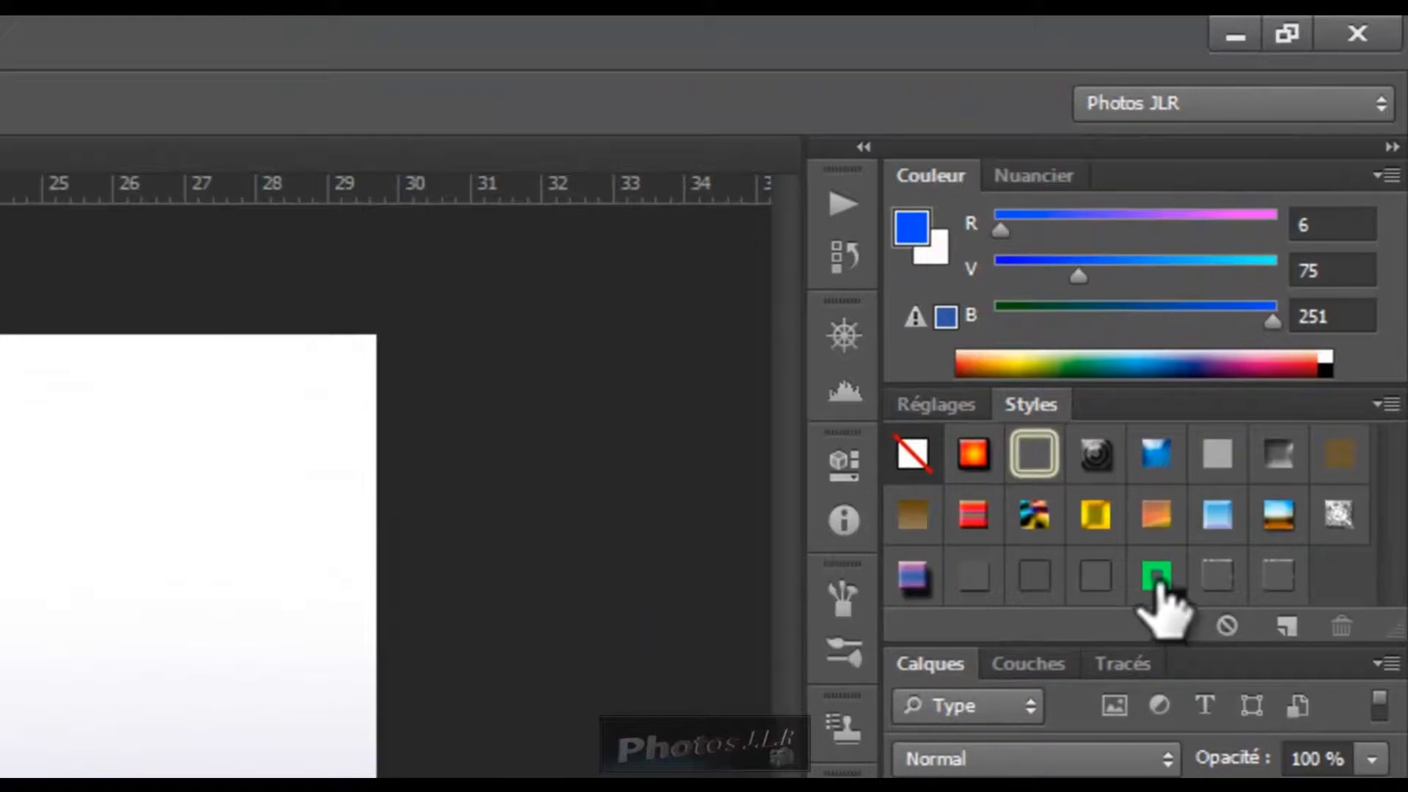
click(1275, 579)
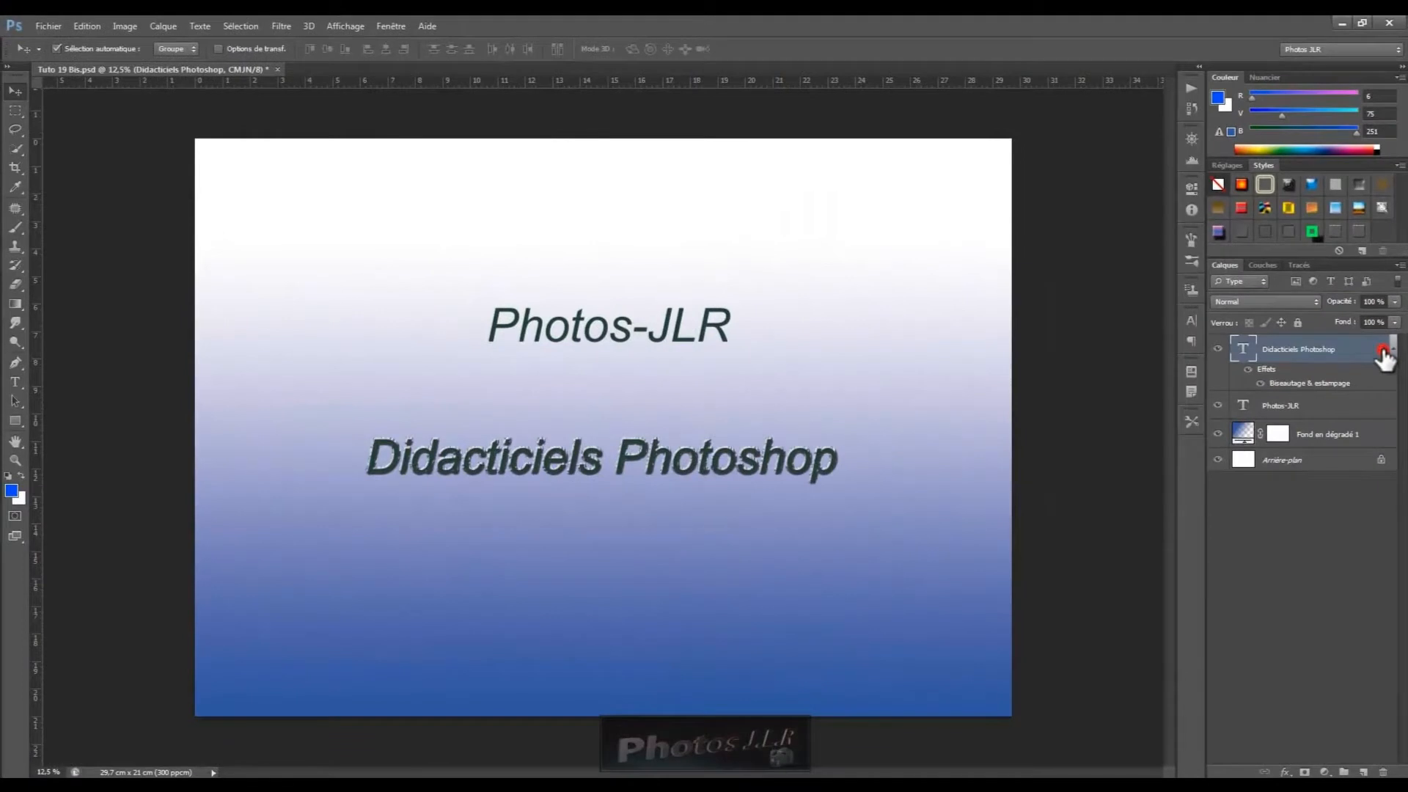
drag(1385, 358, 1384, 770)
right_click(1385, 769)
click(1091, 723)
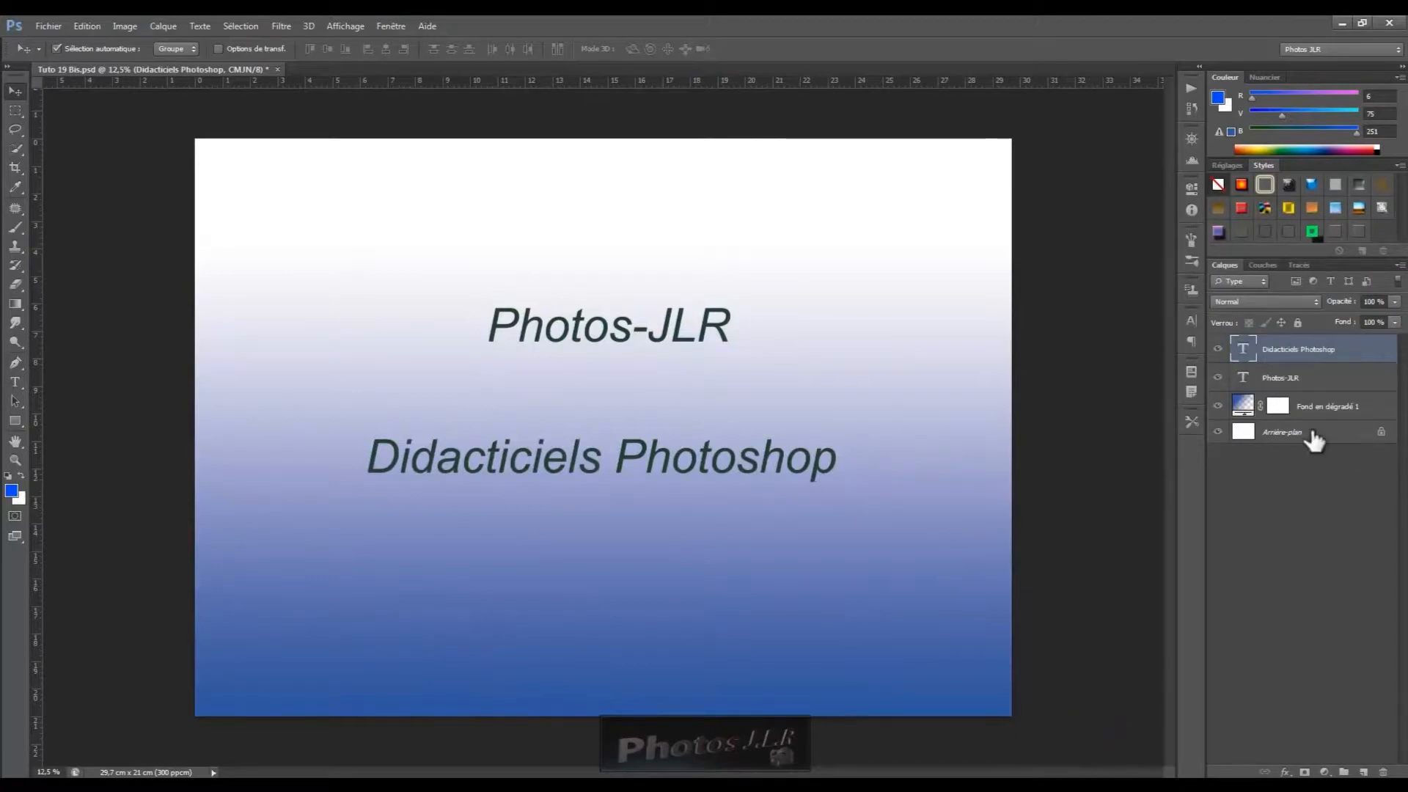
click(1356, 352)
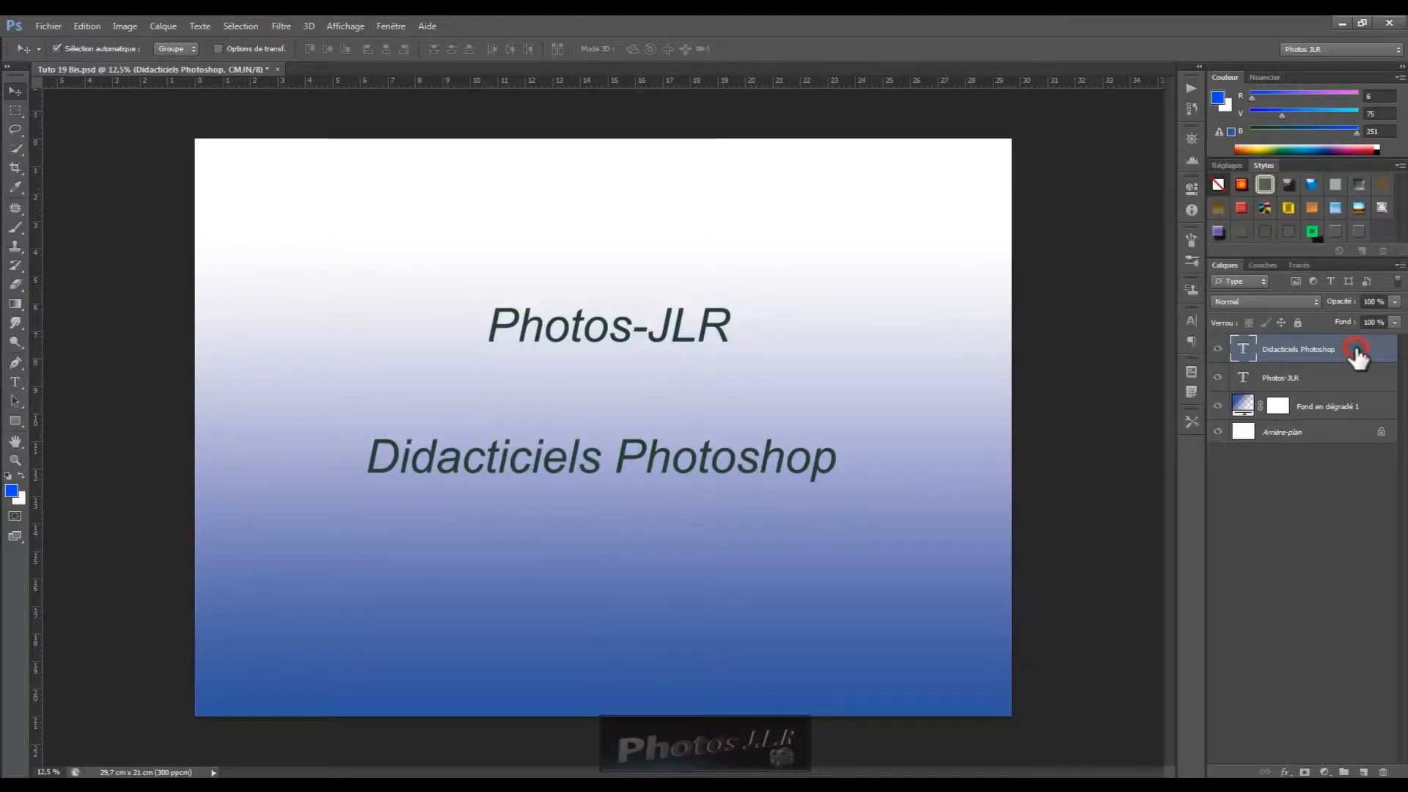
click(1358, 234)
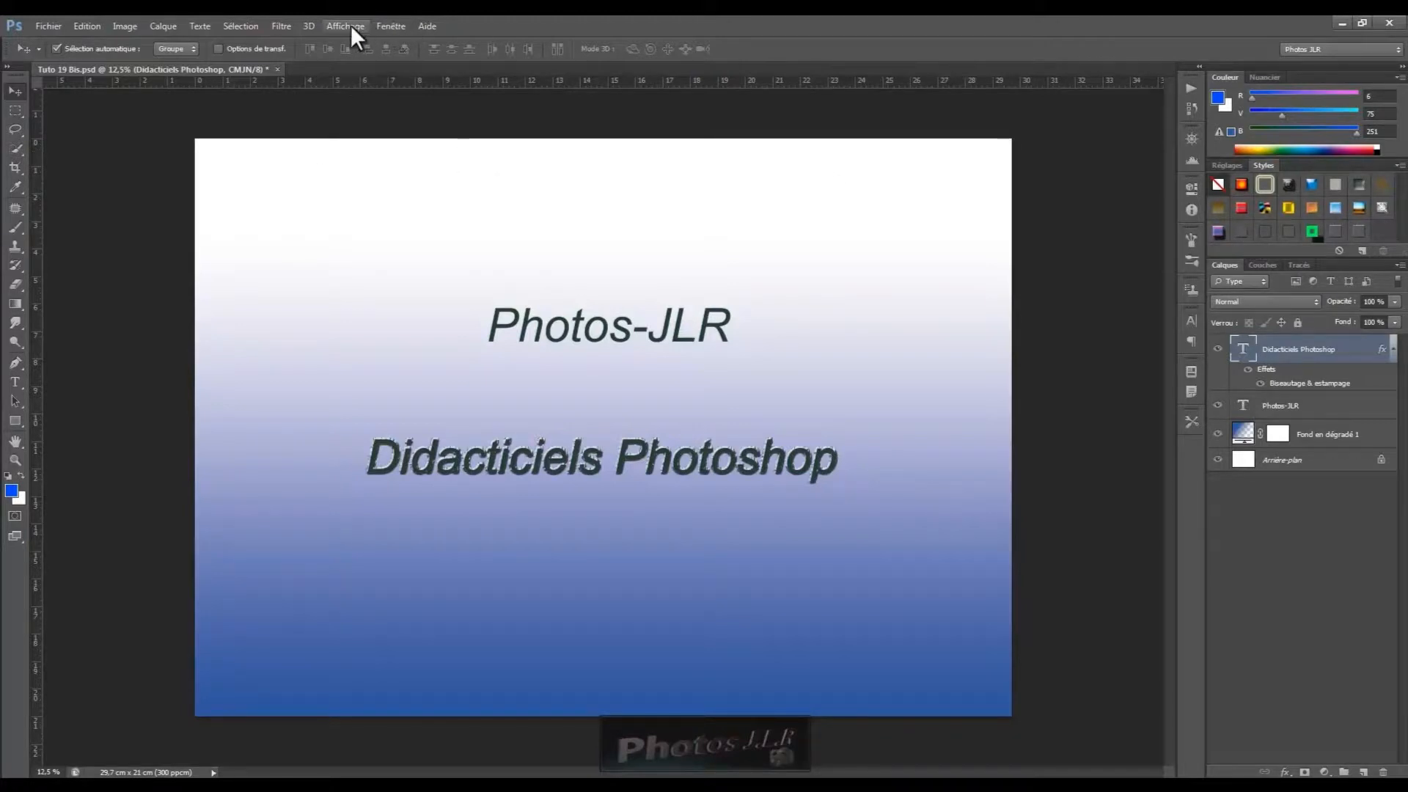
click(386, 28)
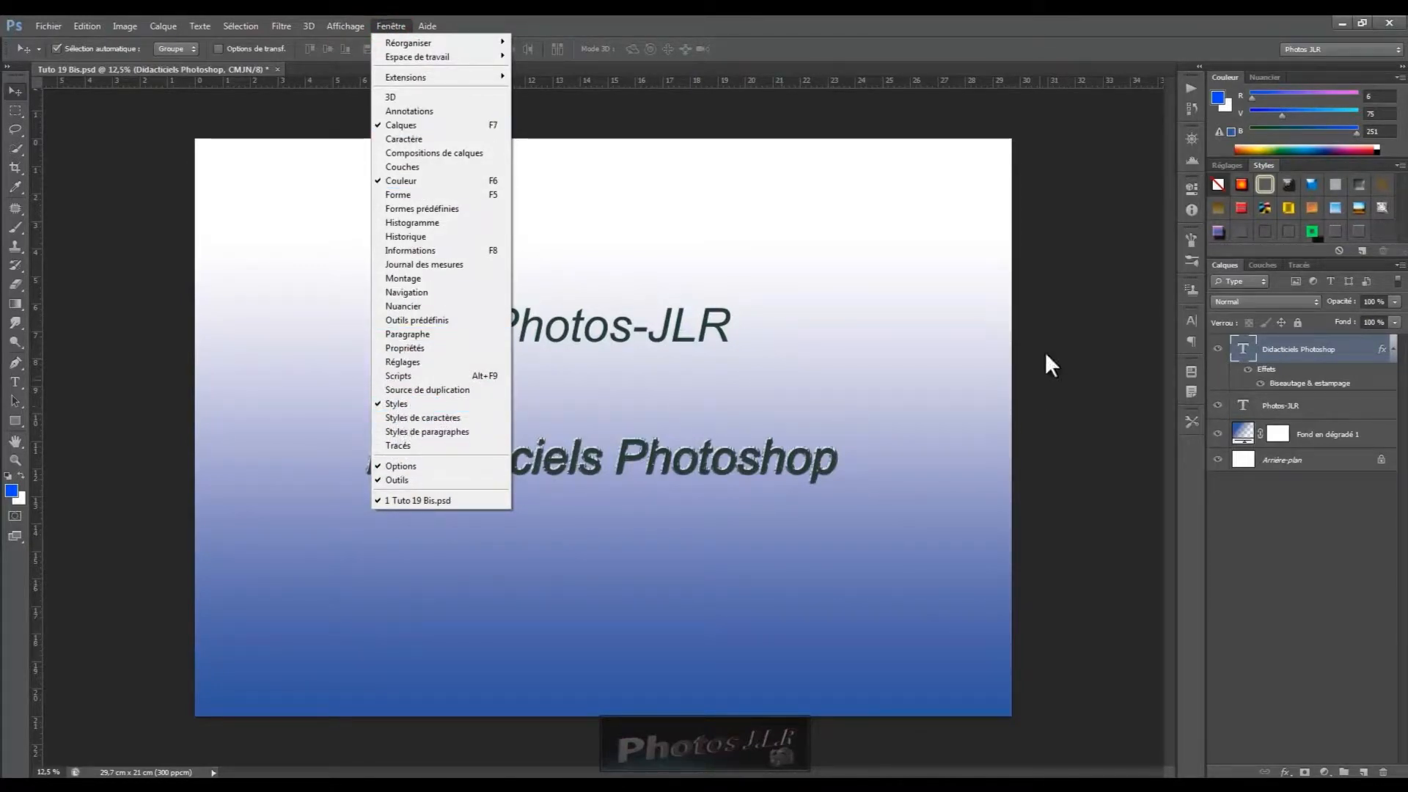
click(1052, 304)
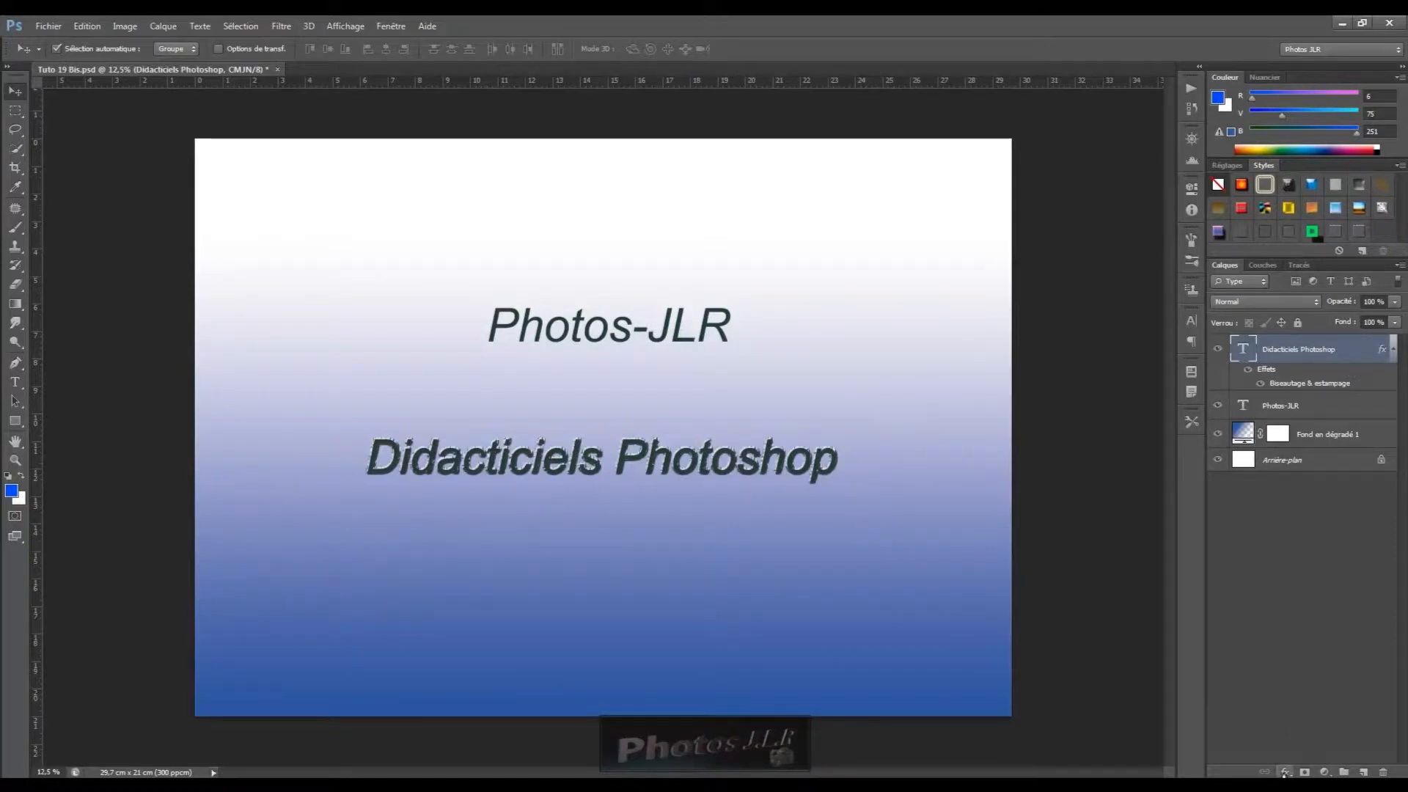
Step: Add a Contour (stroke) effect with a size of 21 px to the Didacticiels Photoshop text layer
double_click(1361, 349)
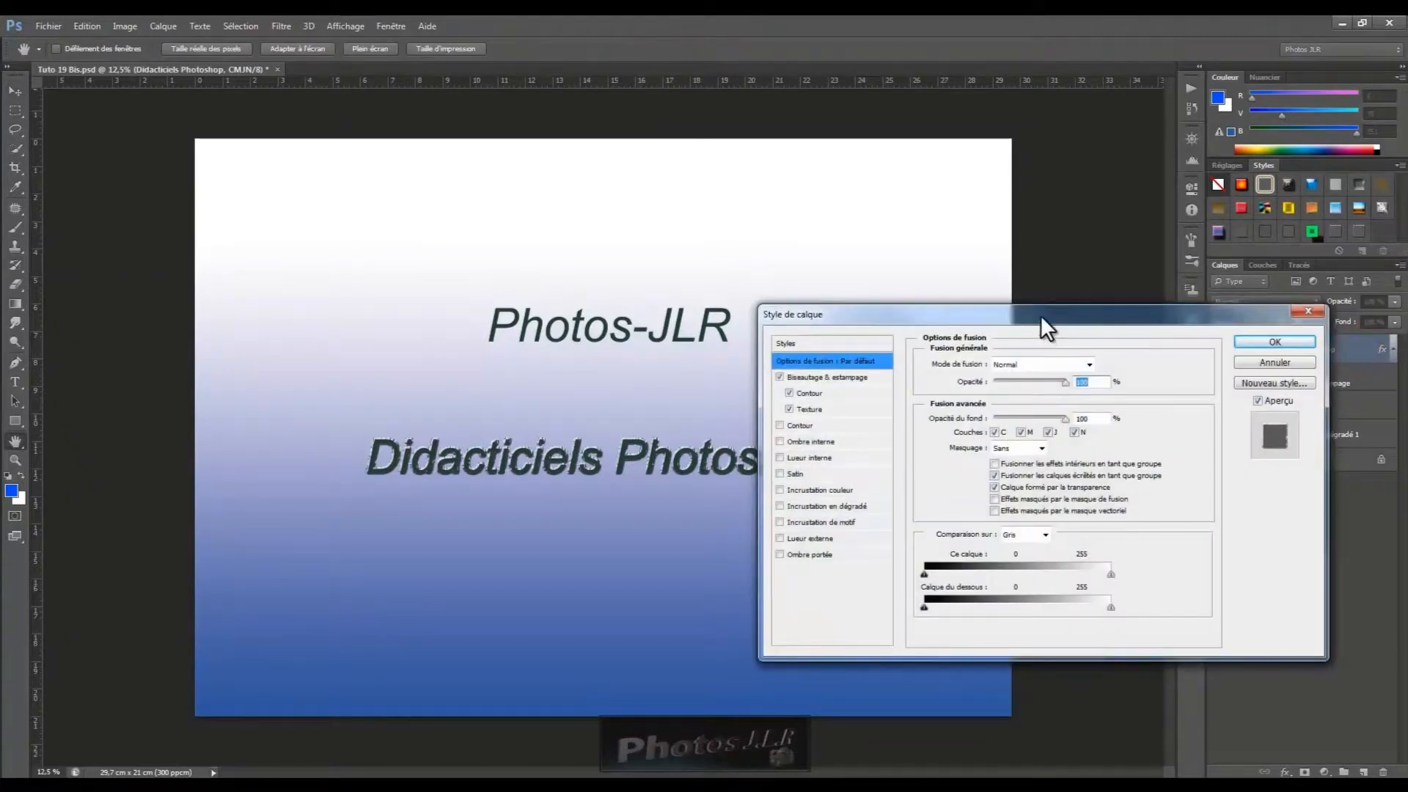
drag(1043, 311, 1098, 456)
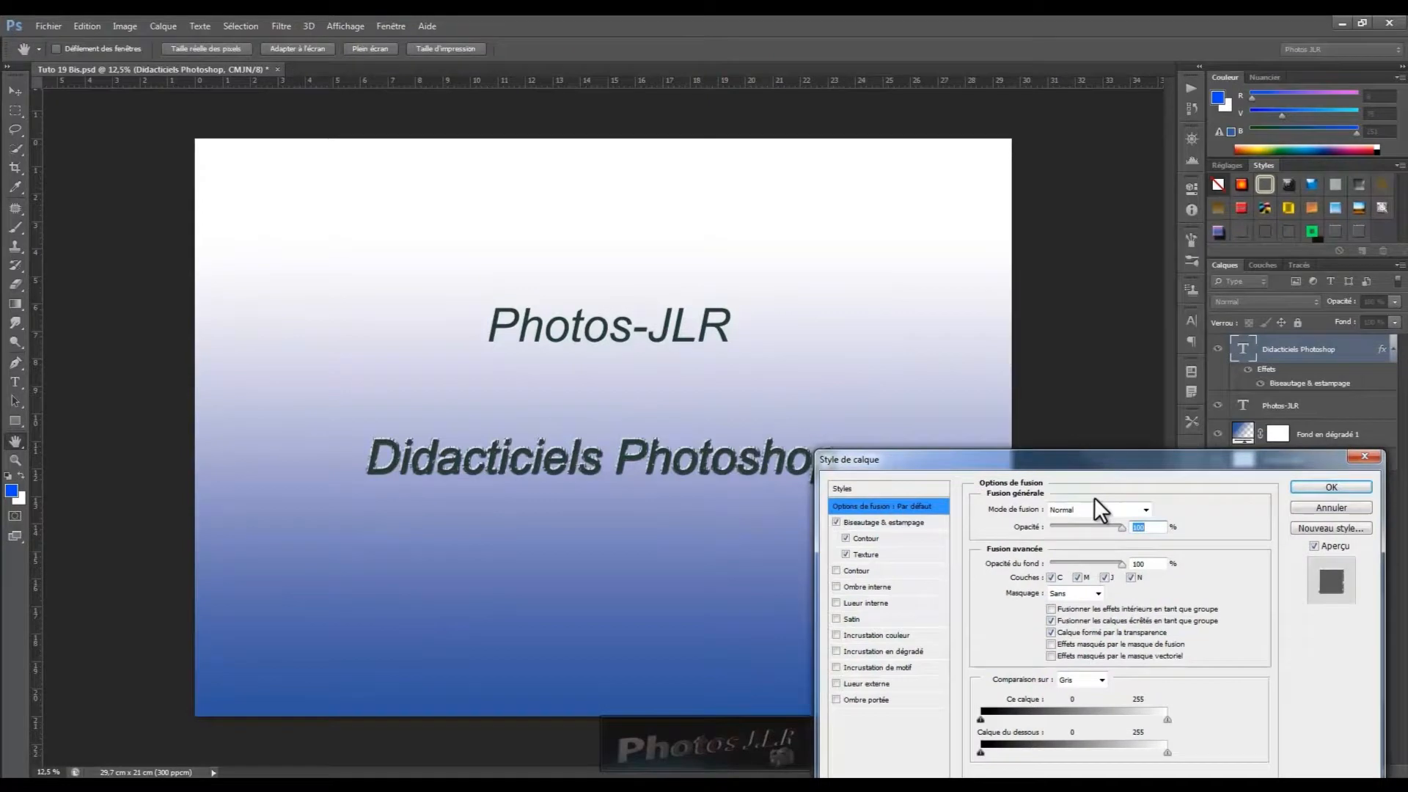
click(836, 569)
click(854, 571)
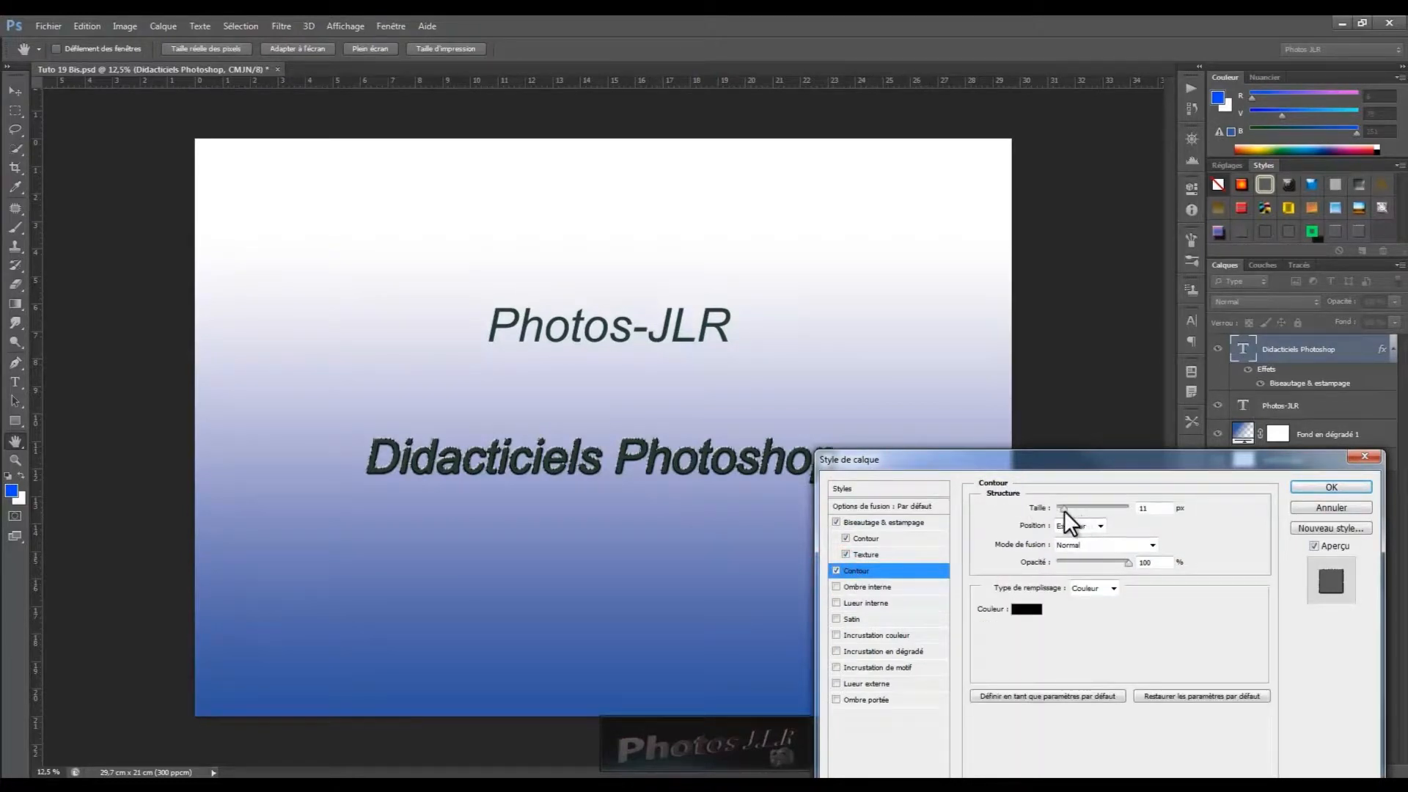
mouse_move(1063, 509)
mouse_down()
mouse_move(1081, 508)
mouse_move(1067, 508)
mouse_up()
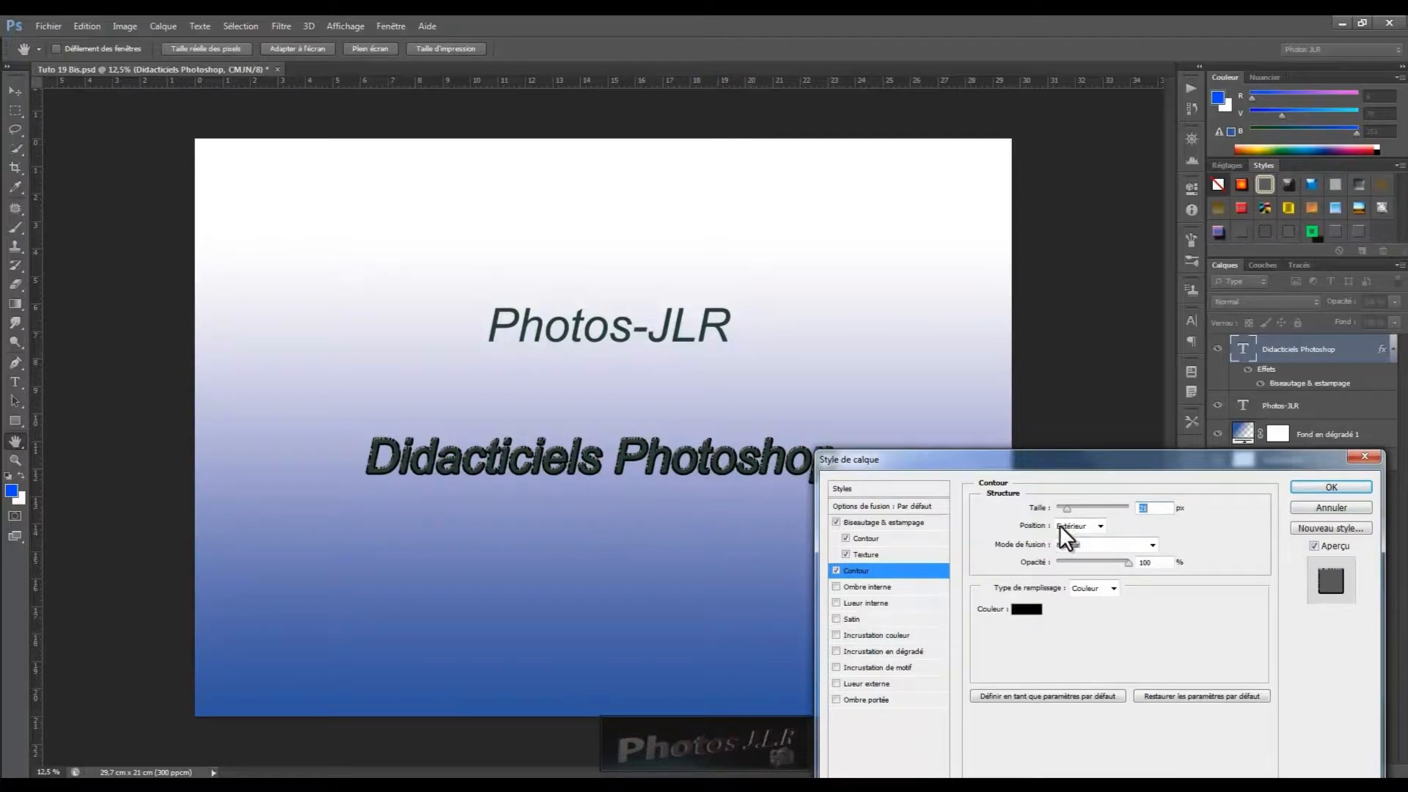
Step: Try the Centre and Intérieur positions for the text stroke, enlarging its size to 79 px
click(1099, 526)
click(1071, 564)
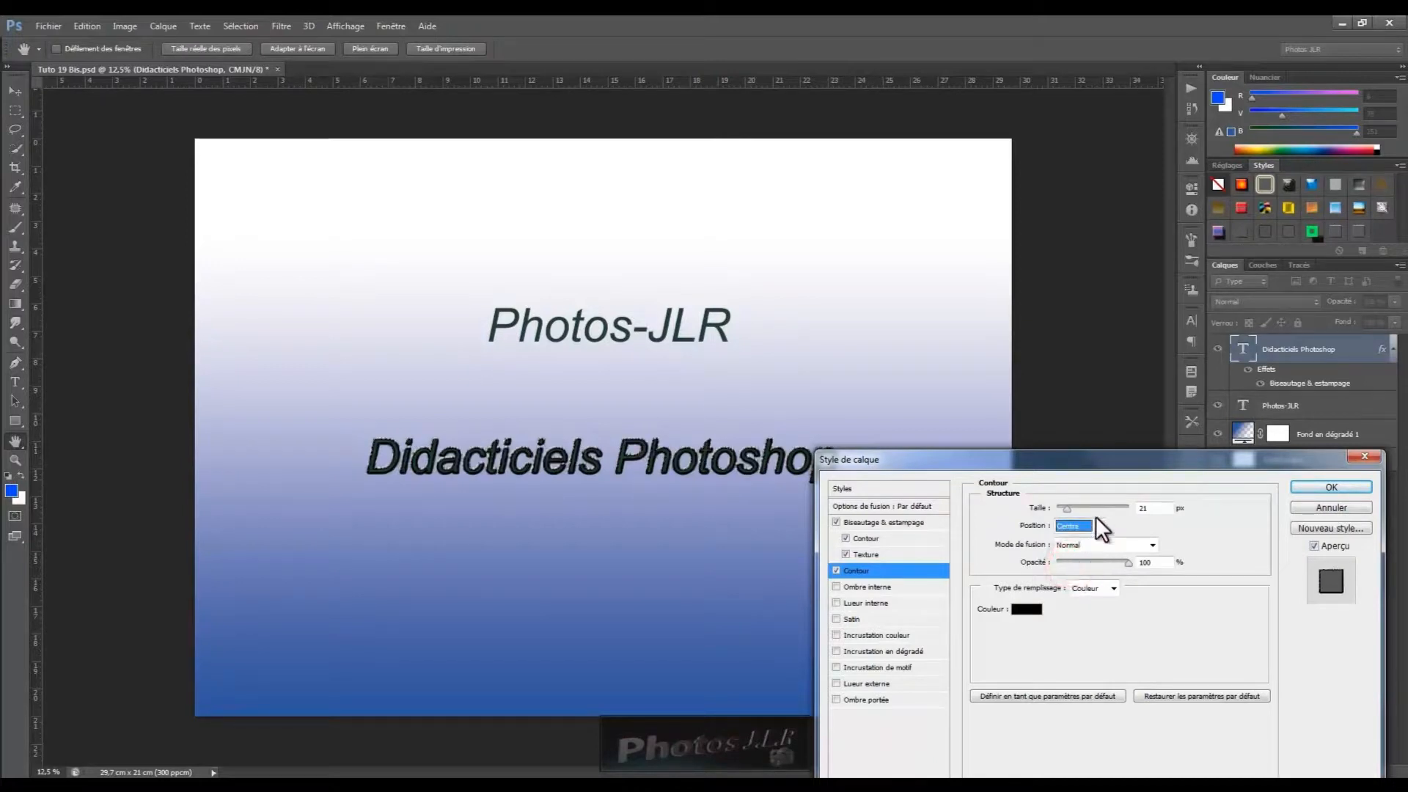
drag(1065, 511, 1078, 513)
click(1101, 525)
click(1078, 552)
click(1076, 509)
mouse_move(1077, 511)
mouse_down()
mouse_move(1103, 507)
mouse_move(1076, 511)
mouse_up()
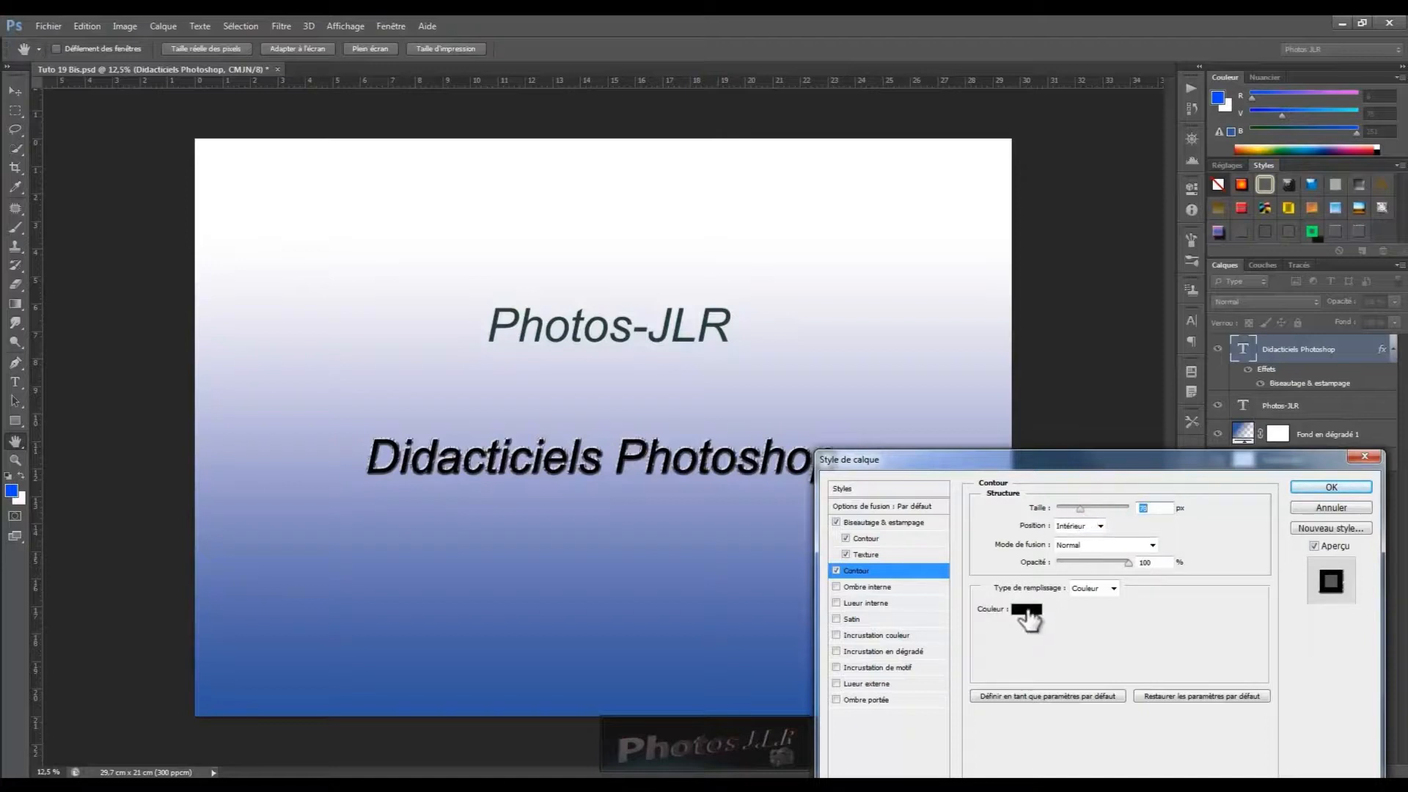
click(1081, 506)
Step: Set the text stroke's position to Extérieur, its size to 35 px and its opacity to 48%
click(1102, 525)
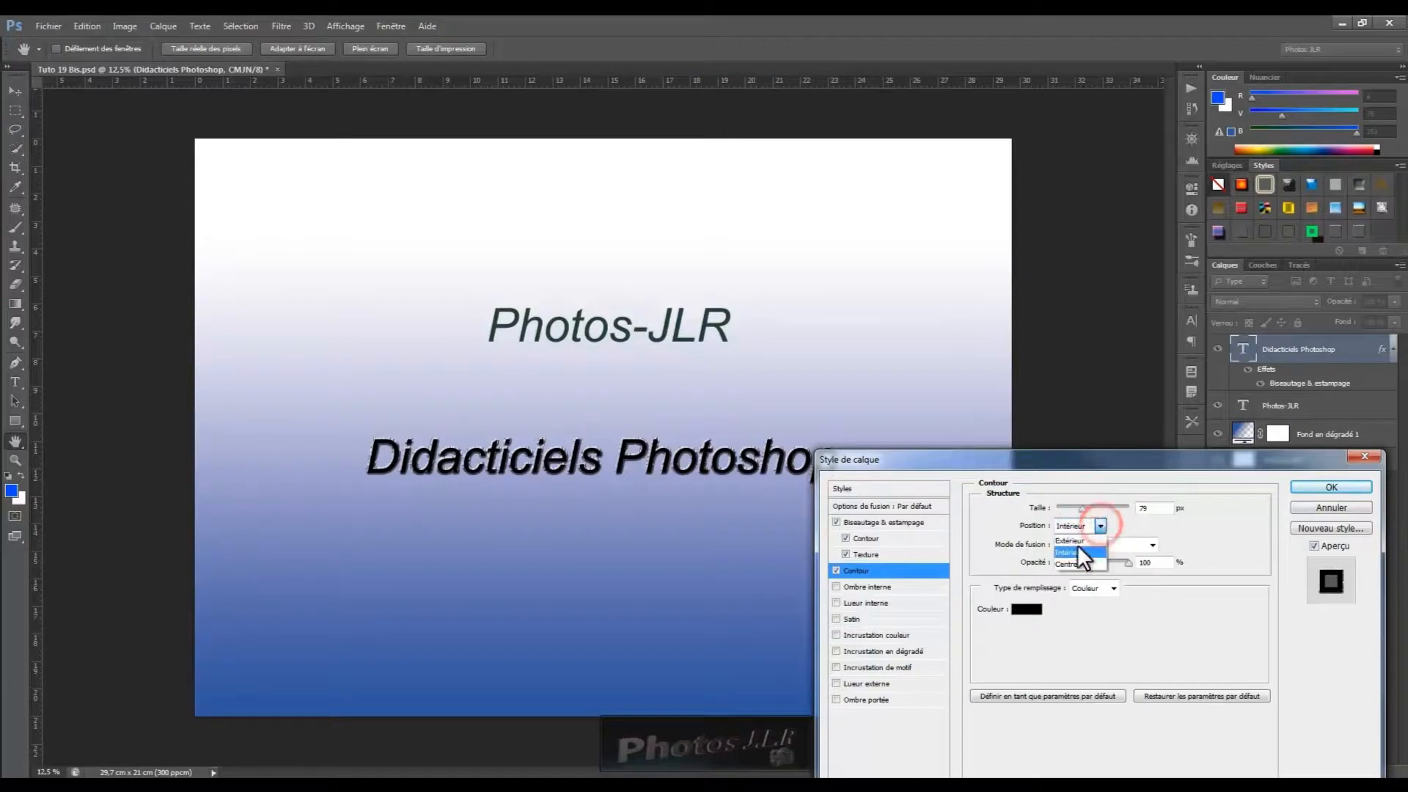
click(1075, 541)
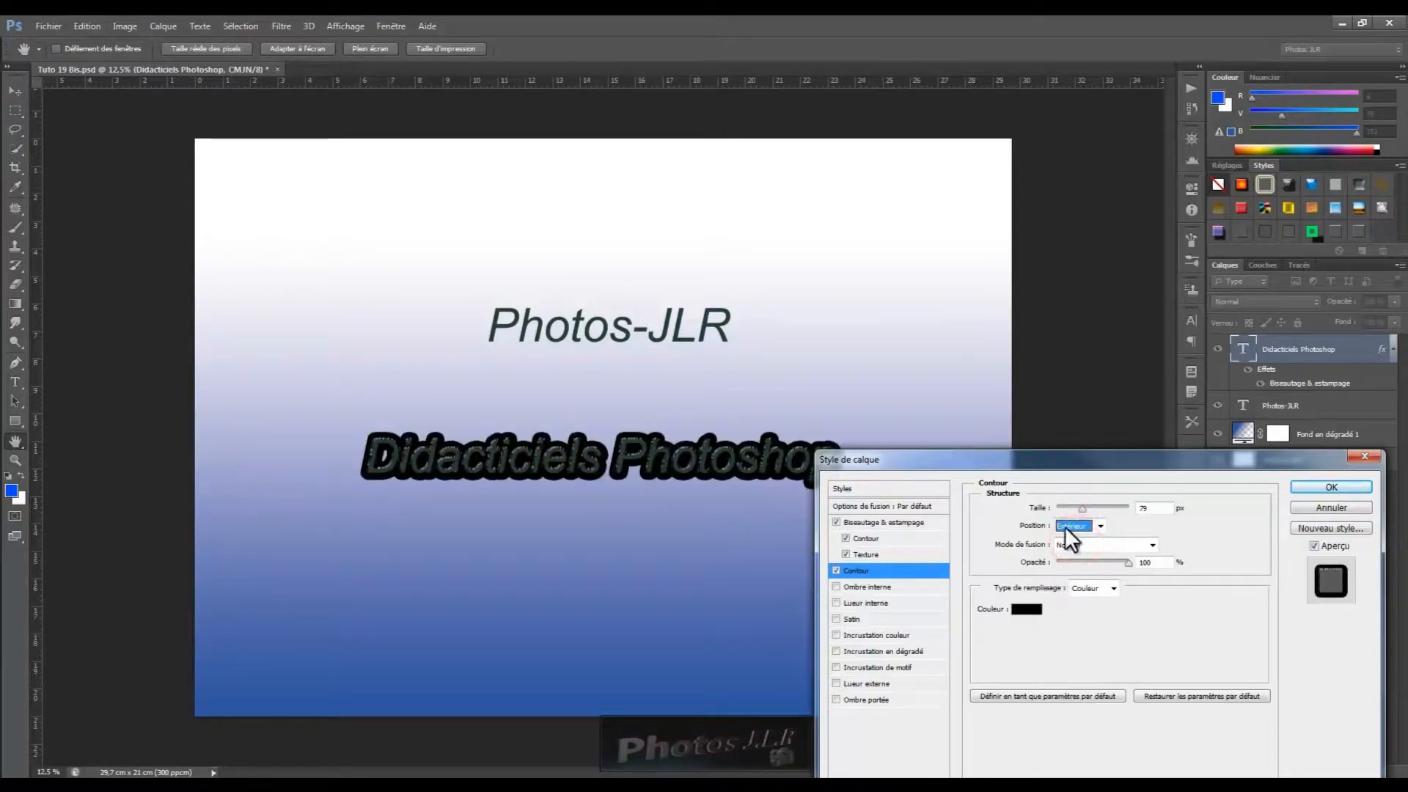
drag(1080, 508, 1071, 508)
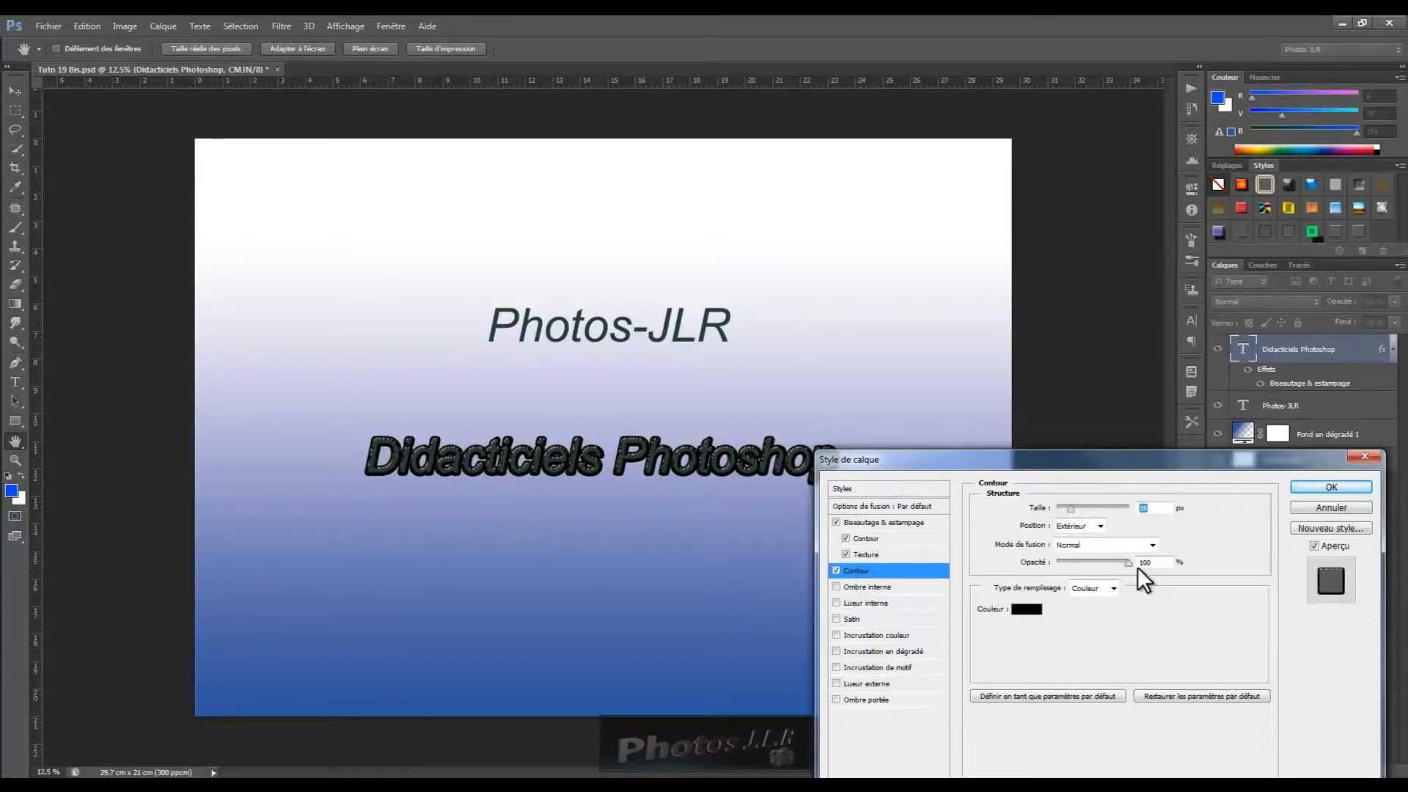
drag(1129, 562, 1085, 564)
drag(1079, 564, 1091, 565)
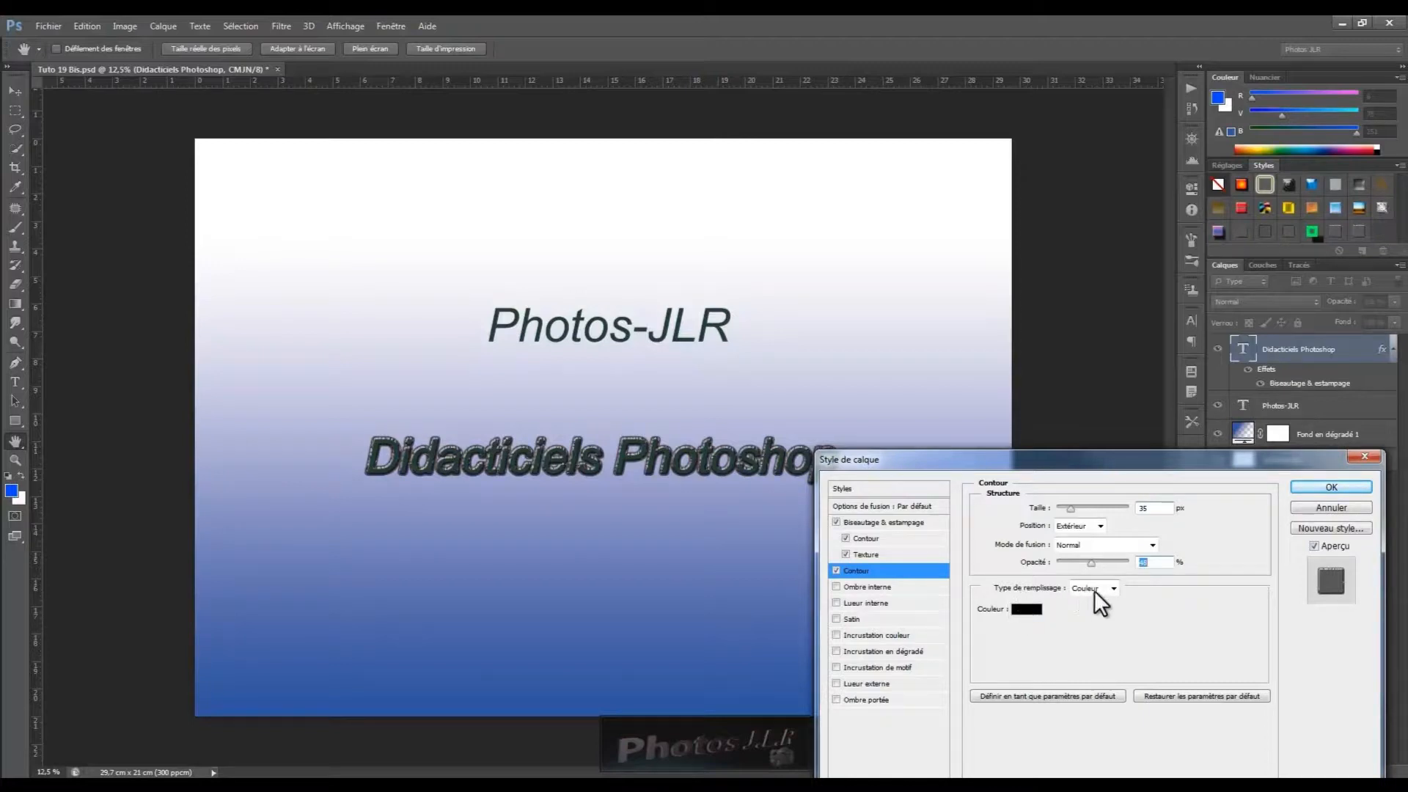
Step: Change the stroke's fill type to Dégradé with the red-green gradient preset and invert the gradient
click(1114, 588)
click(1088, 614)
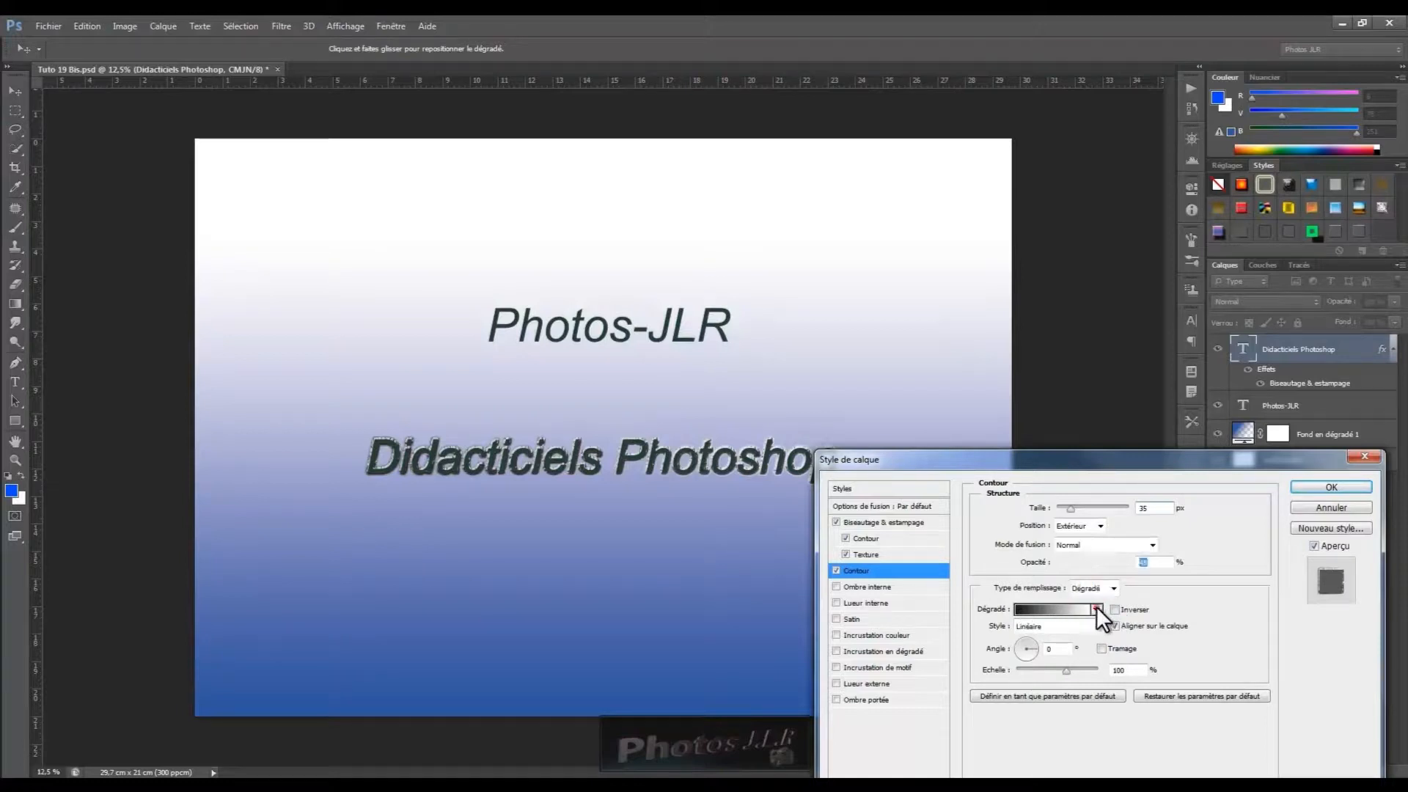
click(1095, 609)
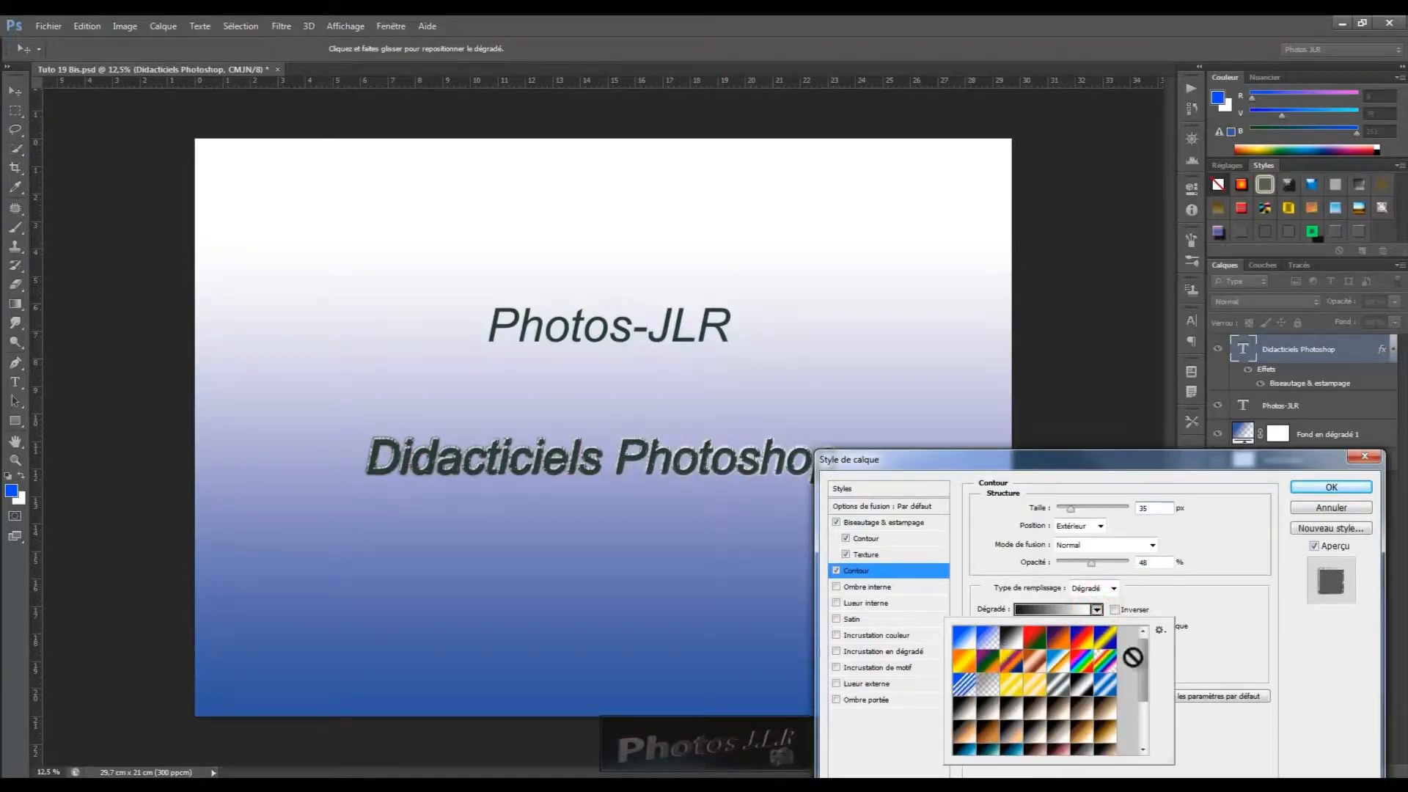
mouse_move(1142, 685)
mouse_down()
mouse_move(1146, 724)
mouse_move(1157, 649)
mouse_up()
click(1034, 639)
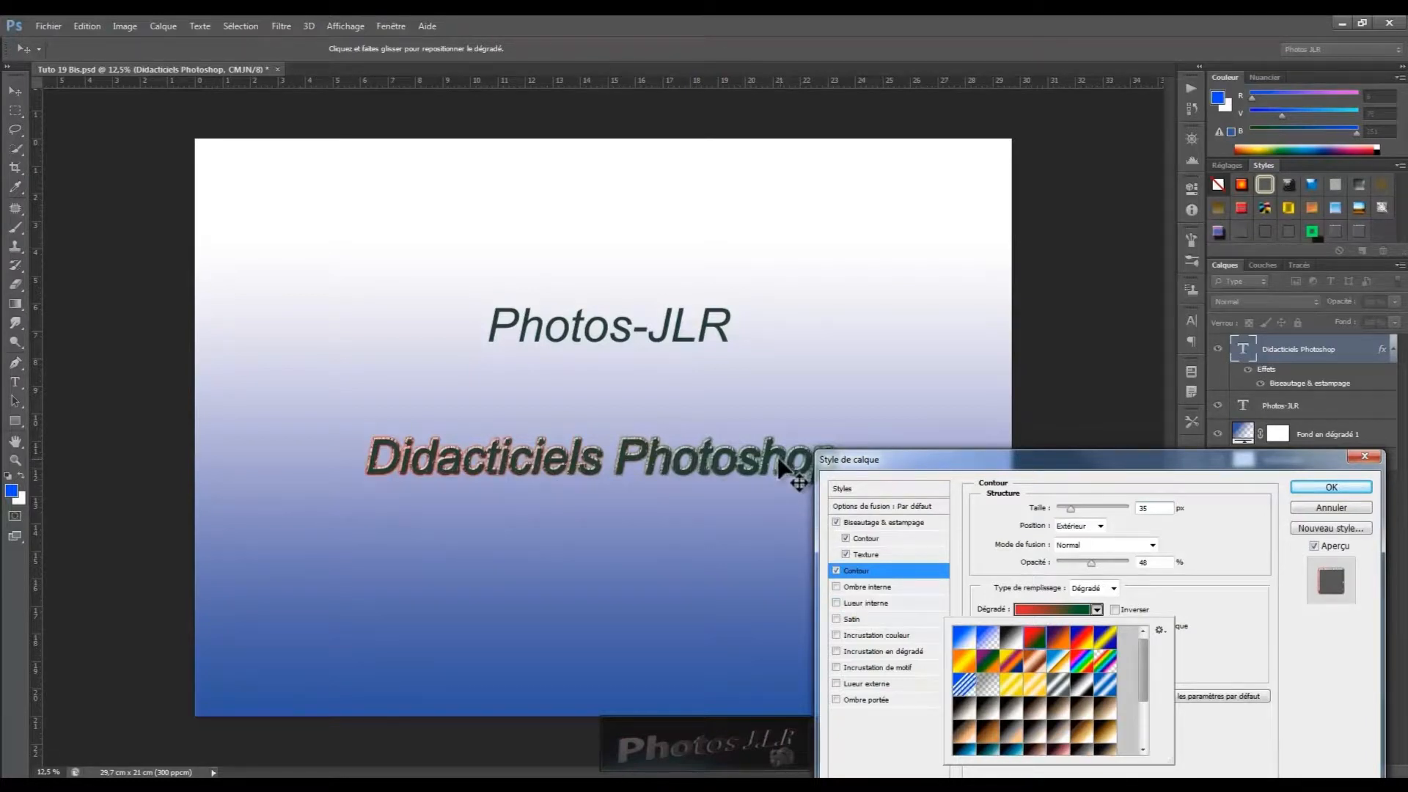
click(1116, 609)
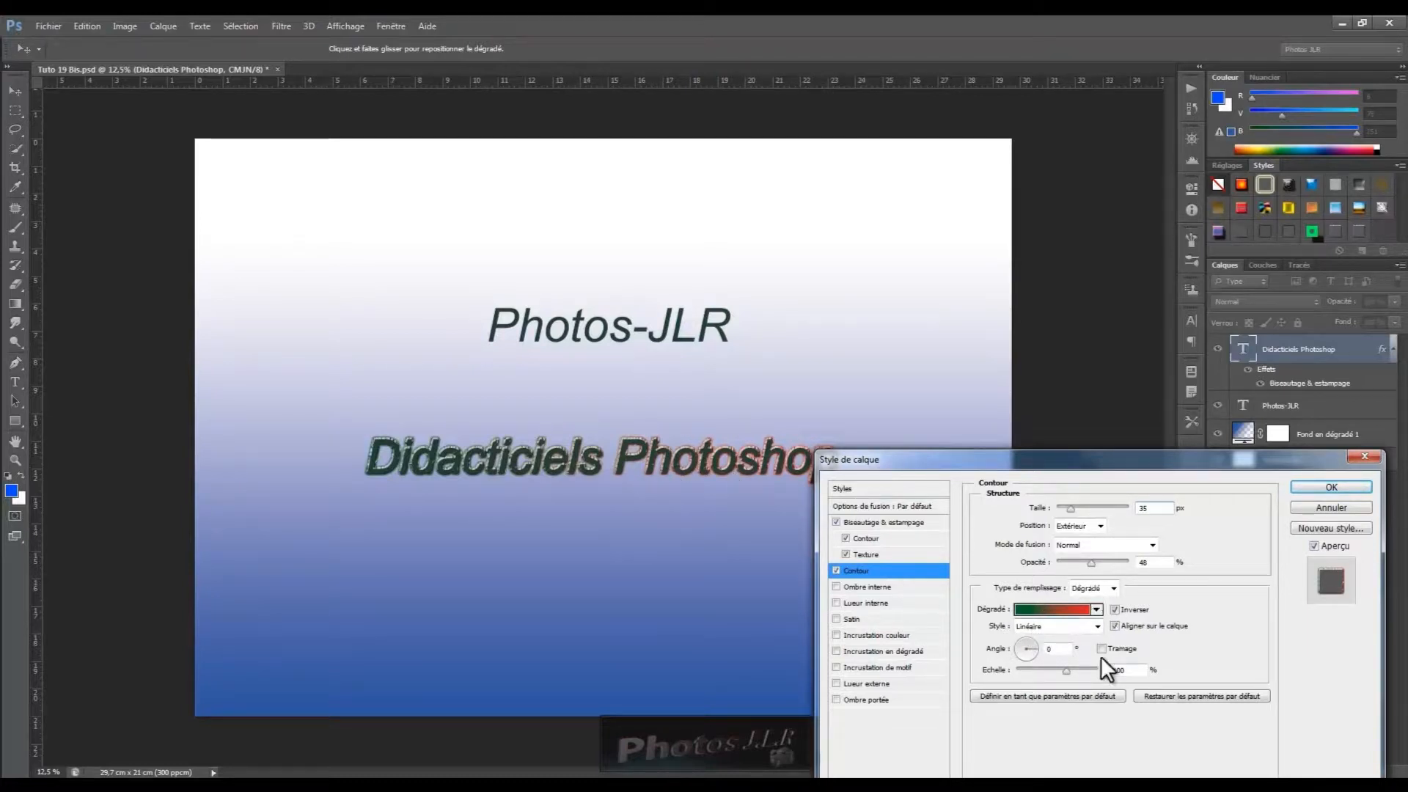
Step: Try the Radial, Angle, Réfléchi, Losange and Forme éclatée styles for the text stroke's gradient
click(1097, 625)
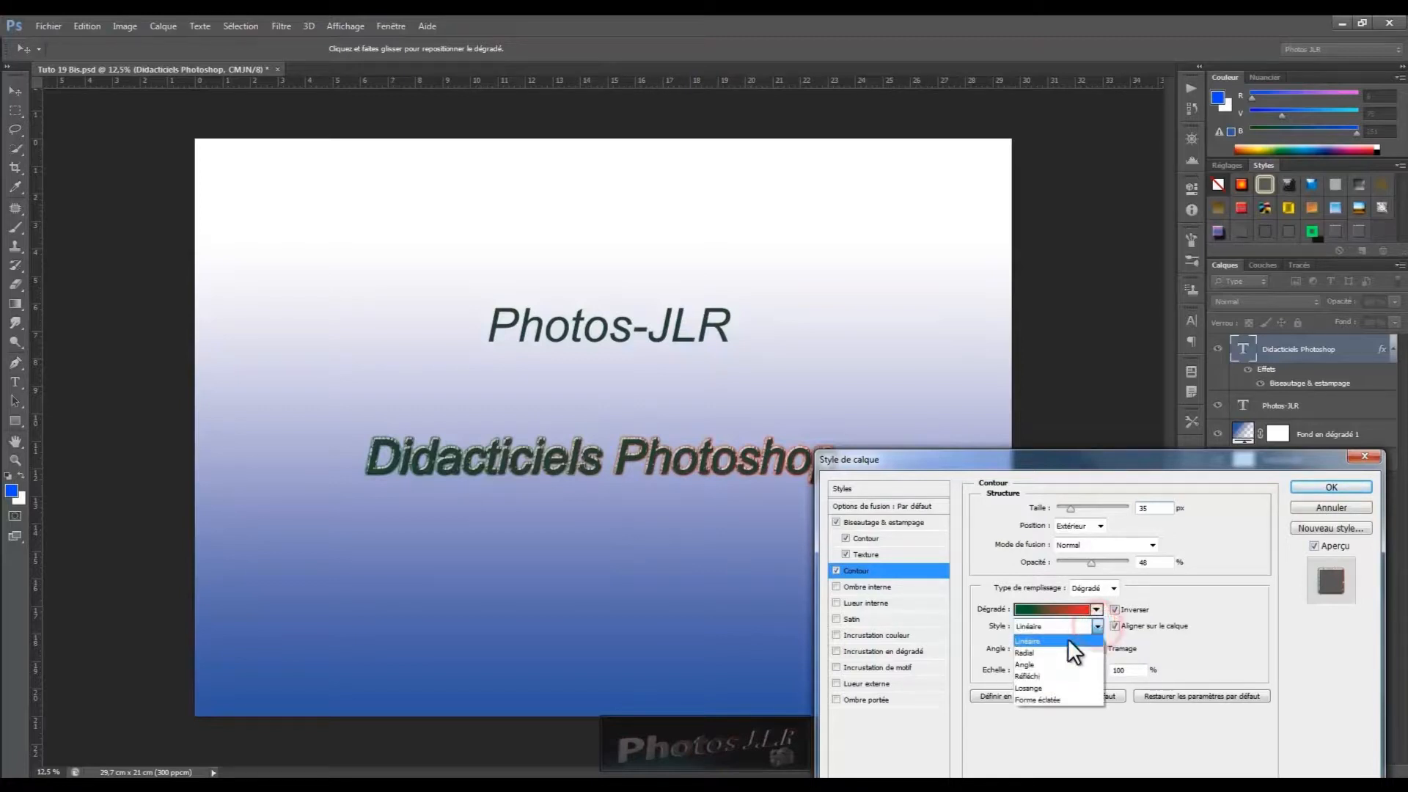
click(1025, 652)
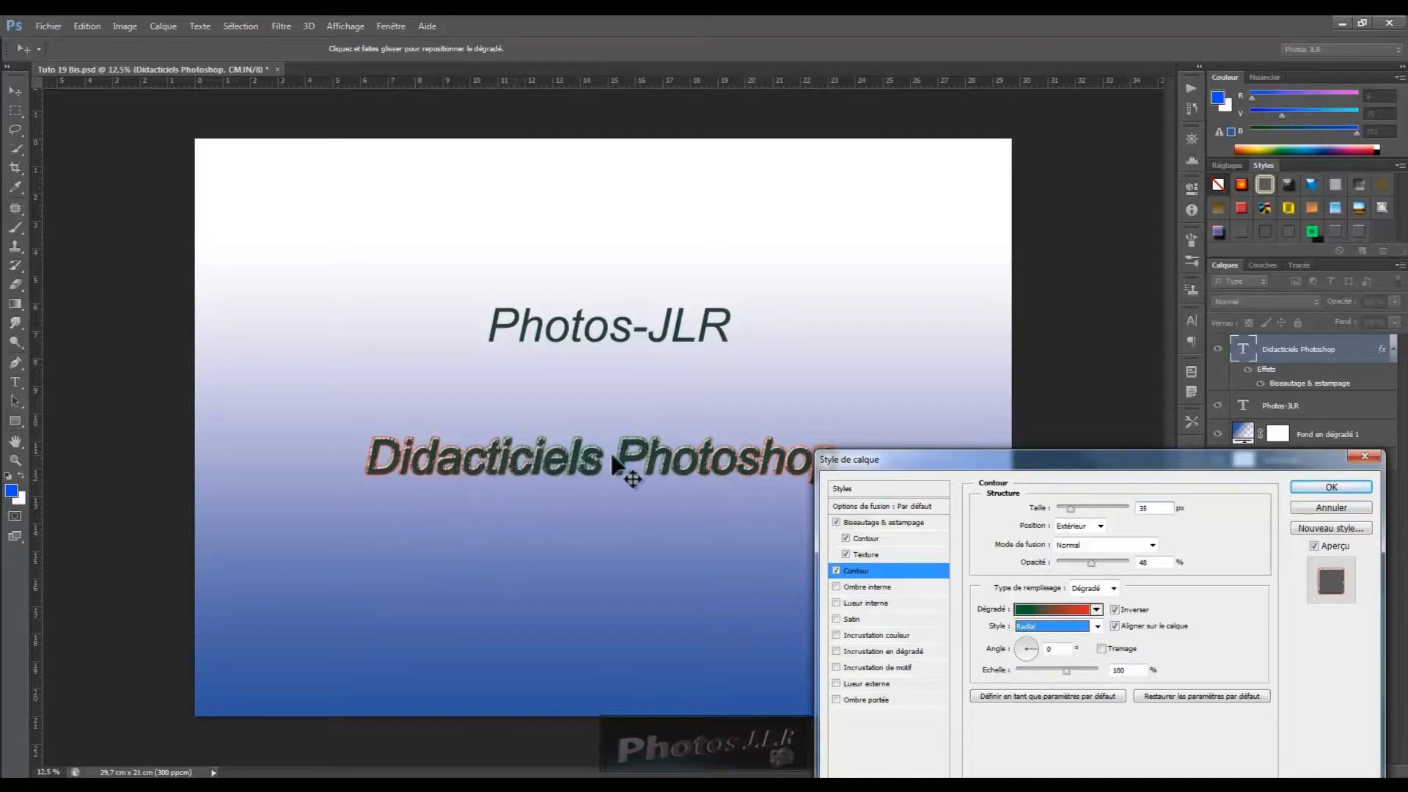
click(1097, 627)
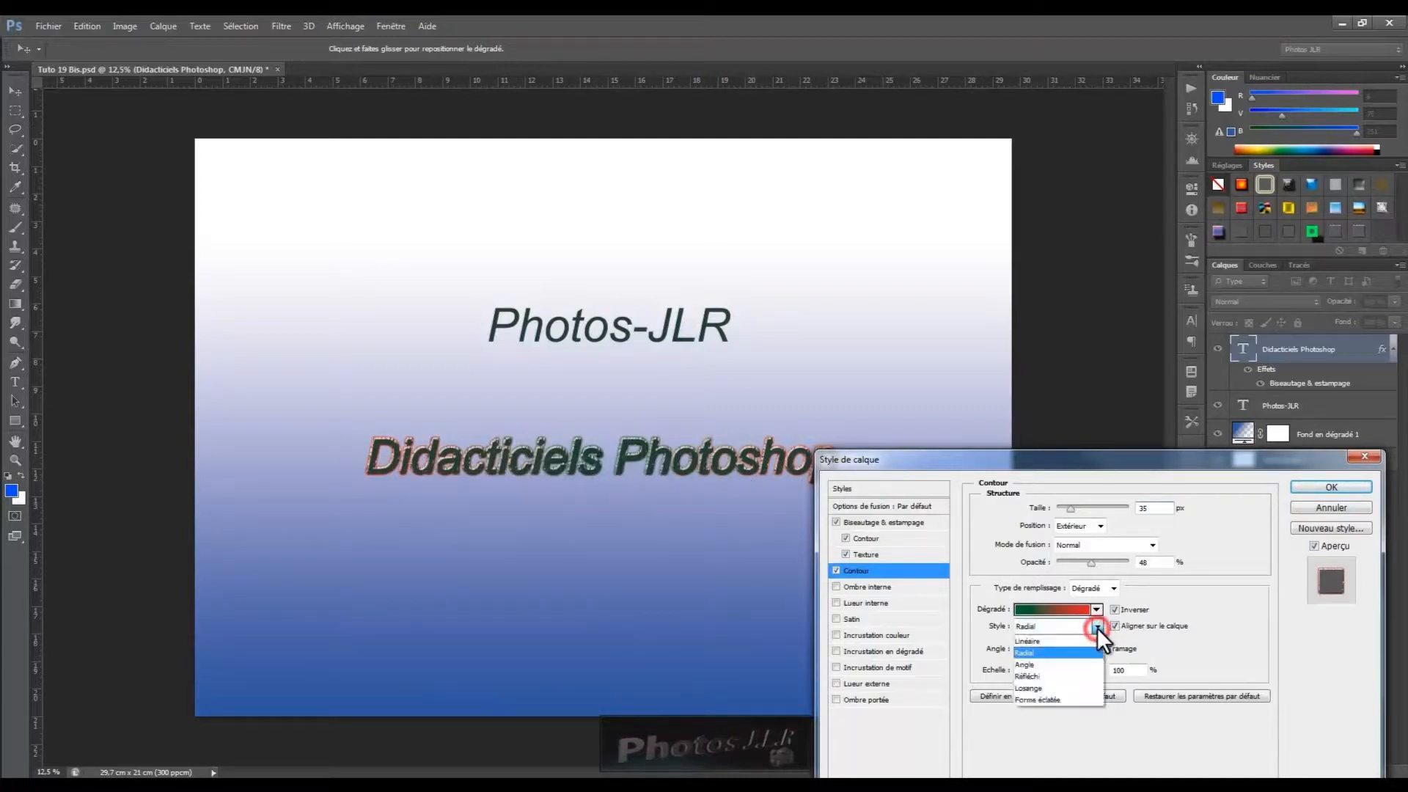
click(1028, 664)
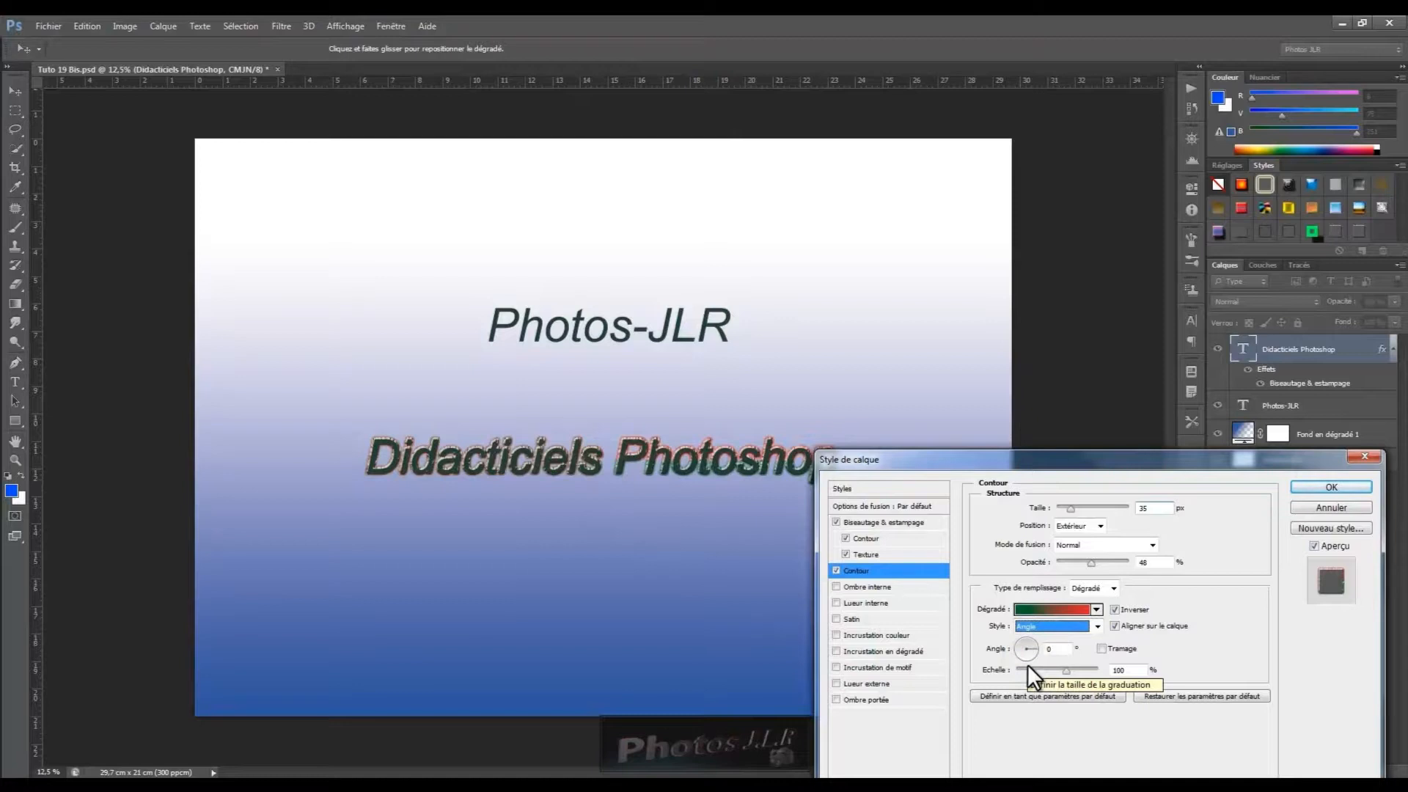
click(1095, 625)
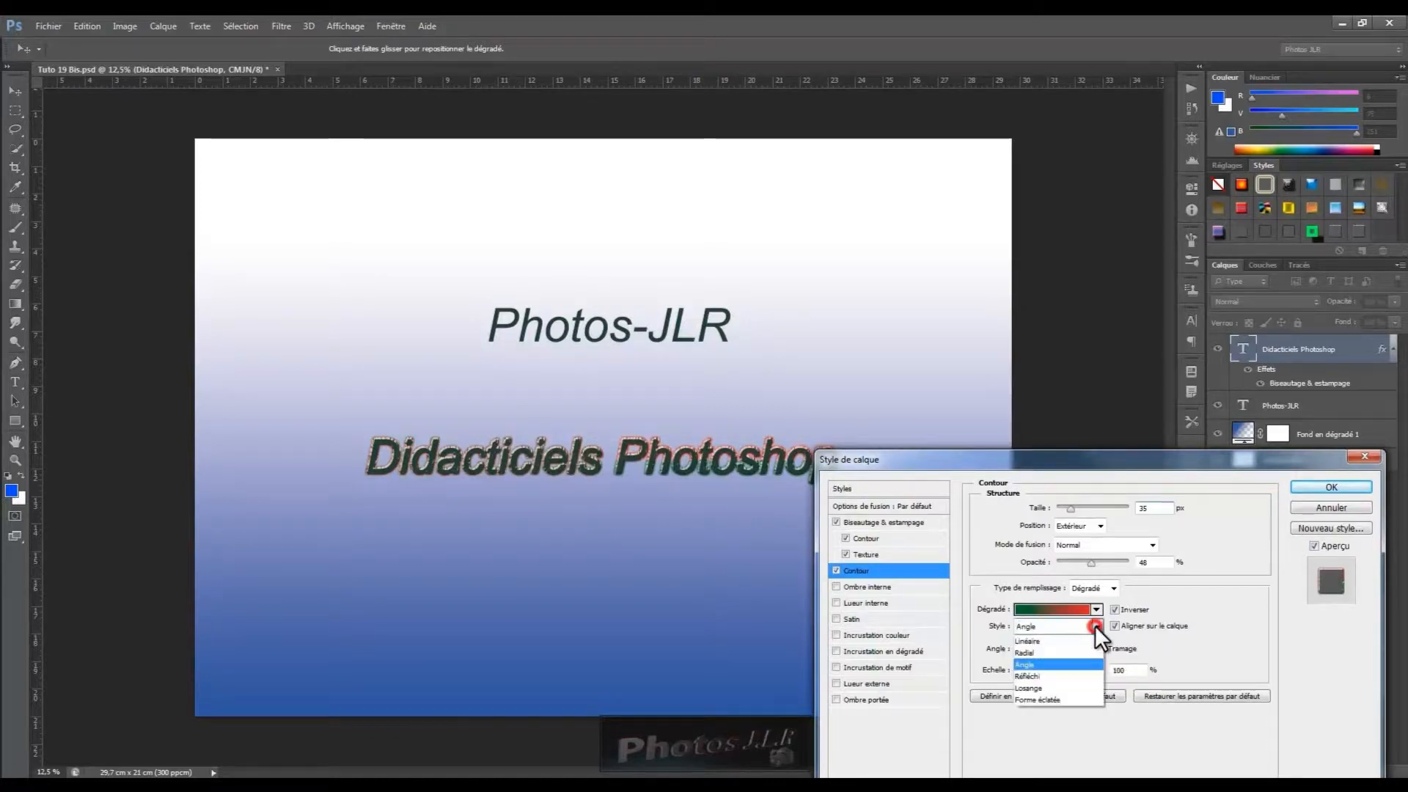
click(1027, 675)
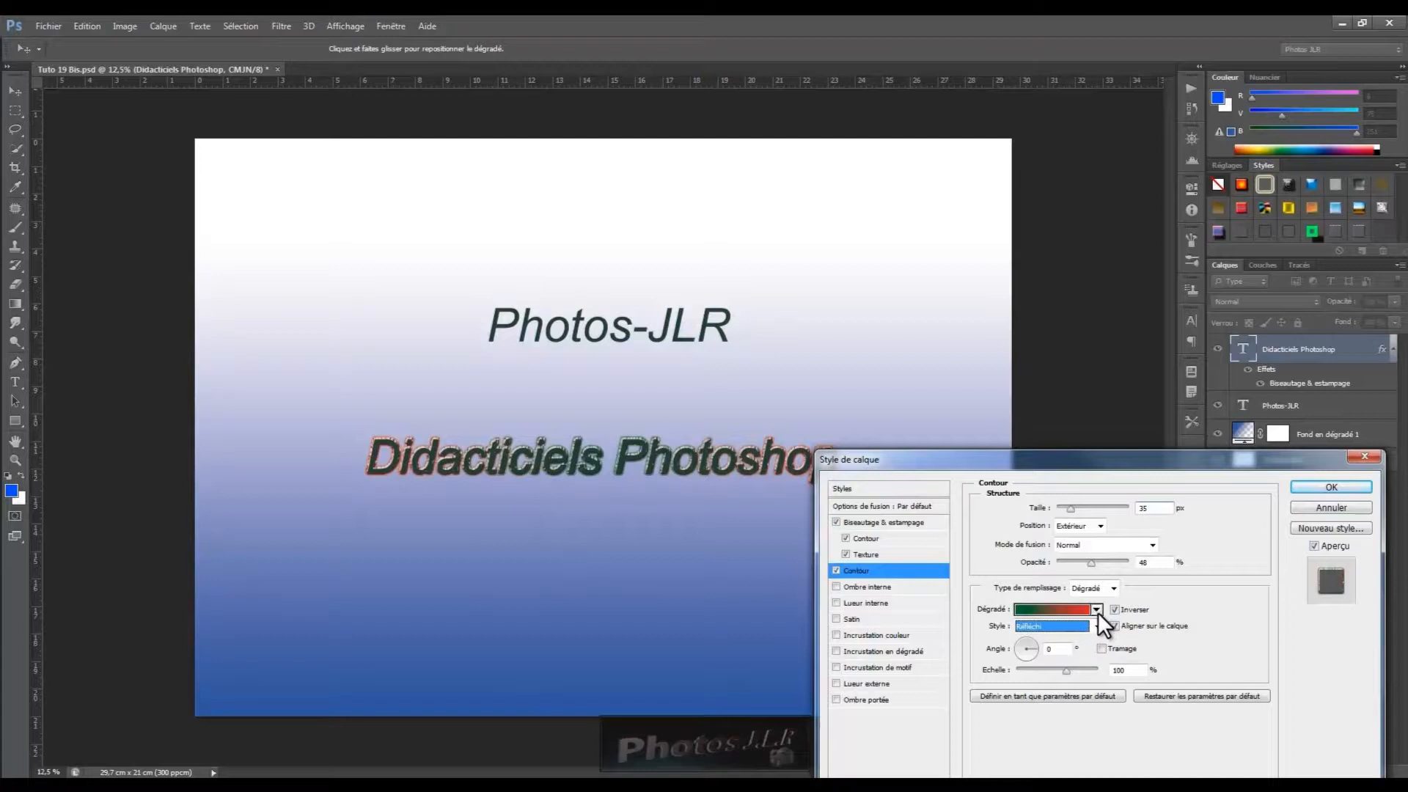
click(1098, 627)
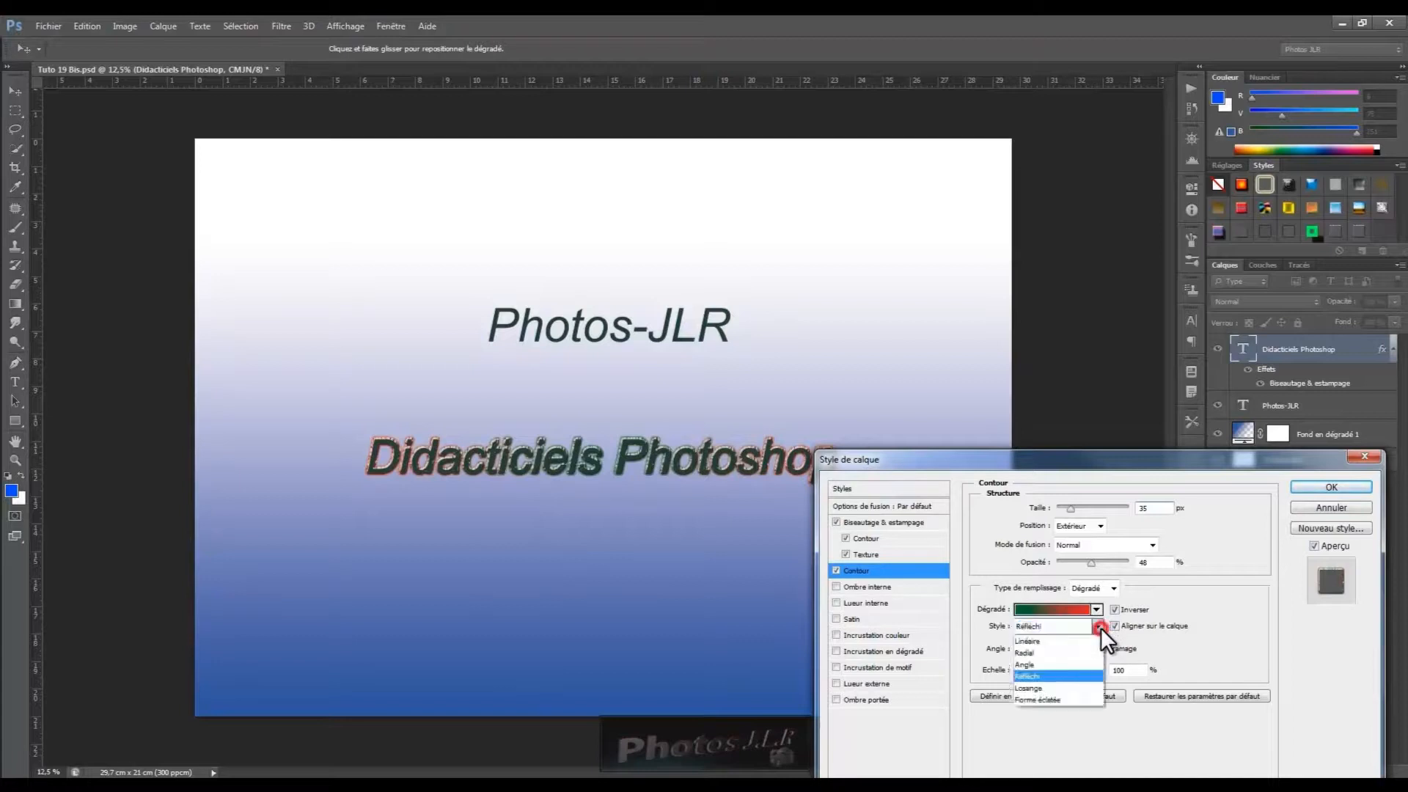
click(1032, 688)
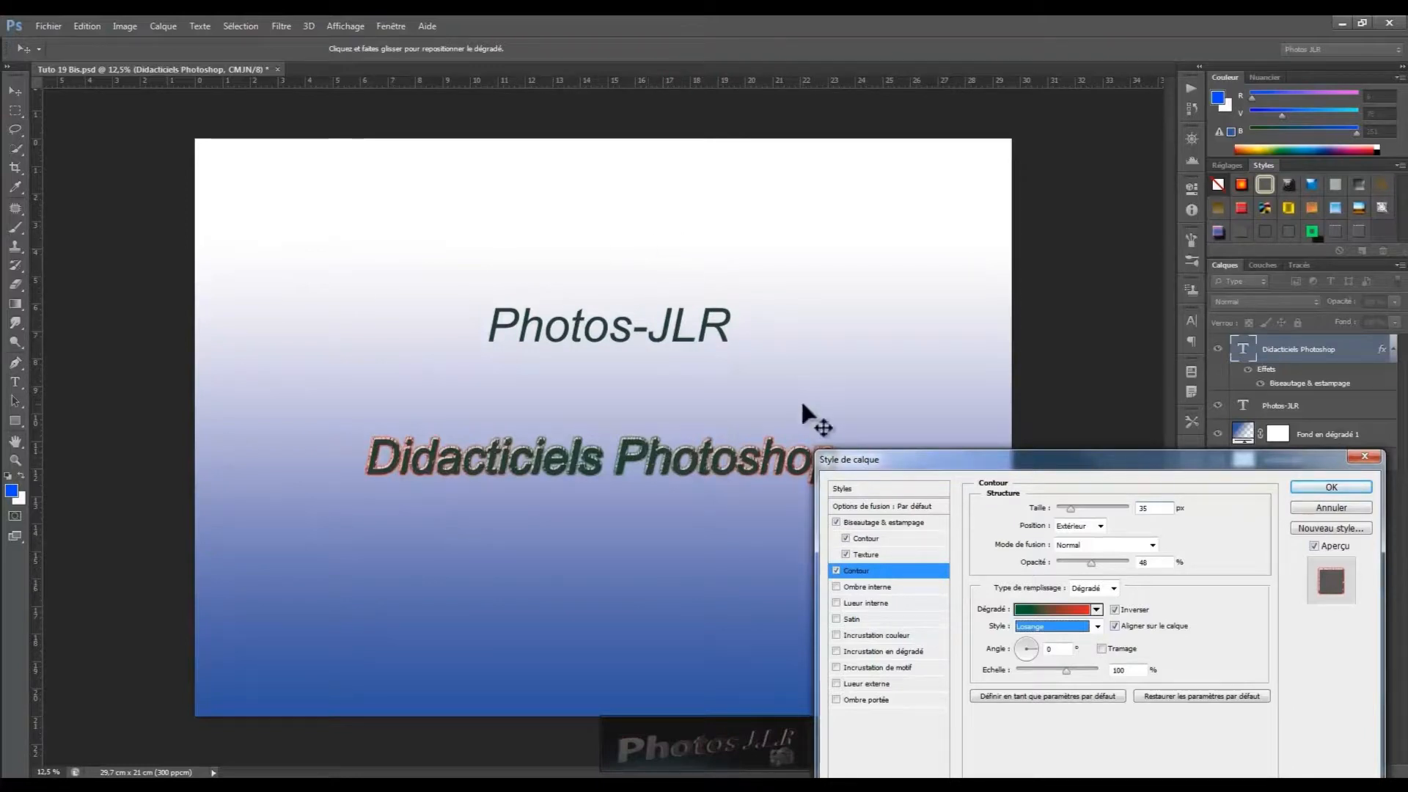
click(1098, 628)
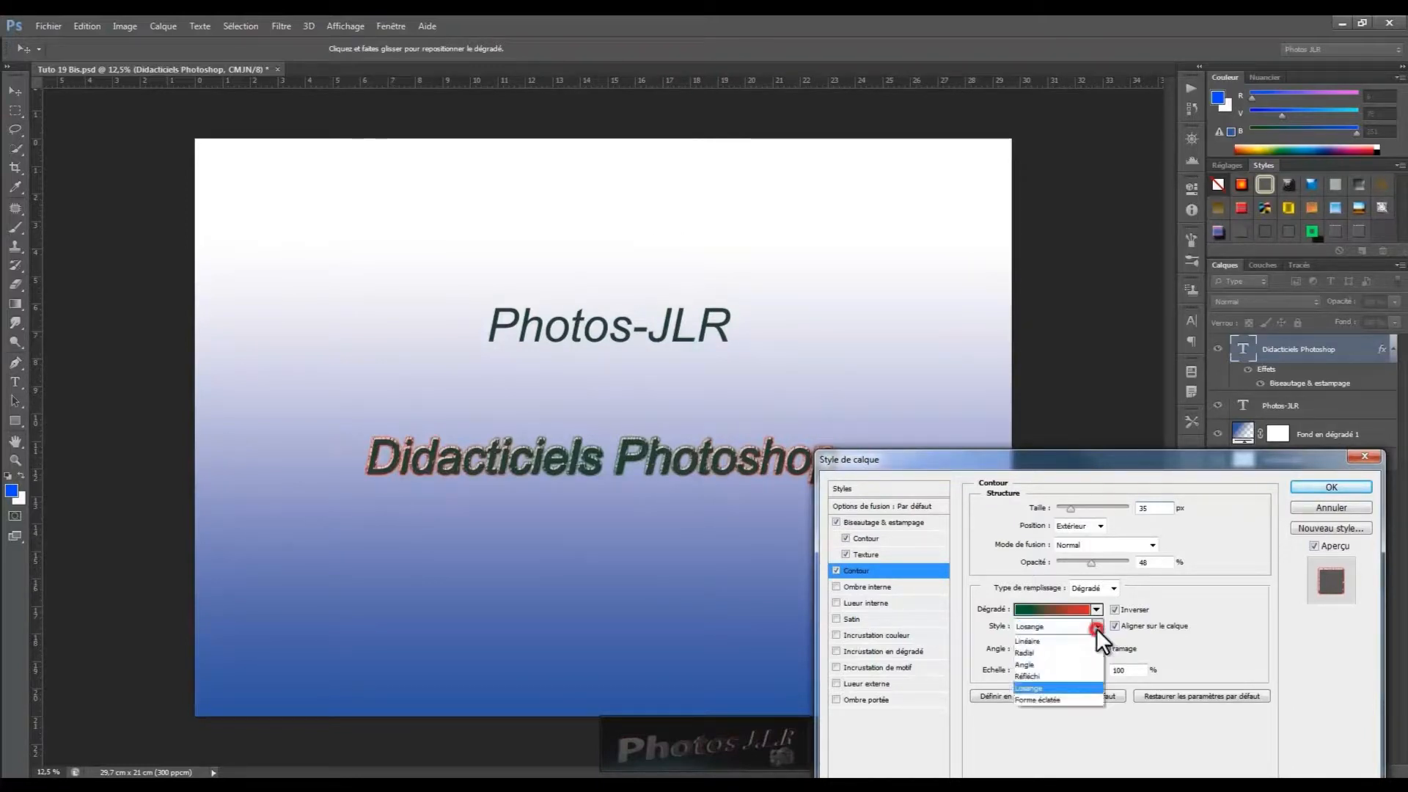
click(1044, 700)
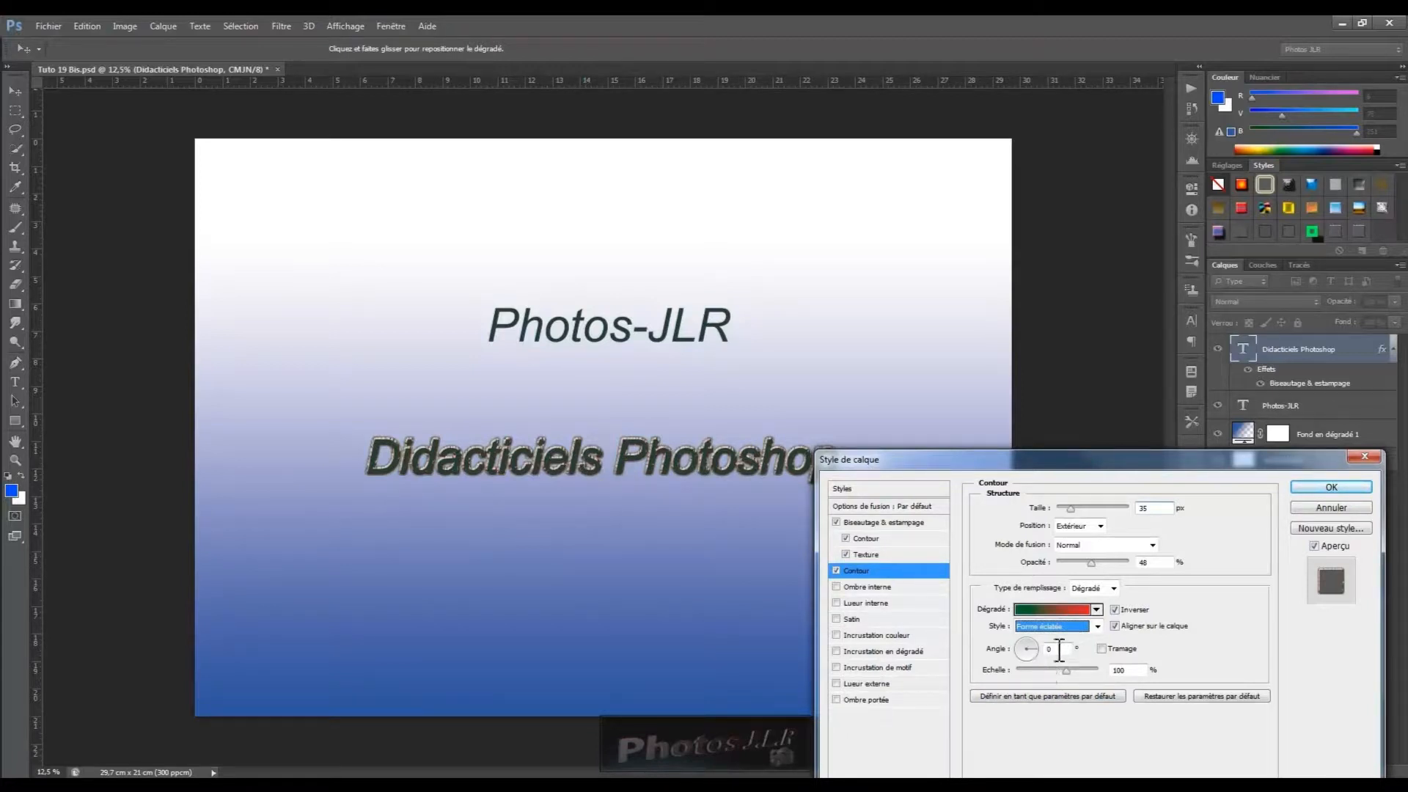
Step: Return the stroke gradient's style to Linéaire and set its angle to 47°
drag(1036, 650, 1022, 639)
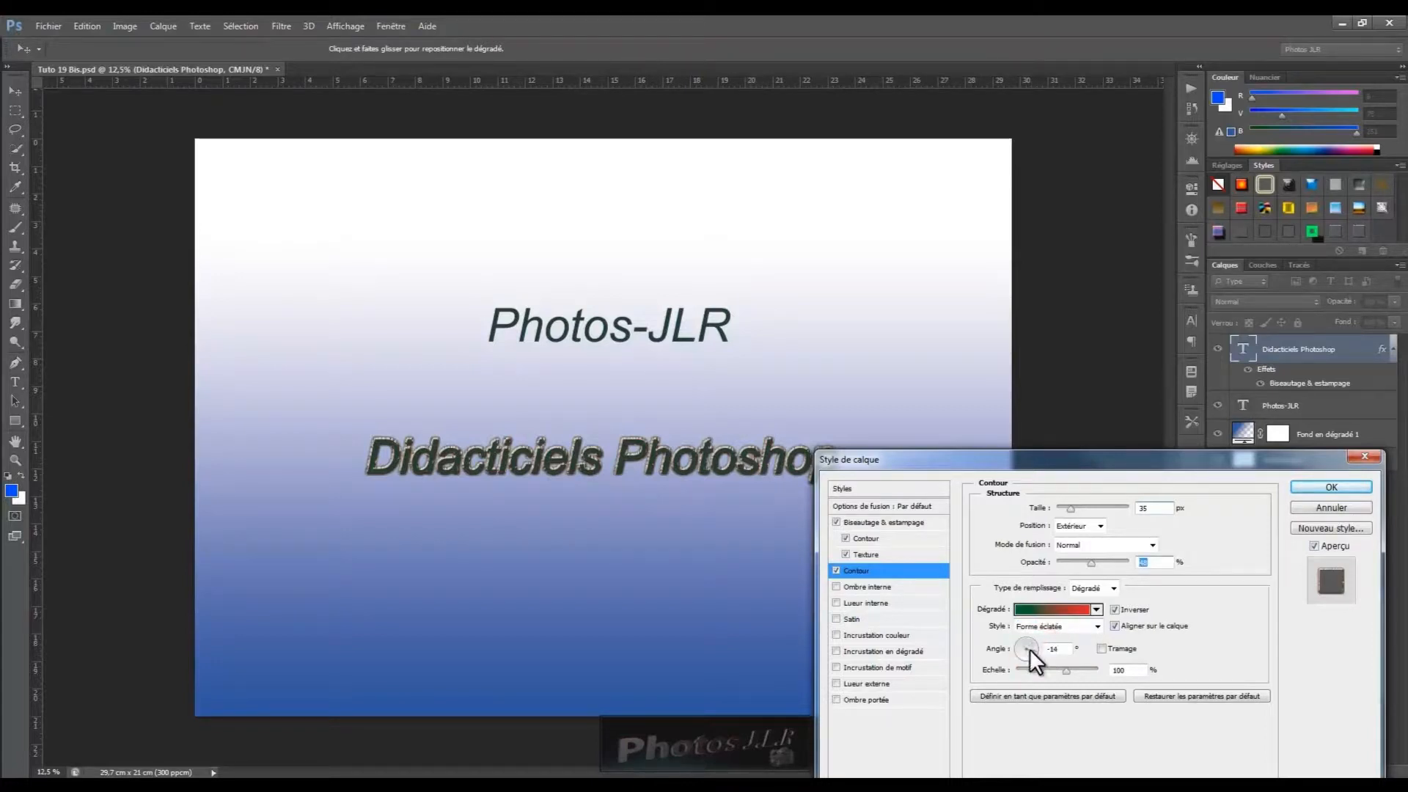
click(1022, 640)
click(1097, 627)
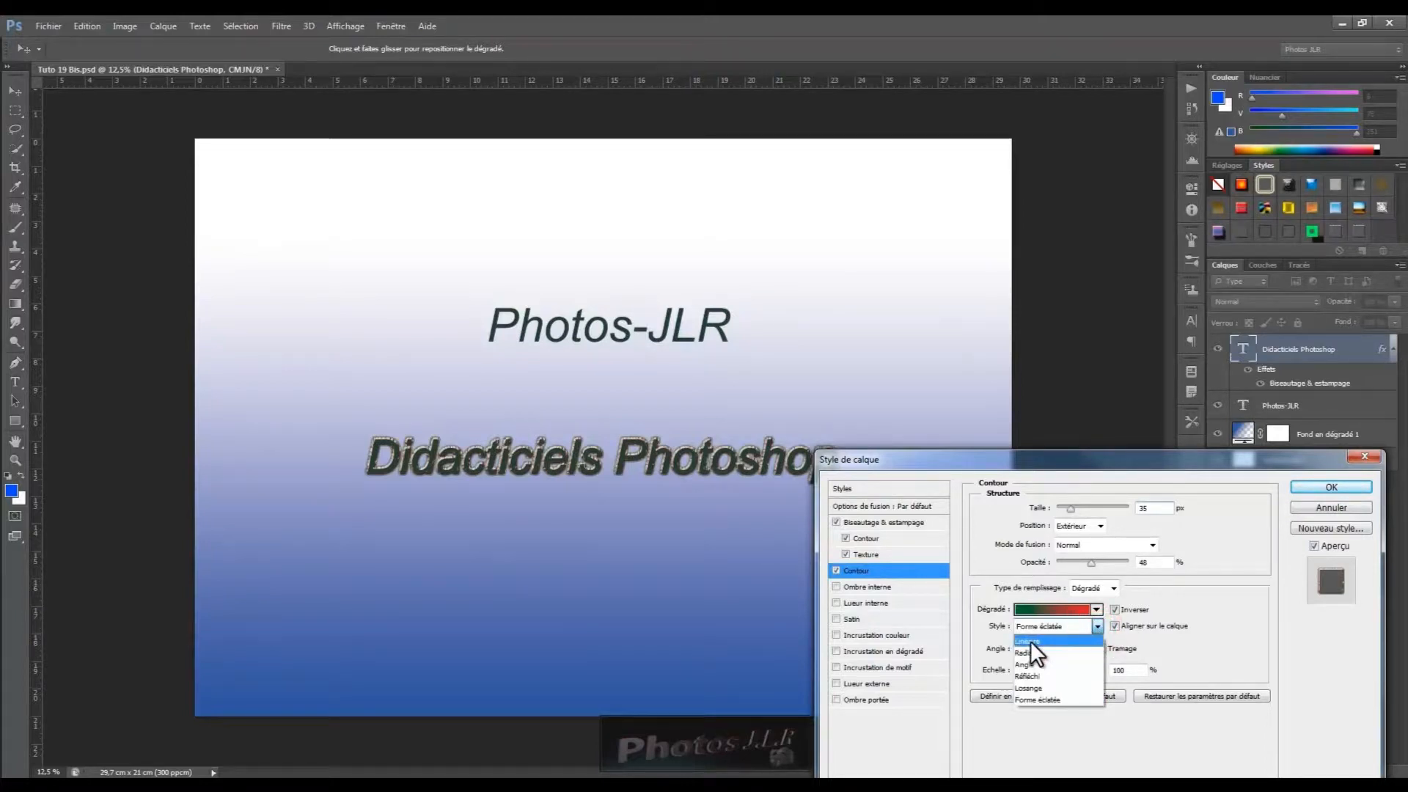
click(1031, 641)
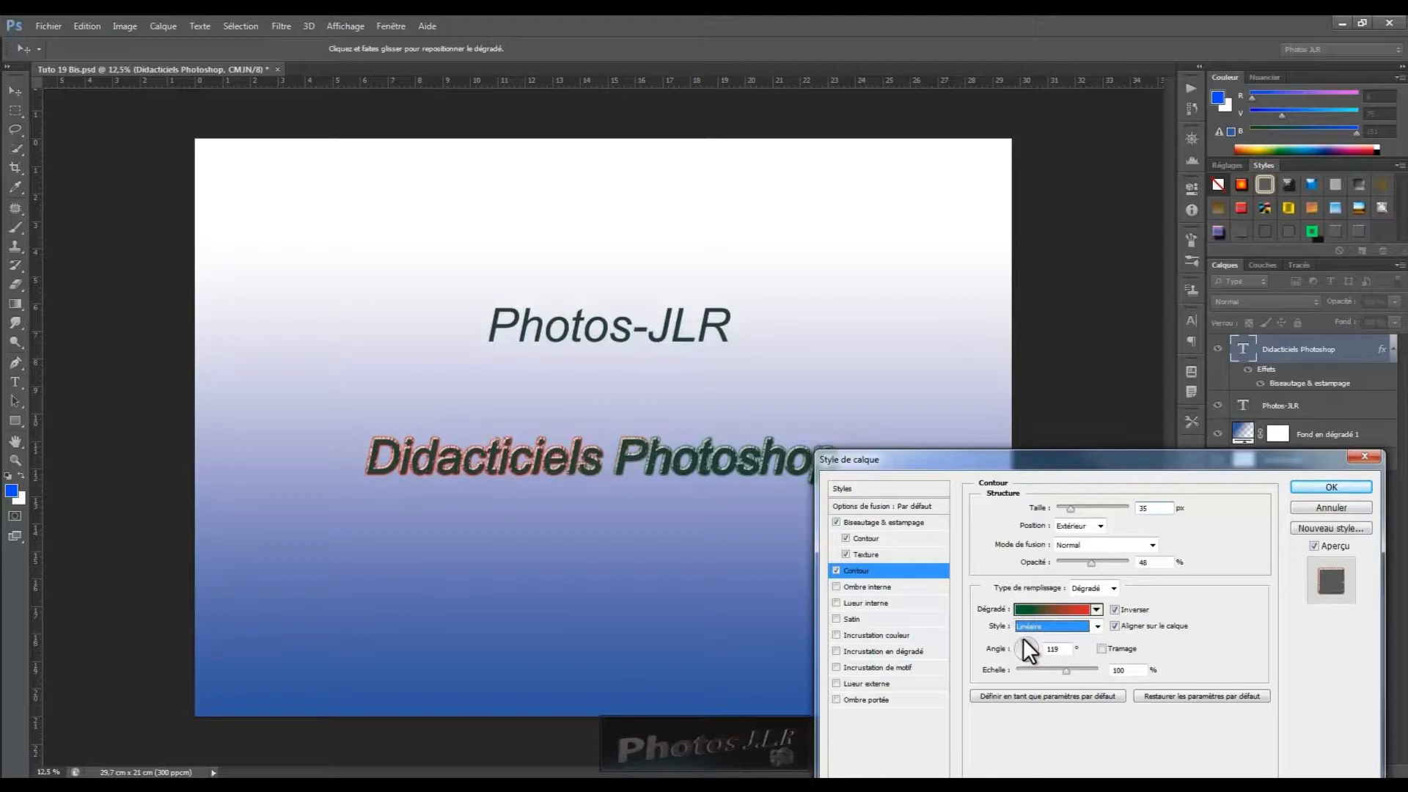
drag(1022, 640, 1018, 657)
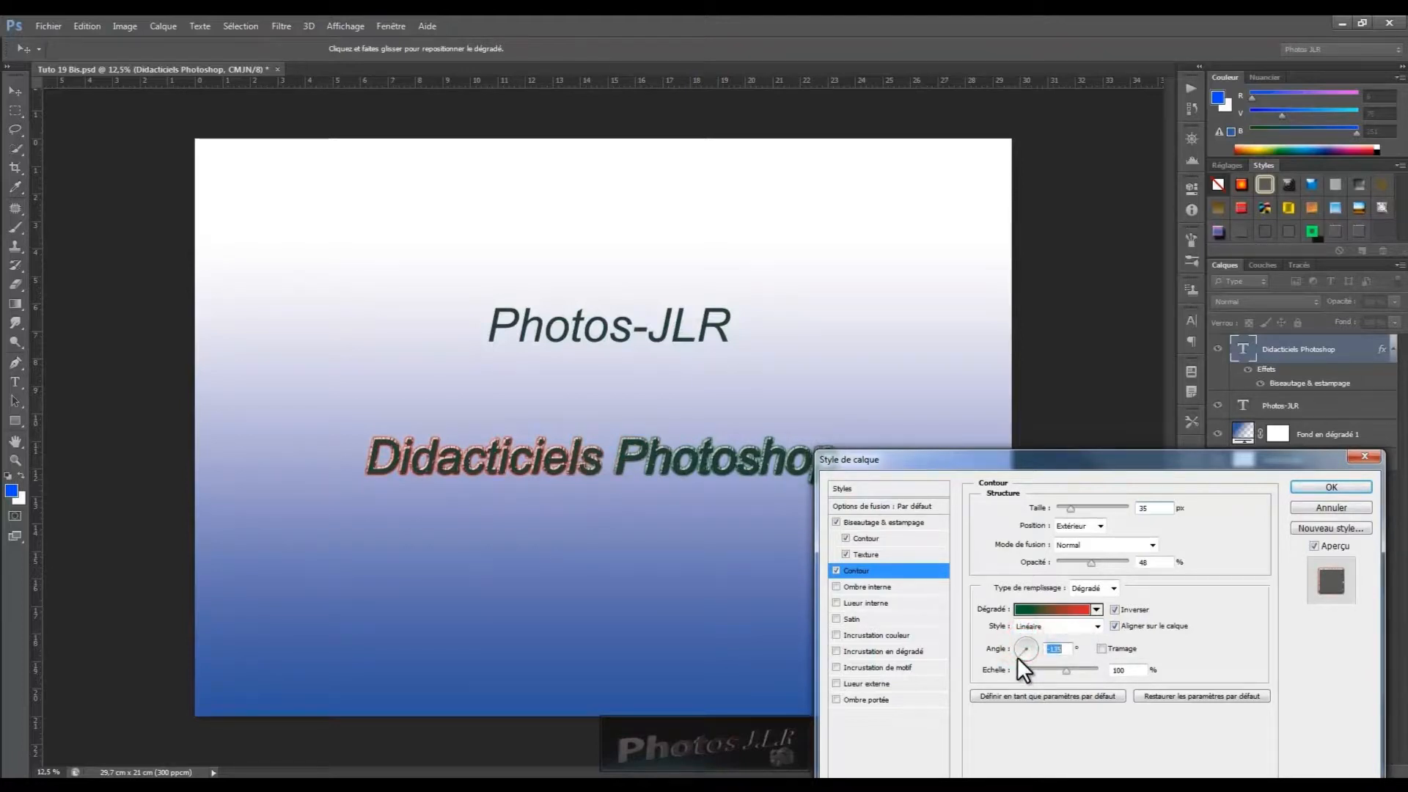
click(1037, 654)
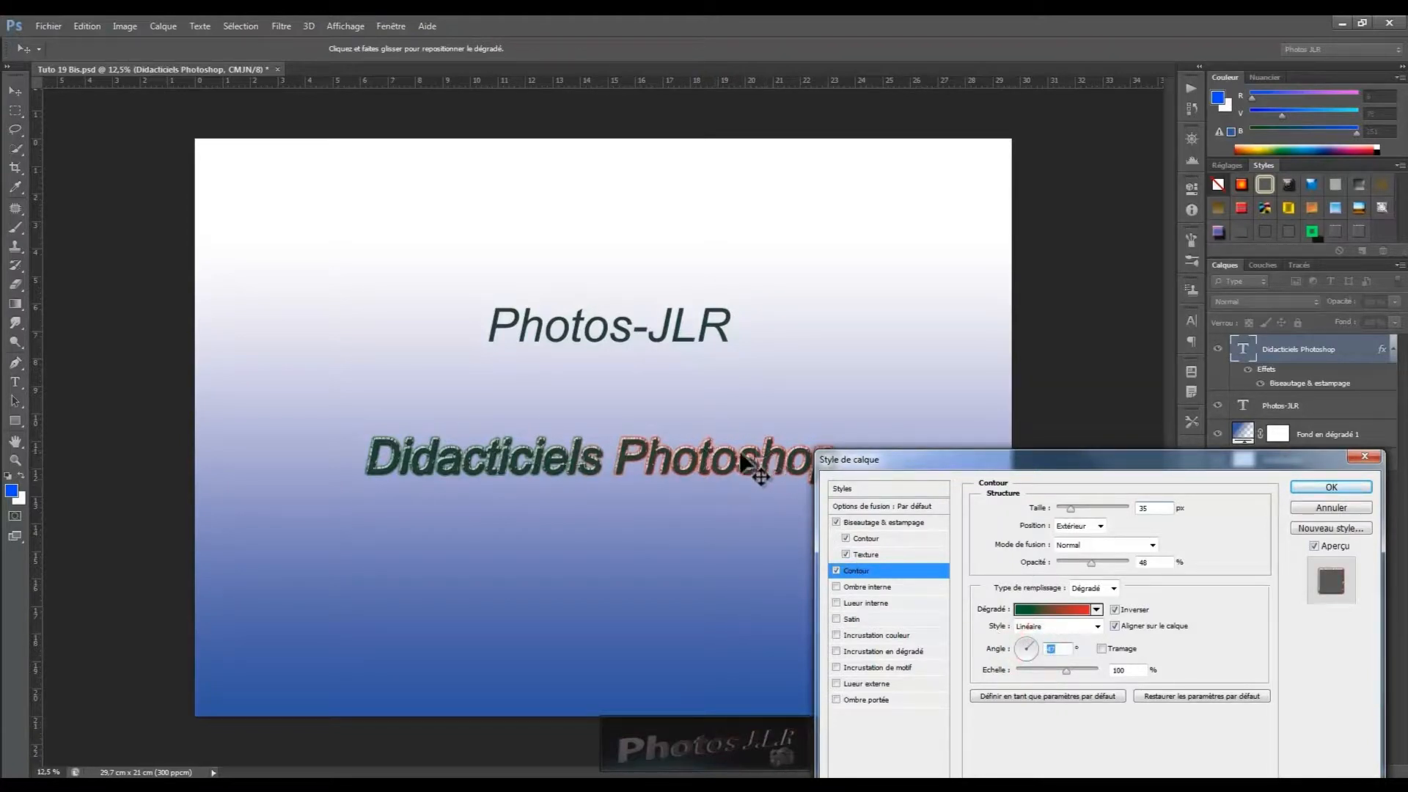
Step: Reposition the stroke's gradient directly on the text so Didacticiels is outlined in green and Photoshop in red
drag(729, 456, 381, 459)
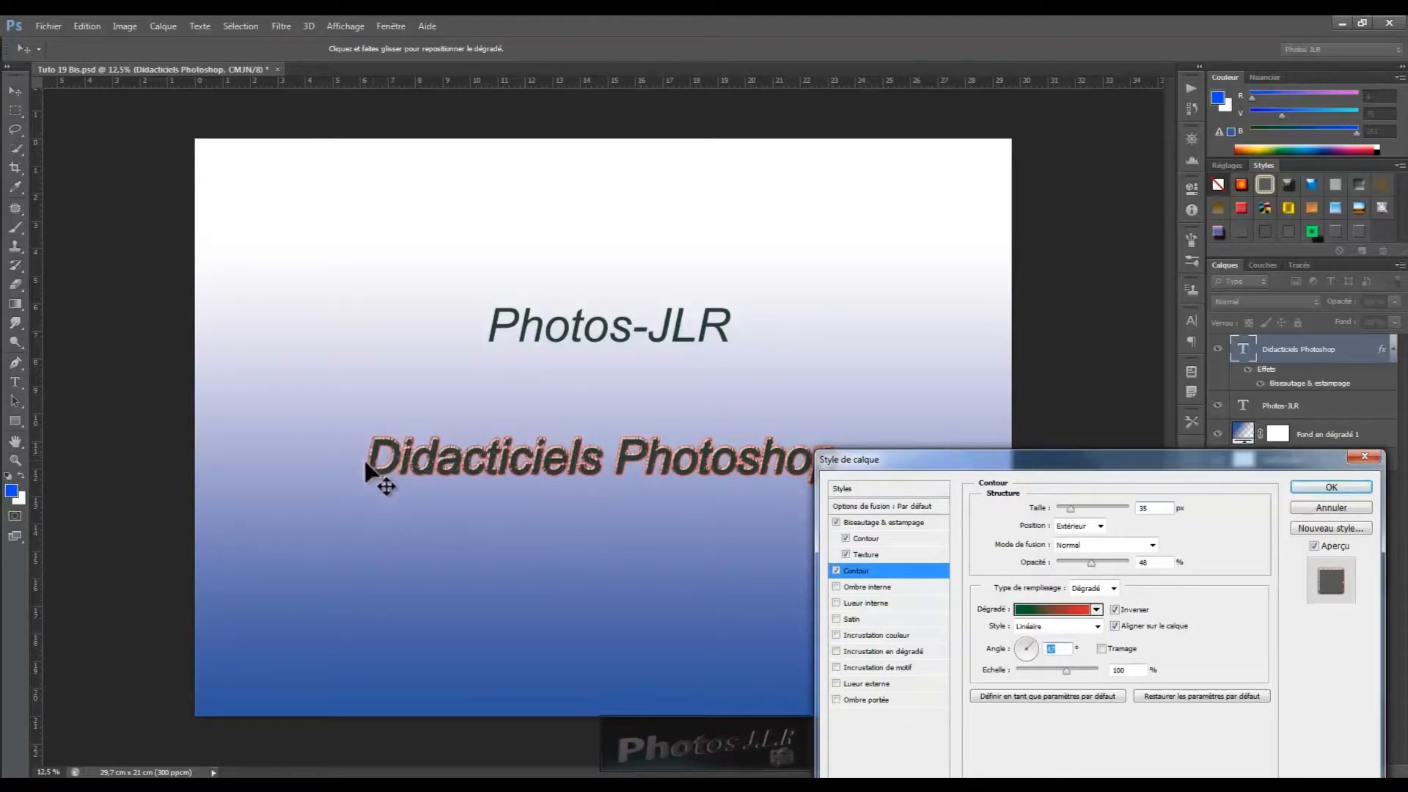
drag(500, 441, 778, 501)
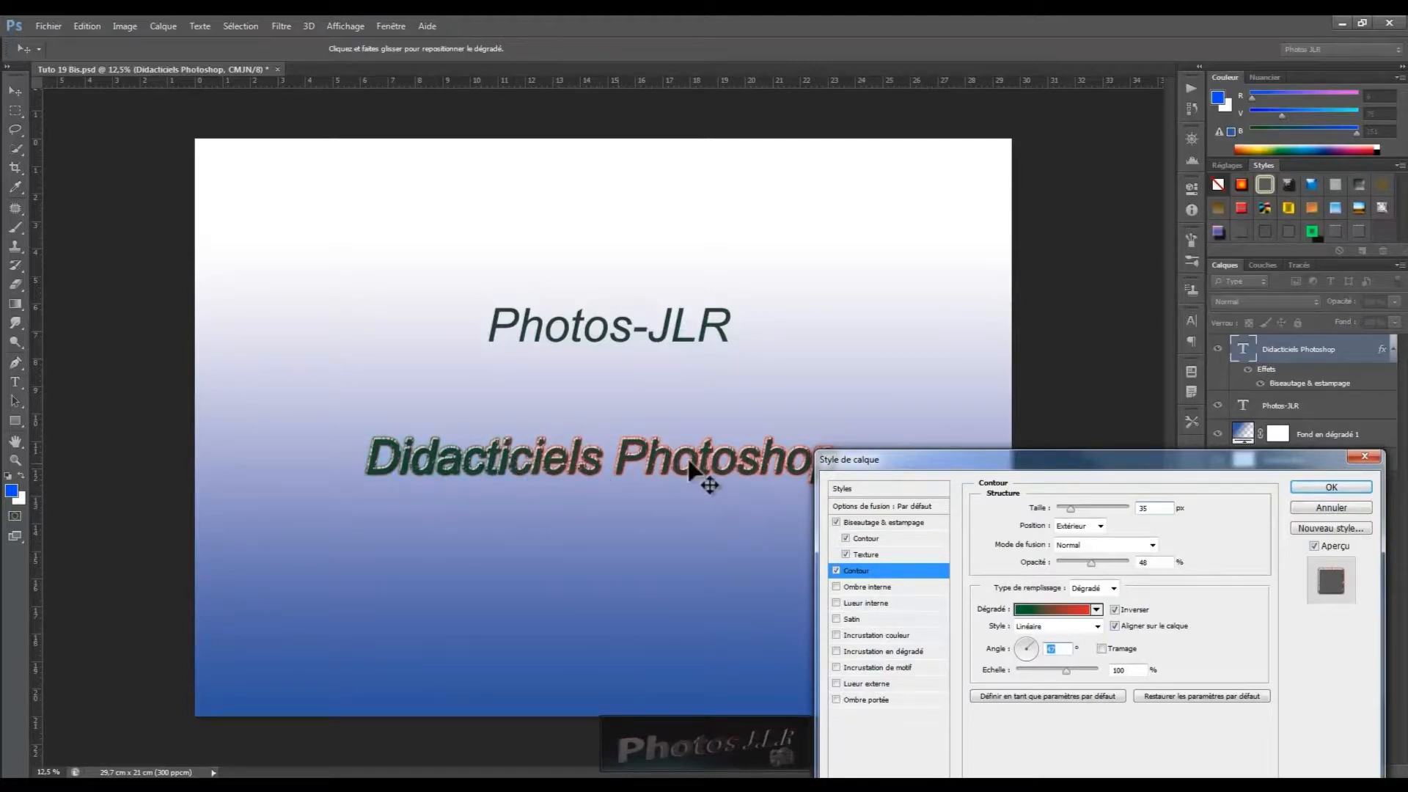
drag(720, 467, 674, 472)
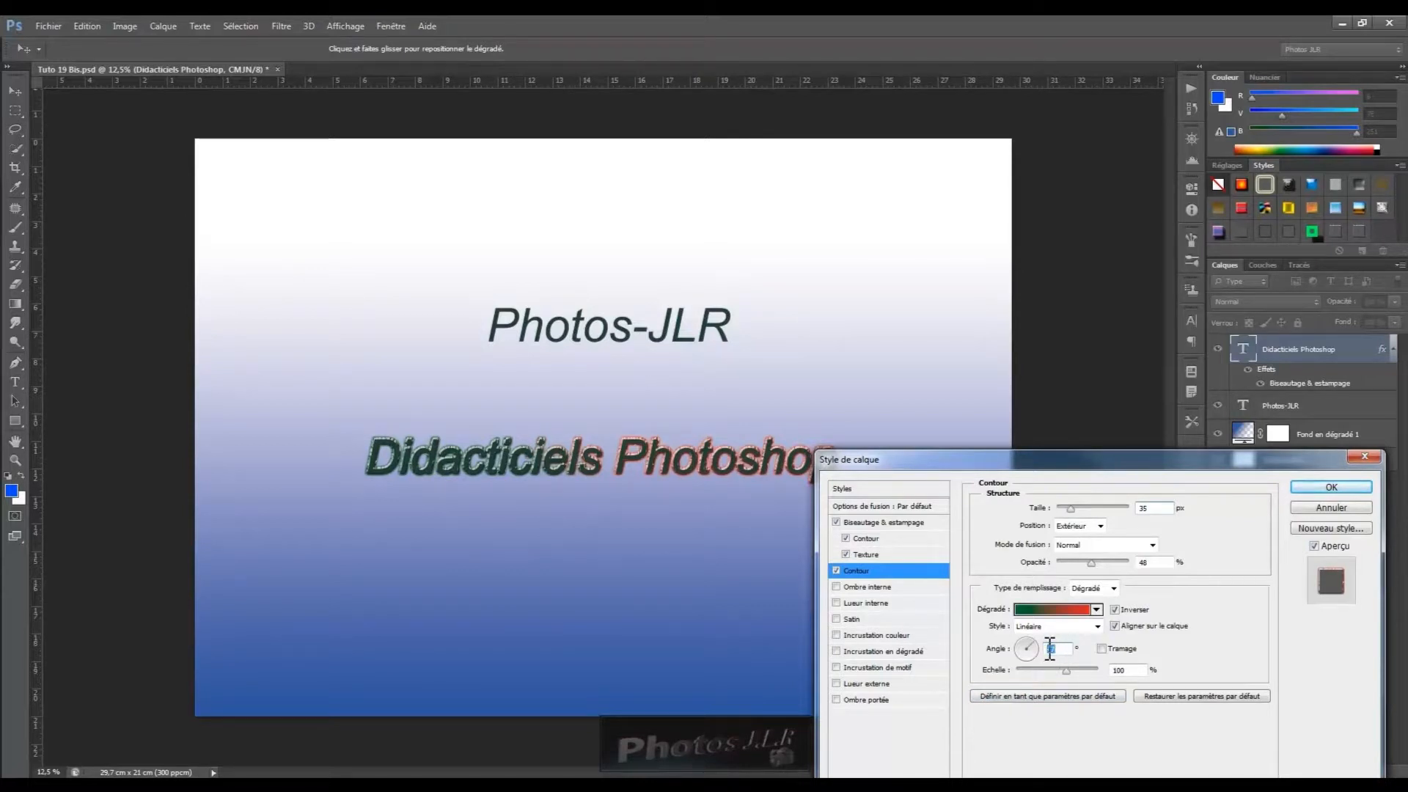
Step: Test the gradient's Tramage option, raise the gradient scale to its maximum and apply the stroke effect
click(1102, 648)
click(1101, 648)
click(1126, 649)
drag(1067, 669, 1041, 672)
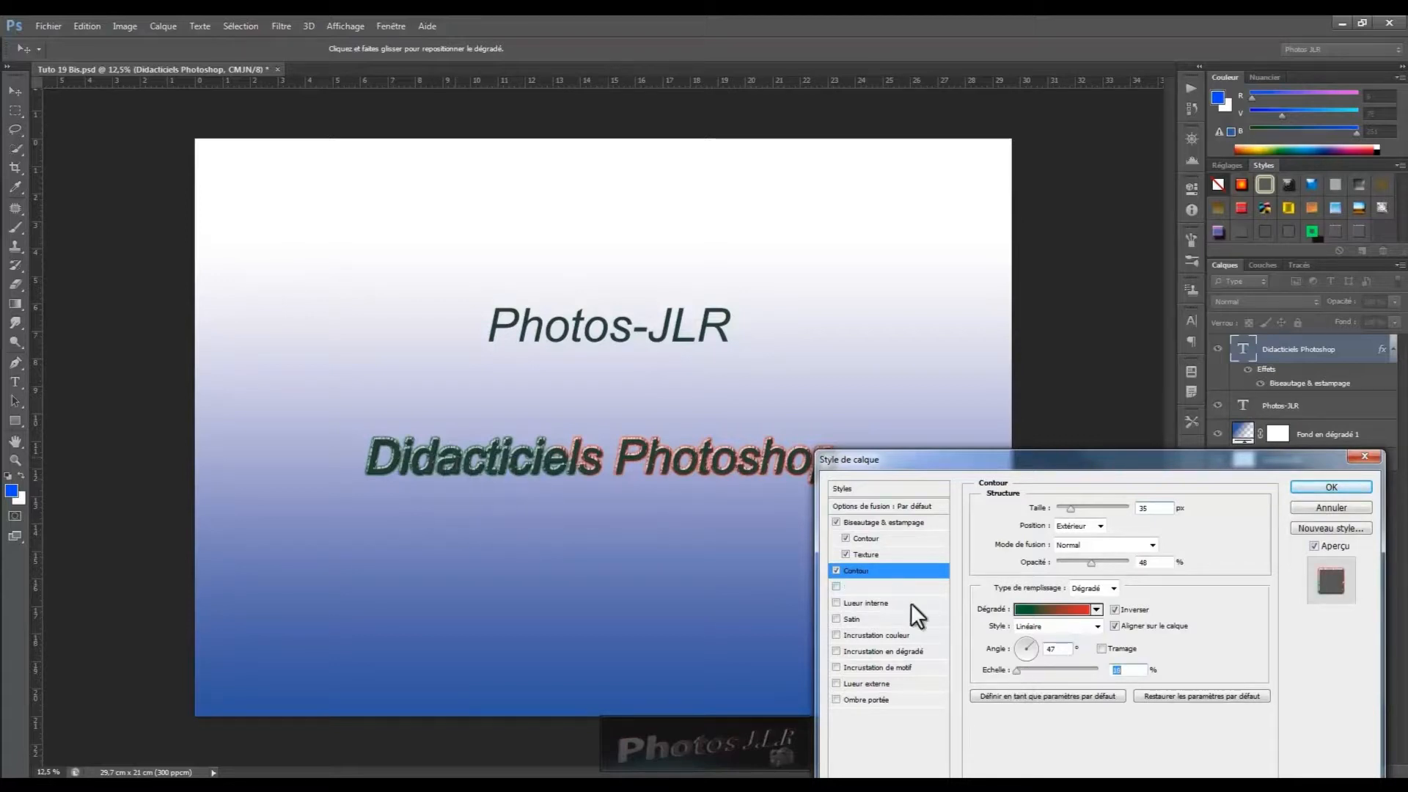
drag(1017, 672, 1103, 659)
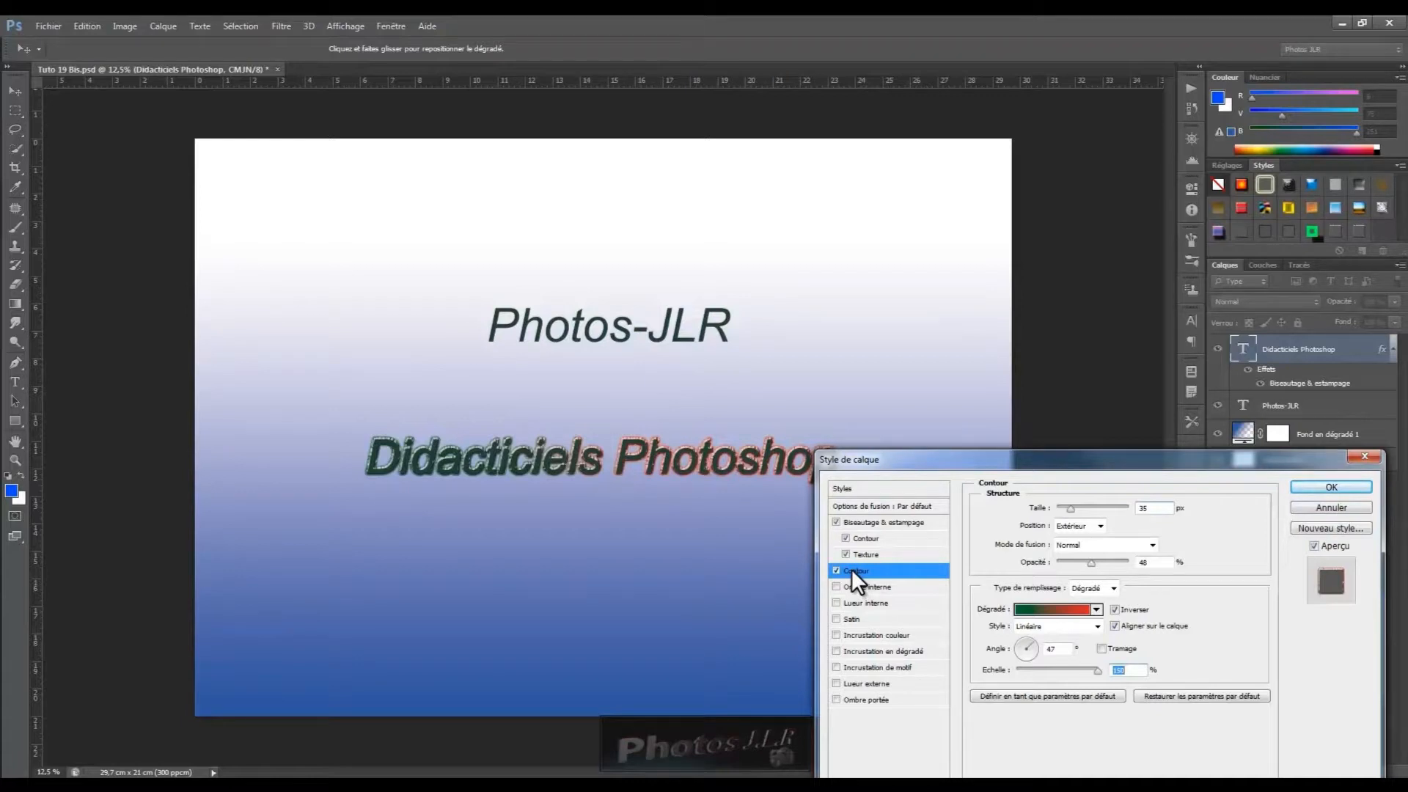
click(1320, 485)
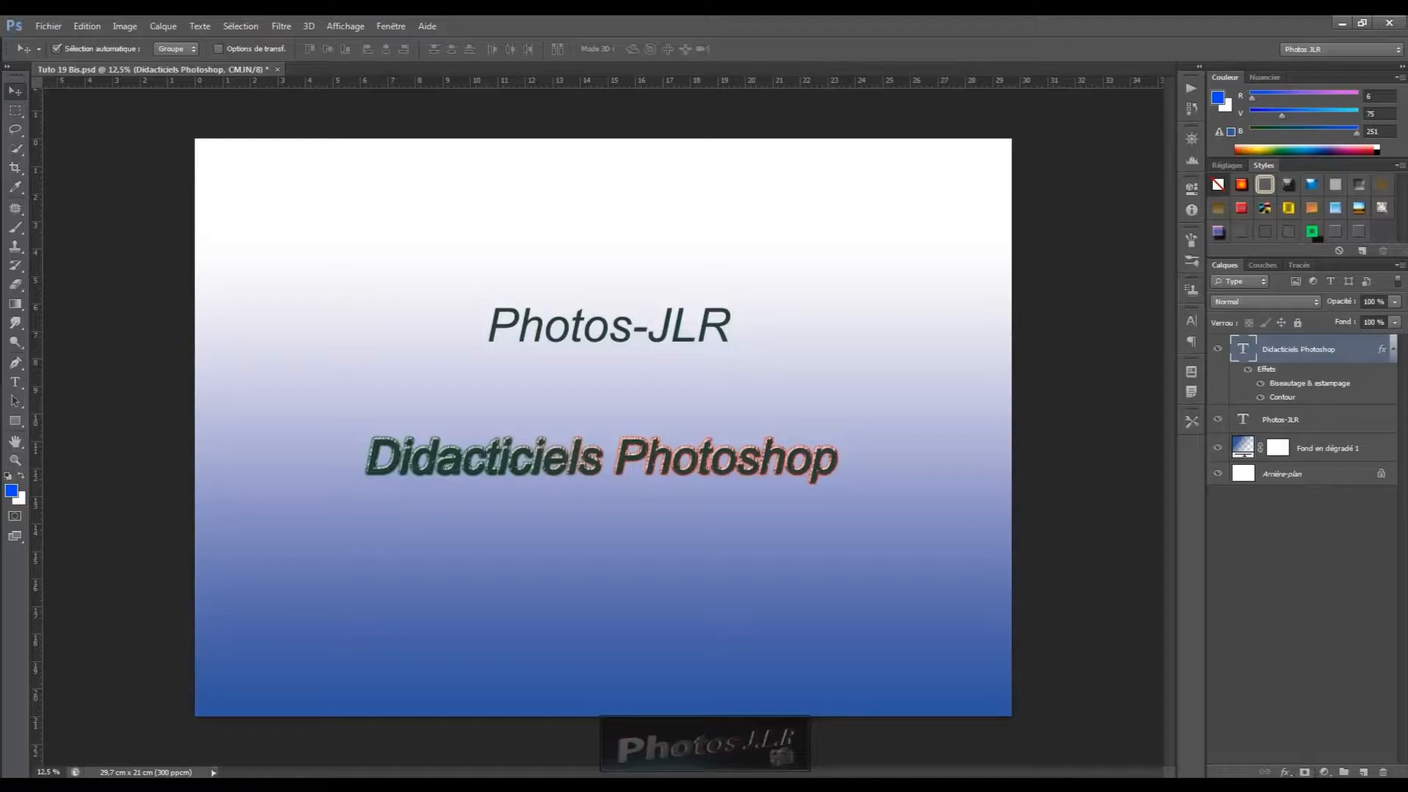
Step: Add an Ombre interne effect to the Didacticiels Photoshop layer with the Couleur plus foncée blend mode
click(1286, 772)
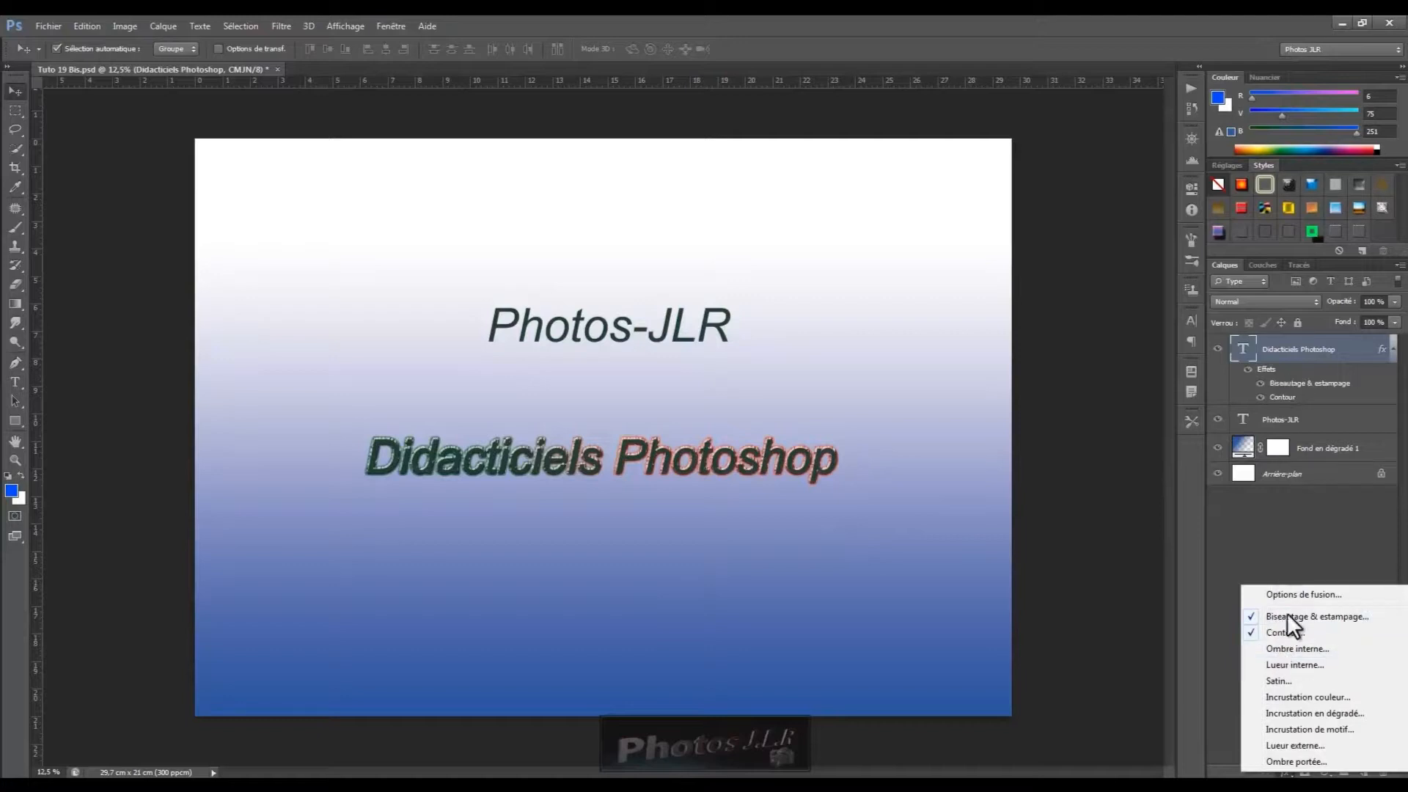
click(1283, 650)
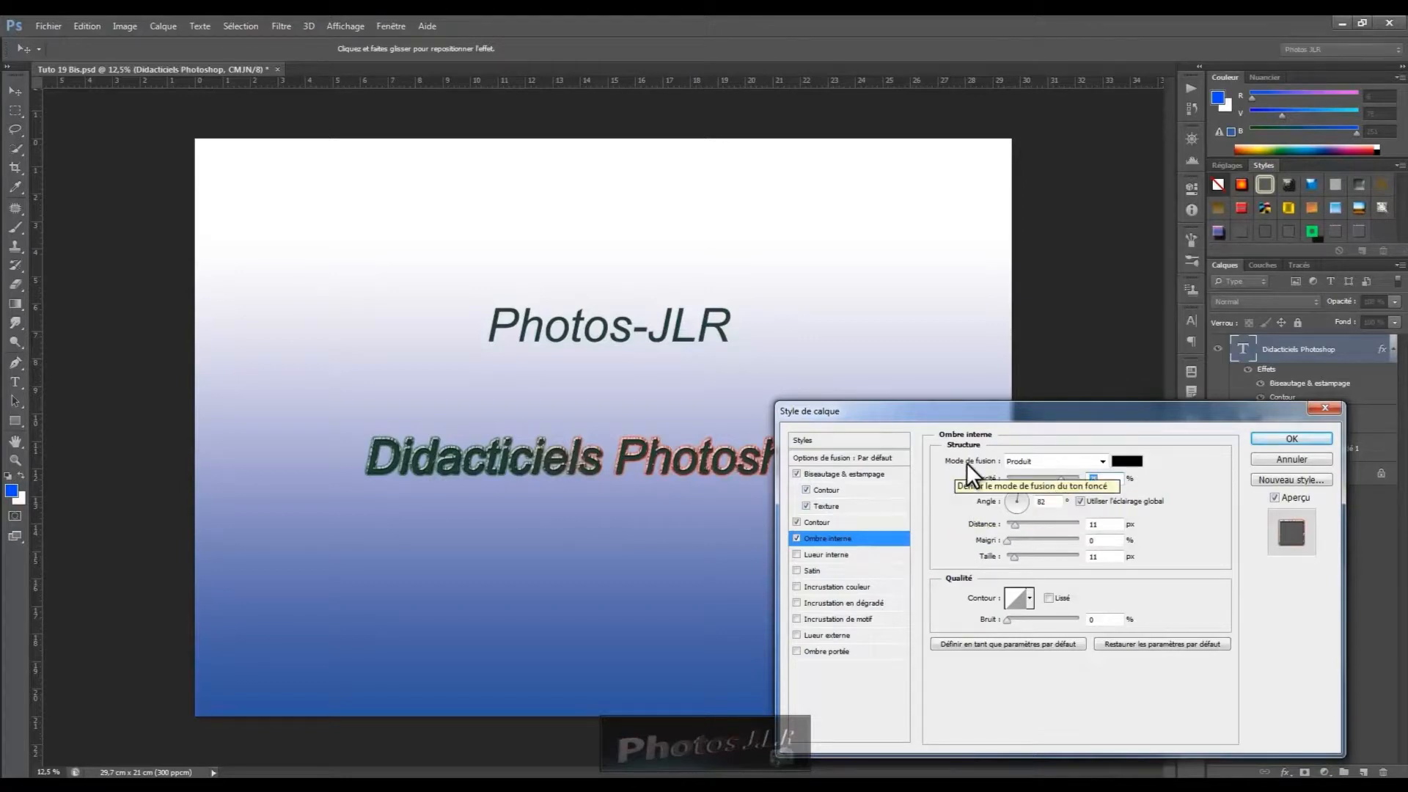
click(1103, 462)
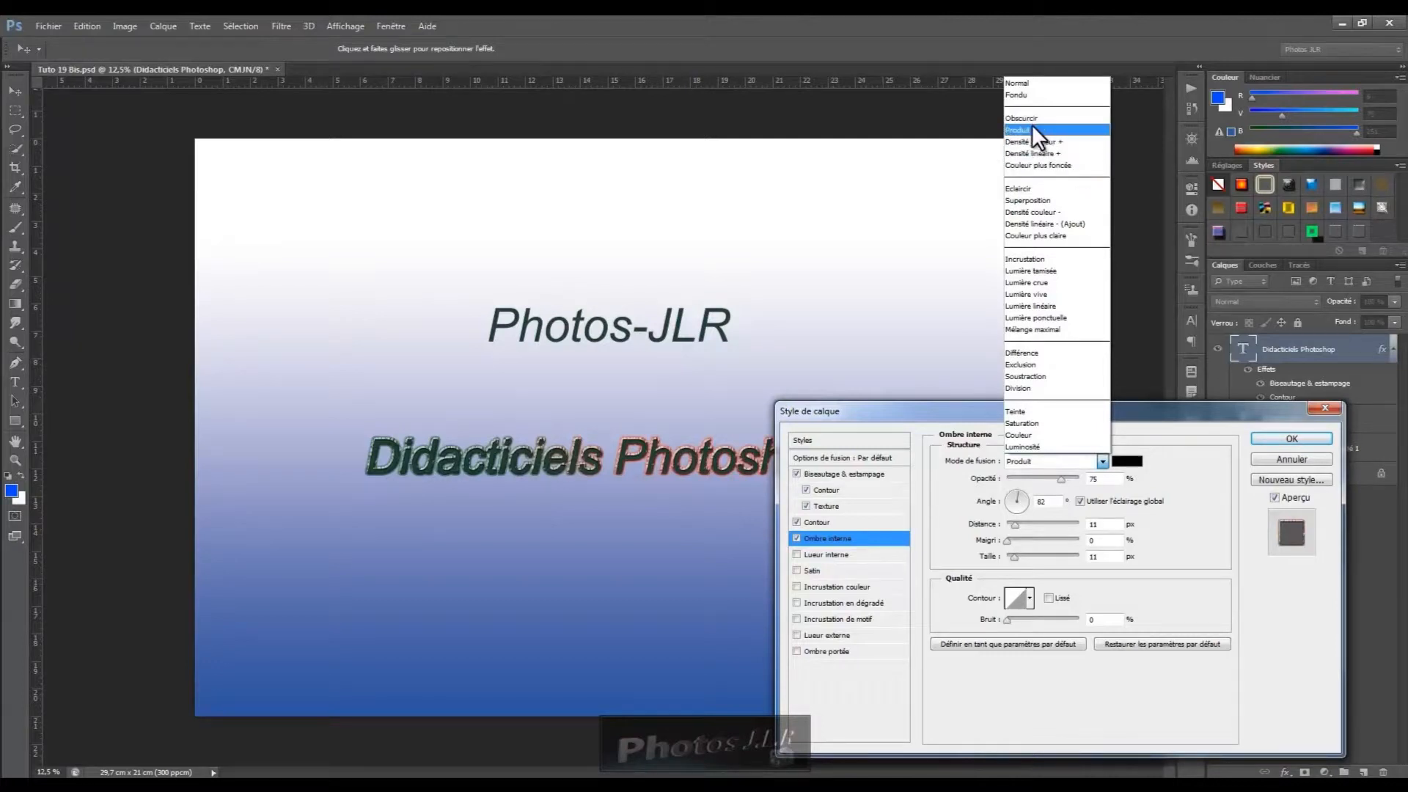
click(1027, 165)
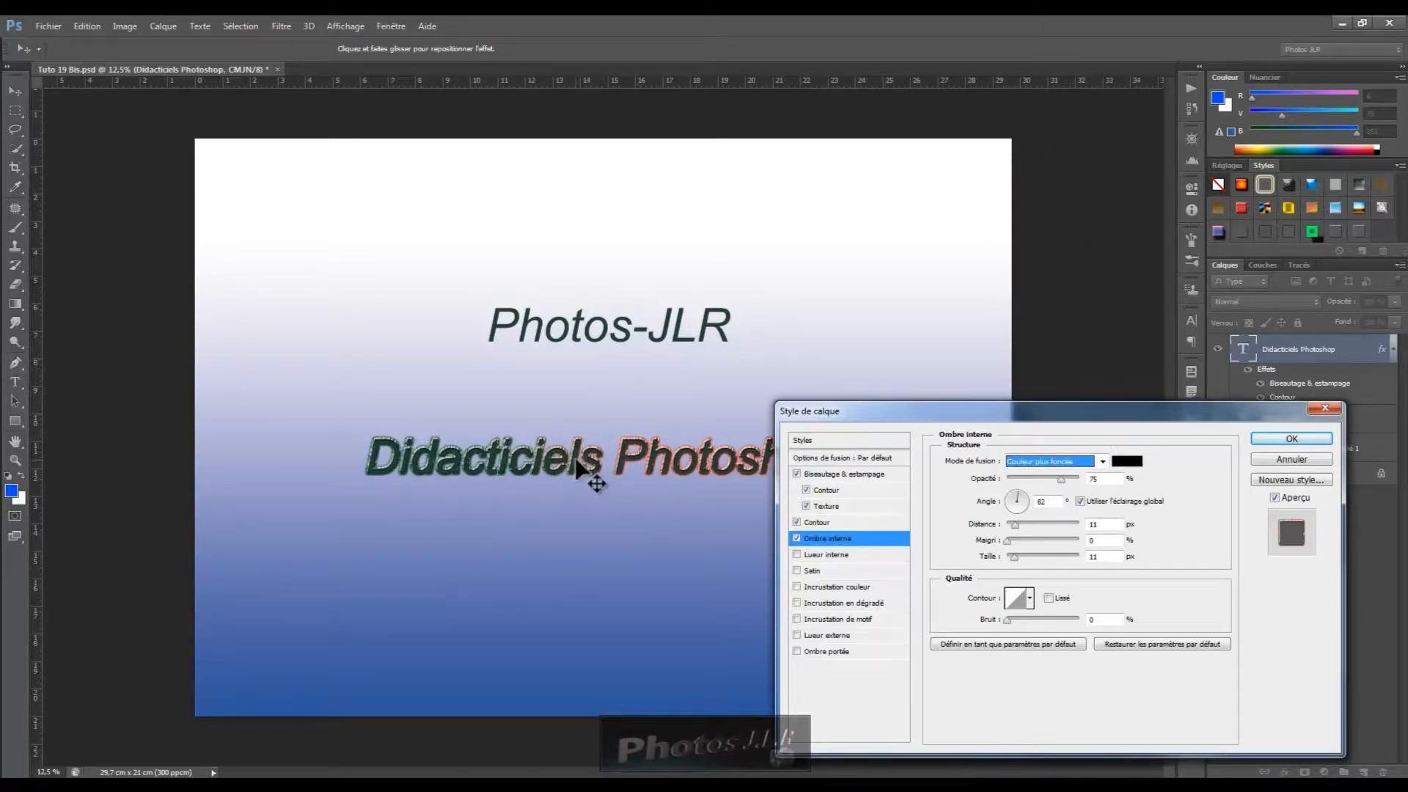
drag(1114, 411, 1168, 415)
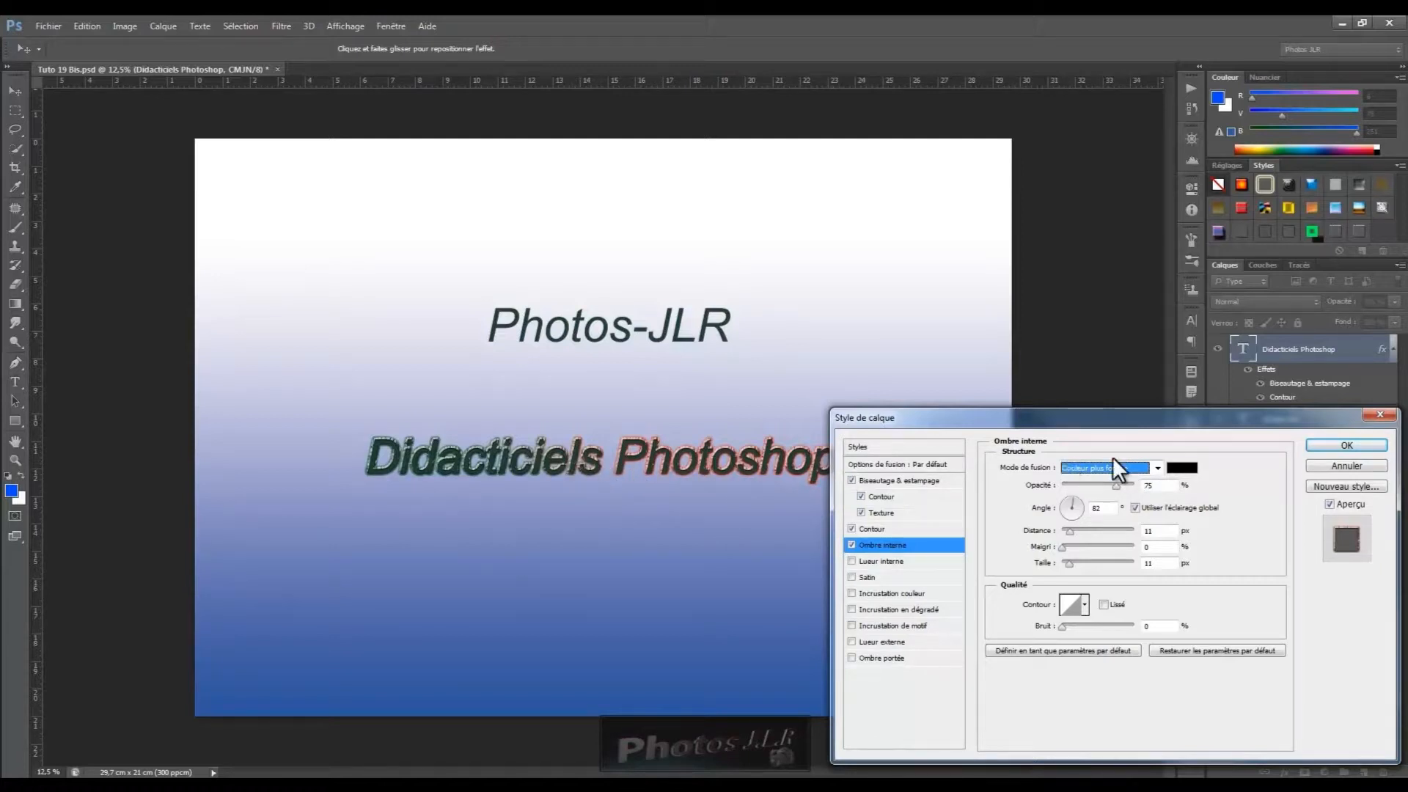
Step: Set the inner shadow to 95% opacity, 90° angle, 41 px distance, 42% Maigri and 109 px size
drag(1116, 487, 1036, 487)
drag(1069, 534, 1093, 565)
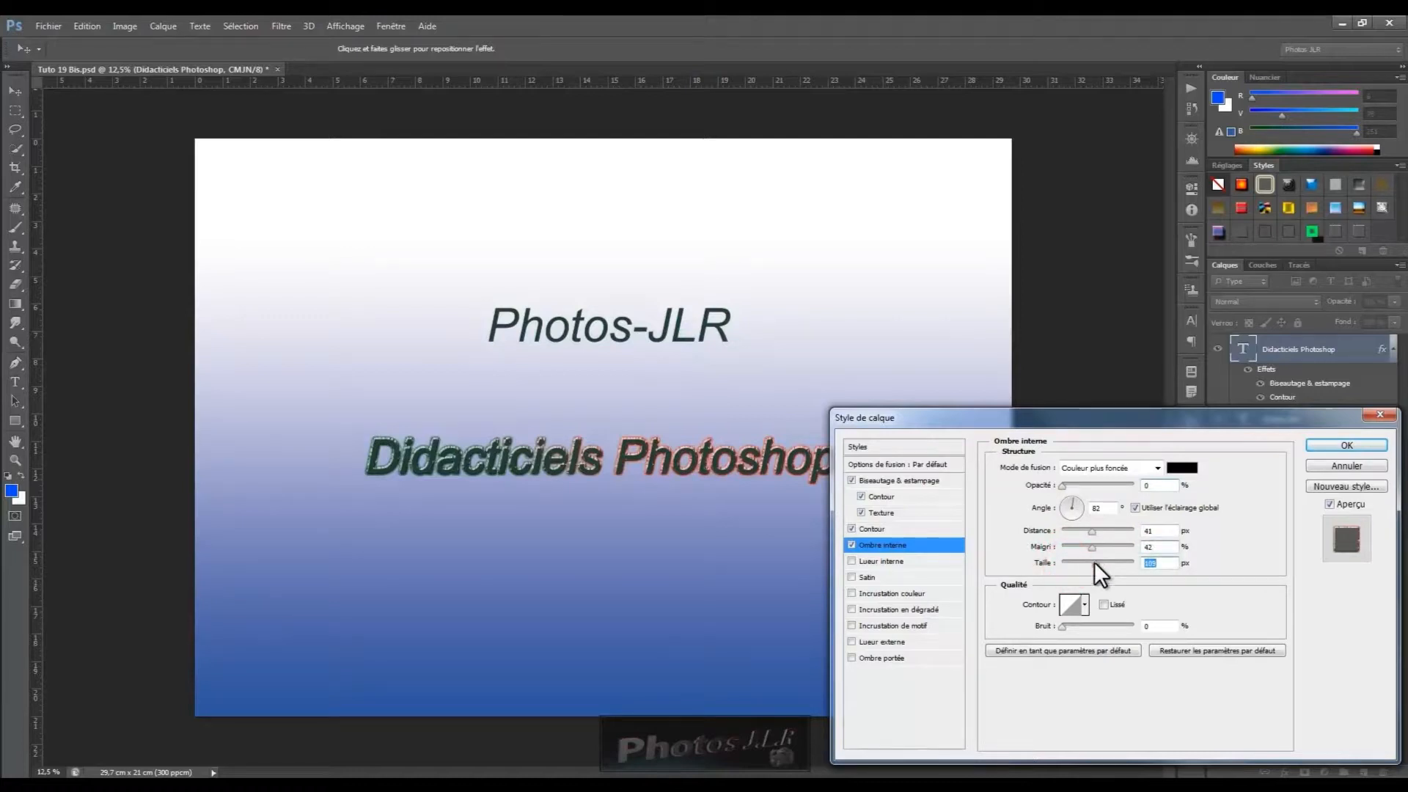
drag(1061, 485, 1126, 486)
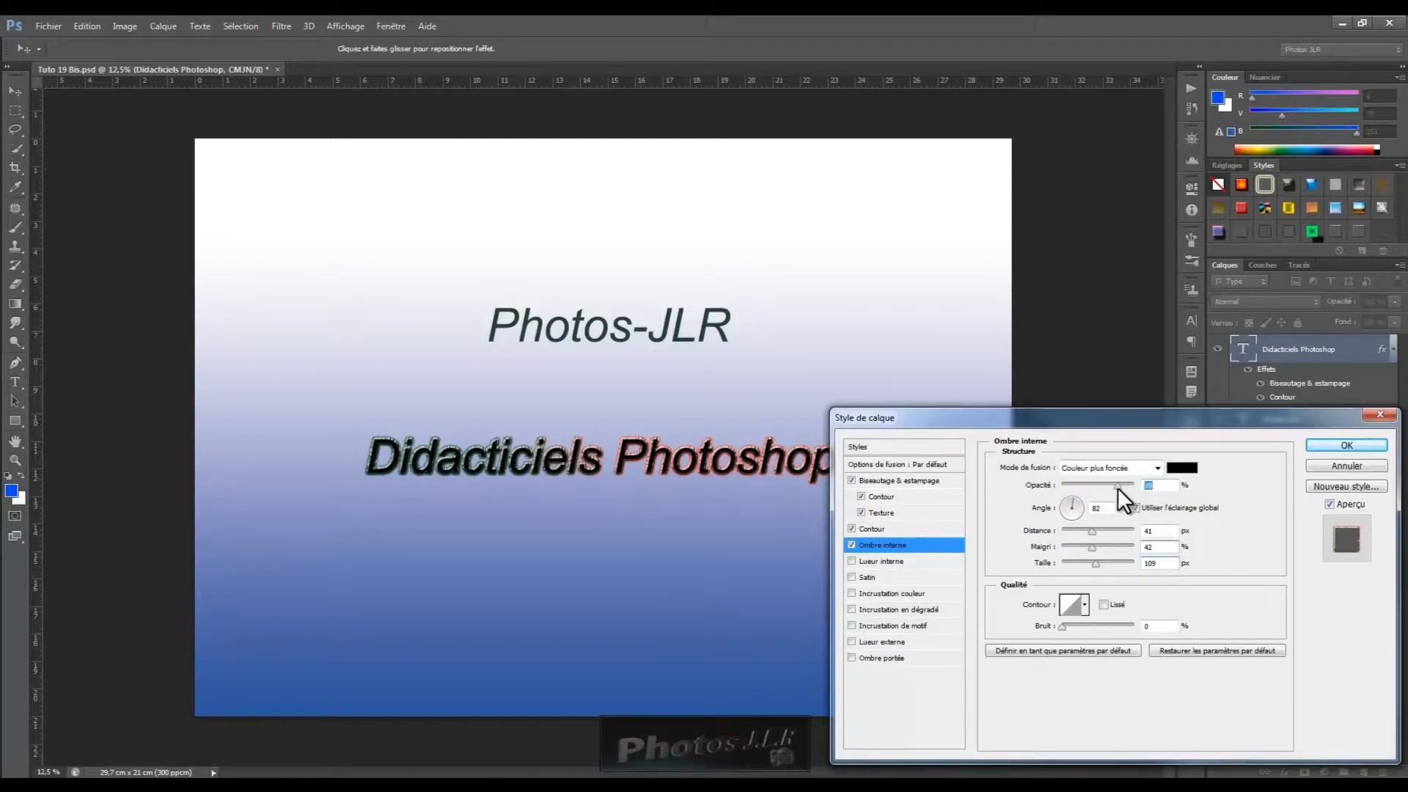
drag(1120, 490, 1138, 490)
drag(1064, 503, 1072, 499)
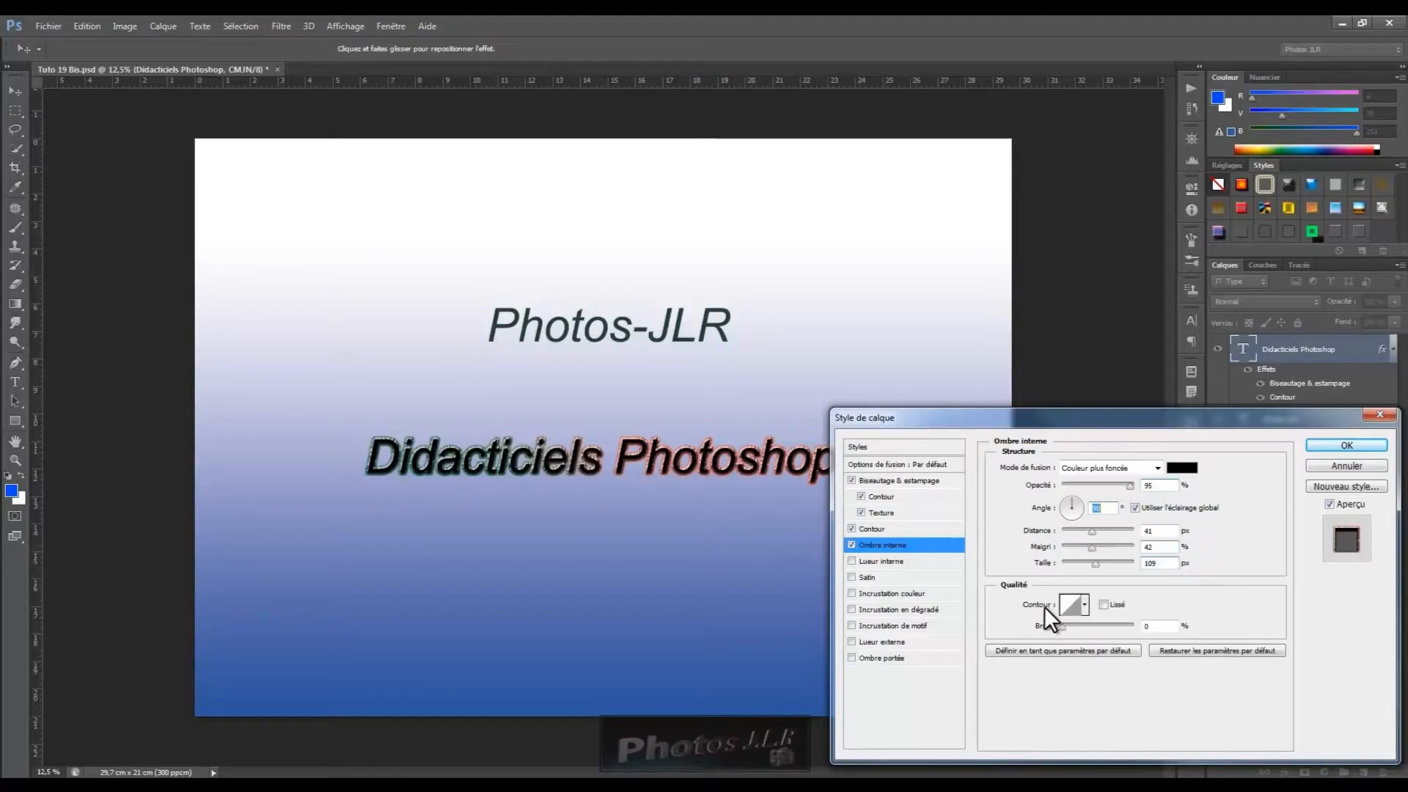
Step: Try a contour preset for the inner shadow, nudge its noise slightly and apply the effect
click(1084, 605)
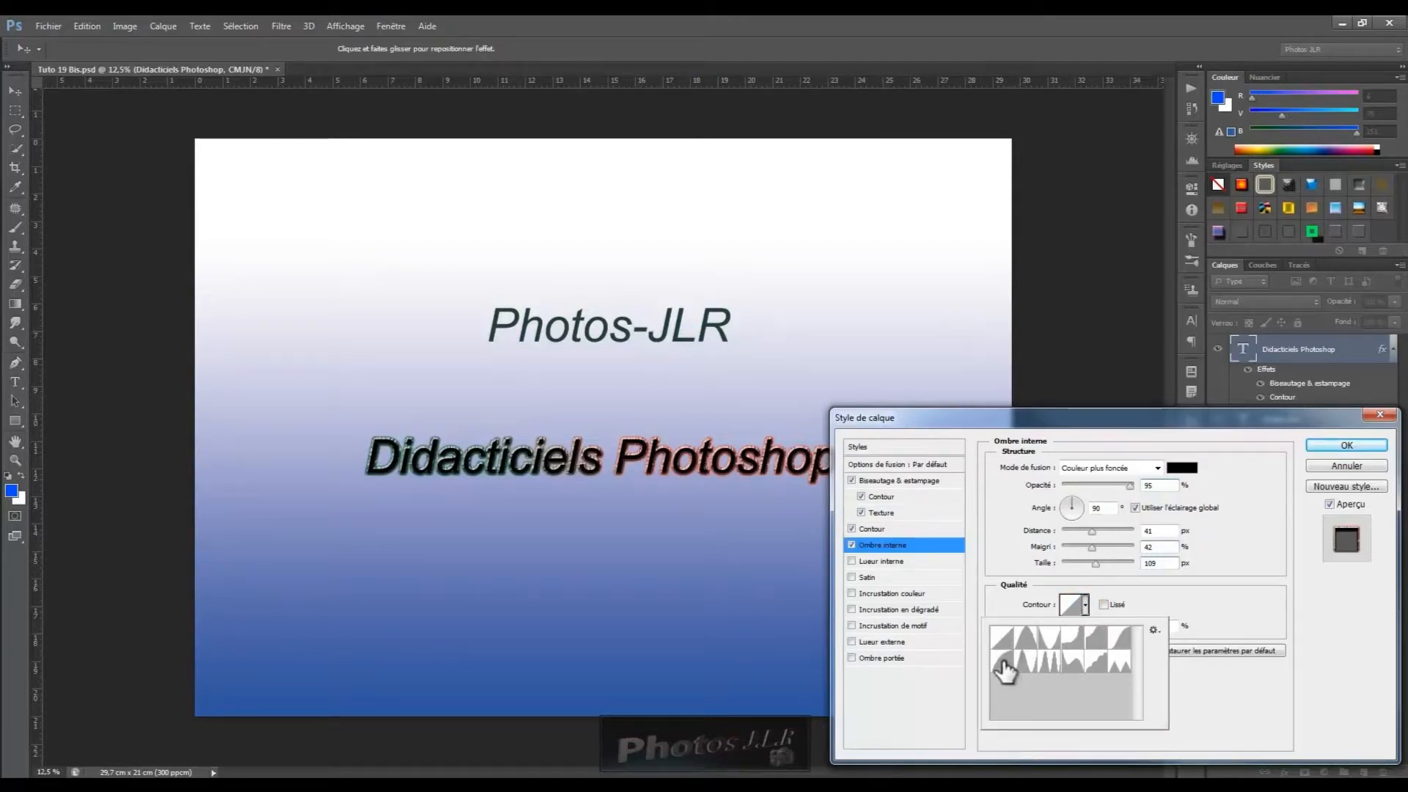
double_click(1001, 662)
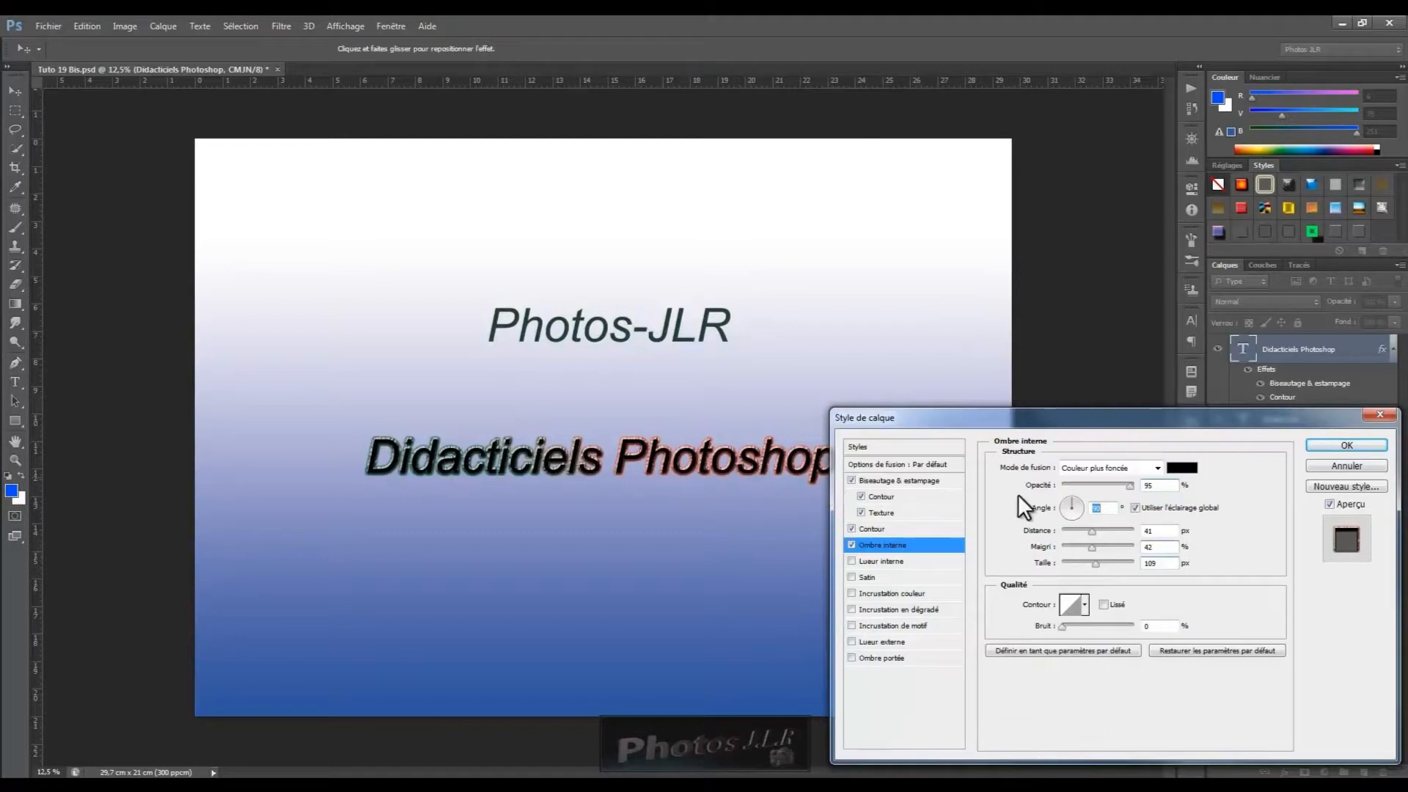
mouse_move(1062, 628)
mouse_down()
mouse_move(1116, 622)
mouse_move(1065, 629)
mouse_up()
click(1361, 449)
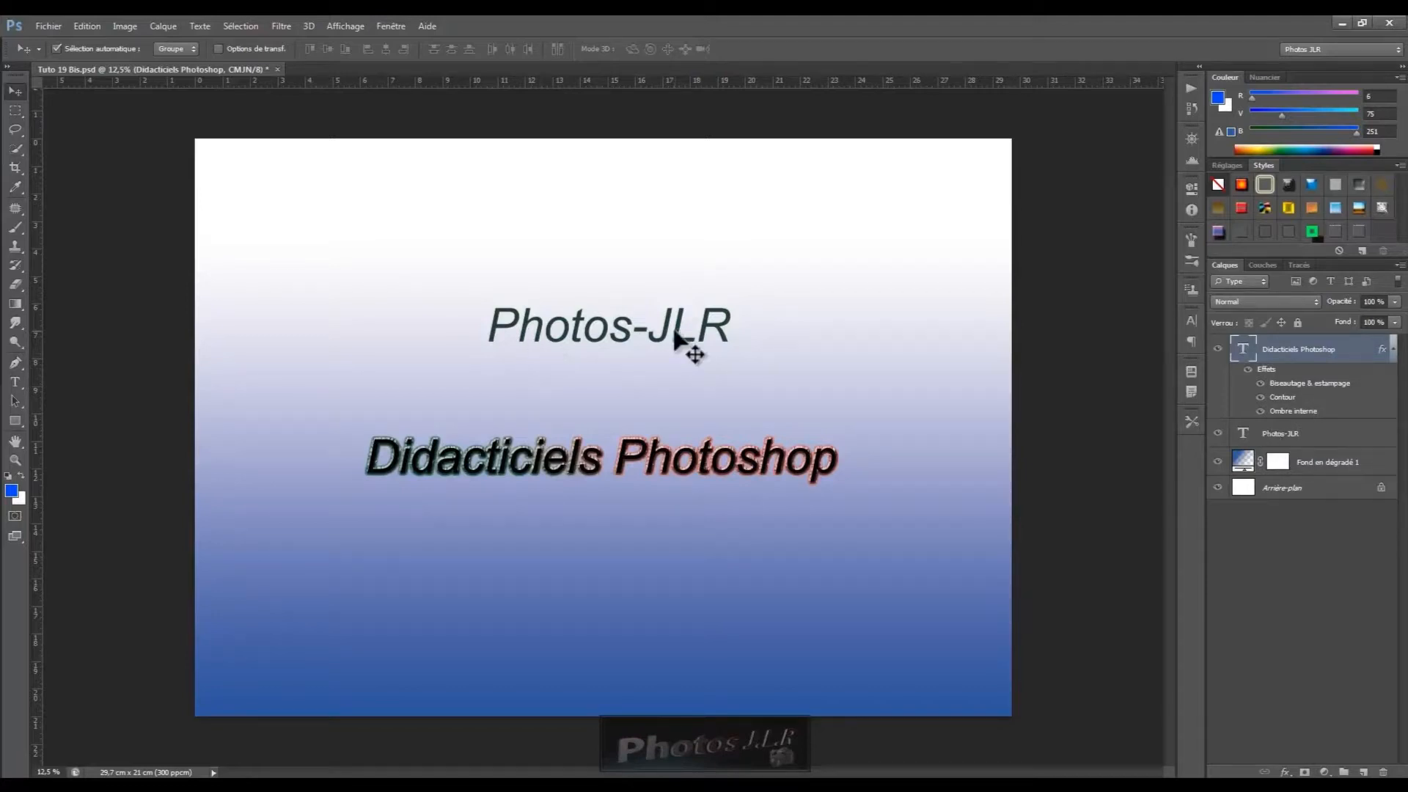
Step: Copy the layer style of the Didacticiels Photoshop layer, paste it onto the Photos-JLR layer, and delete the pasted style
right_click(1383, 352)
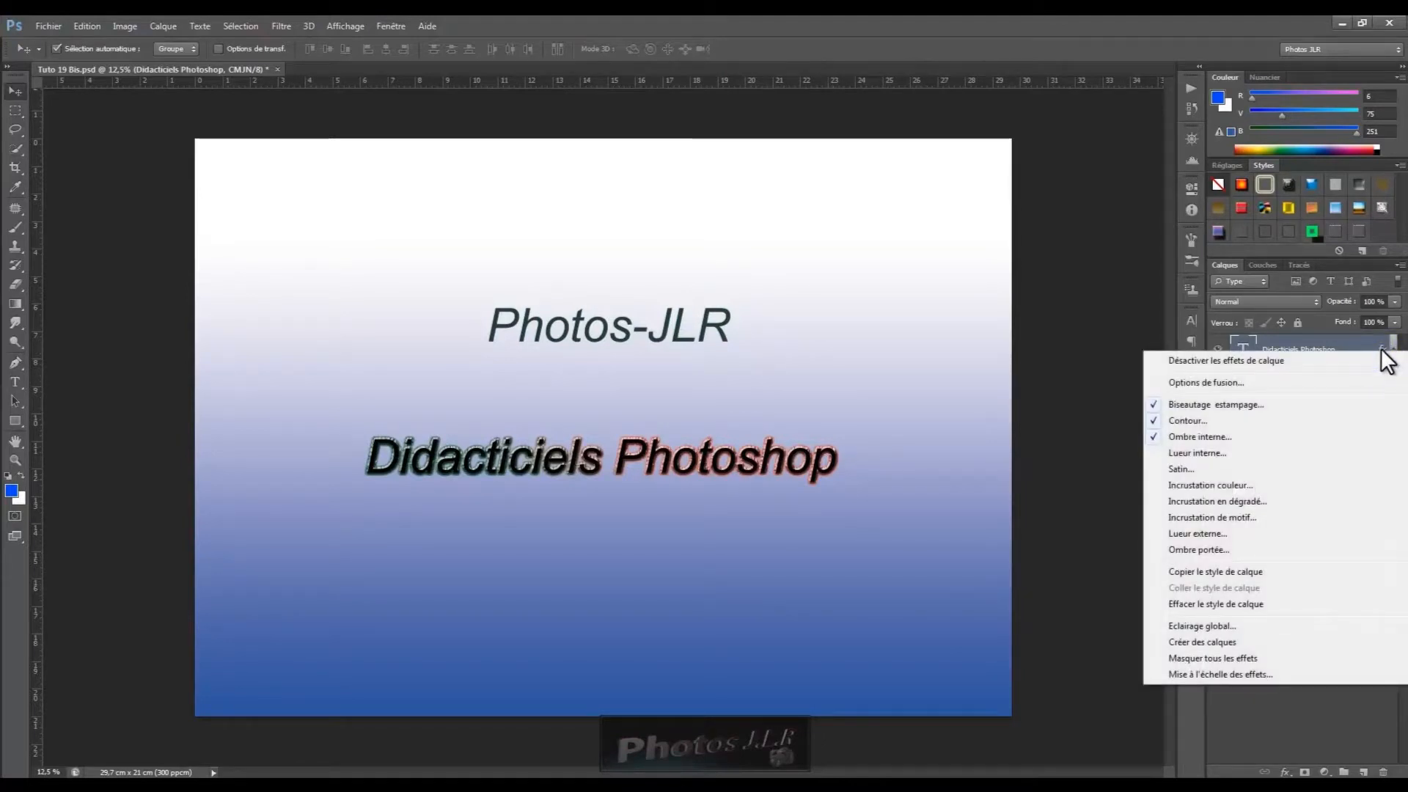
click(1210, 571)
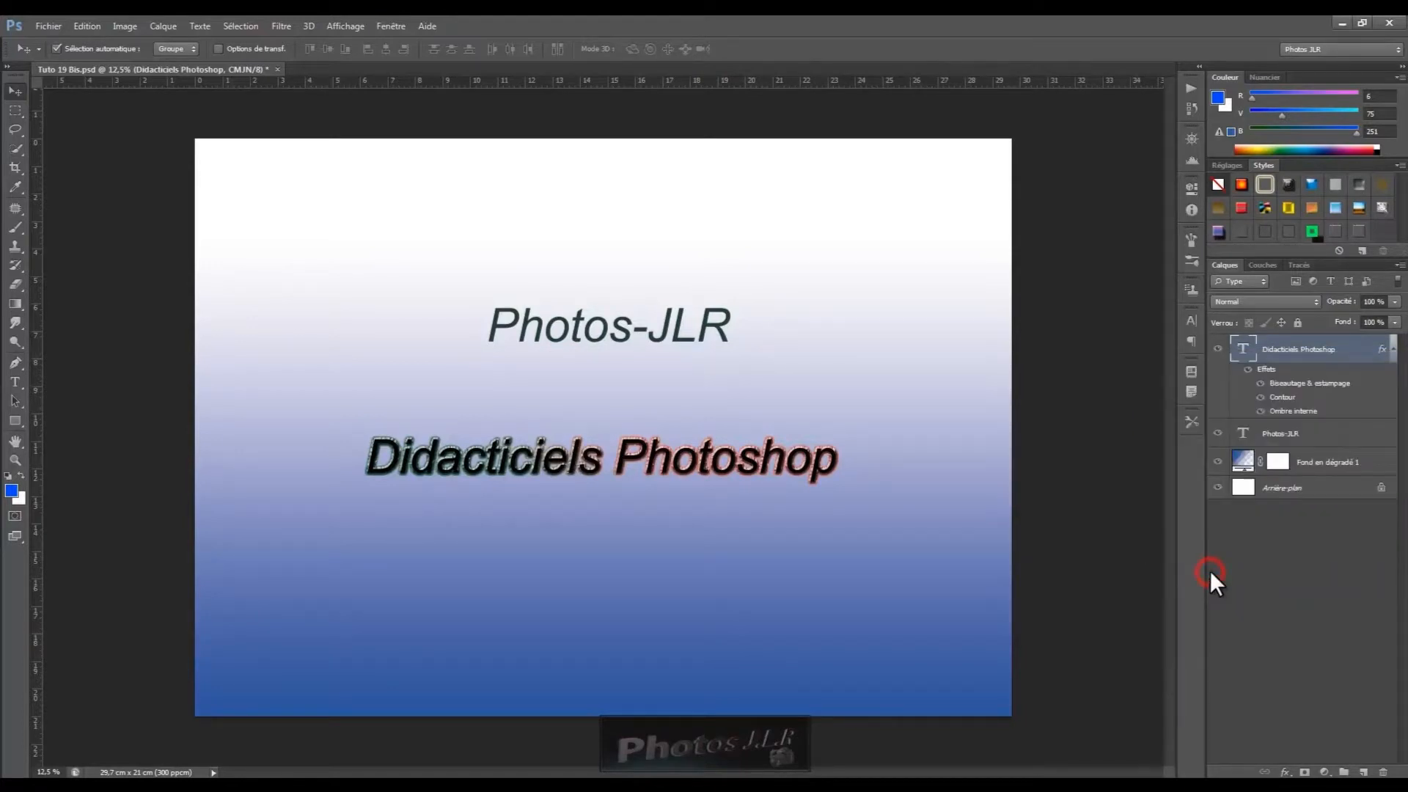
click(1336, 444)
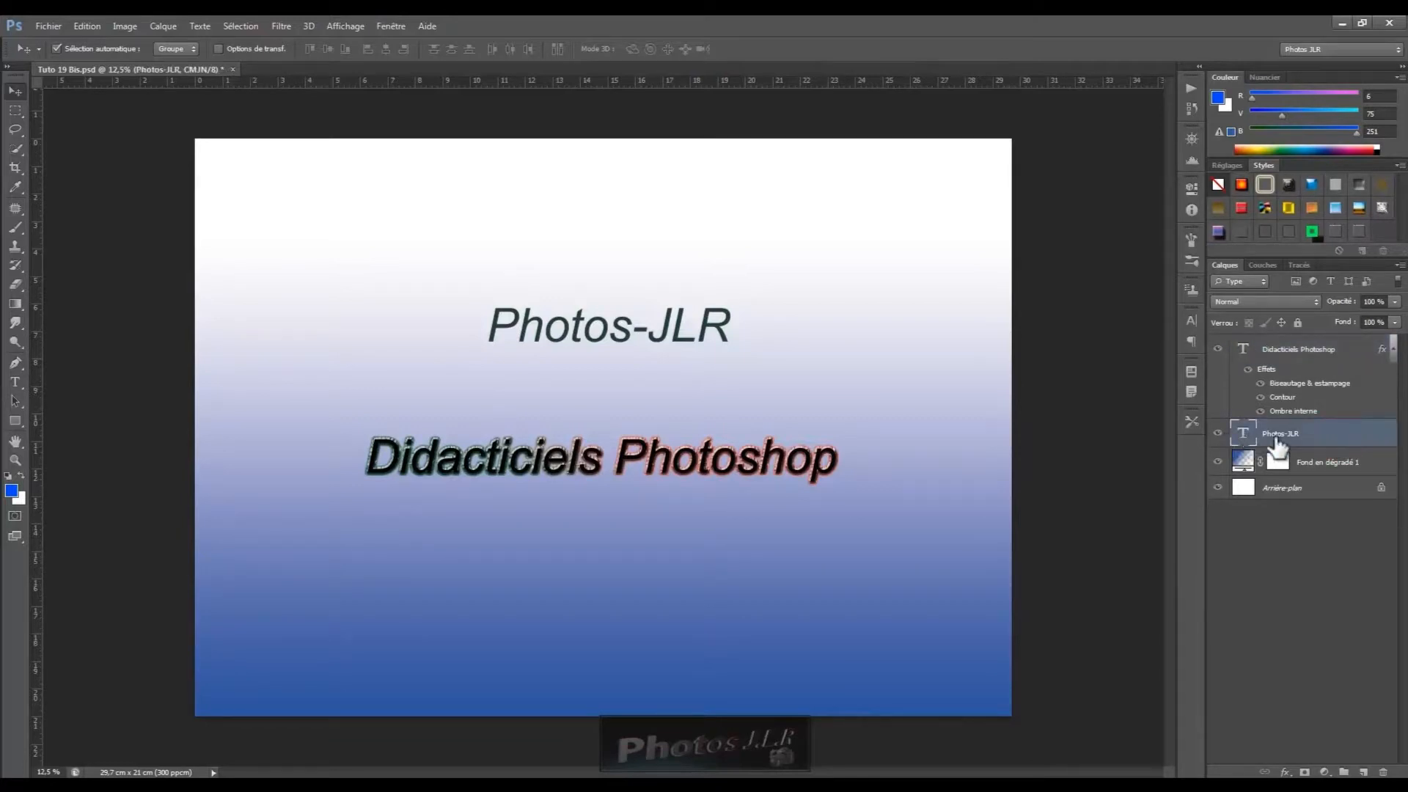
right_click(1334, 439)
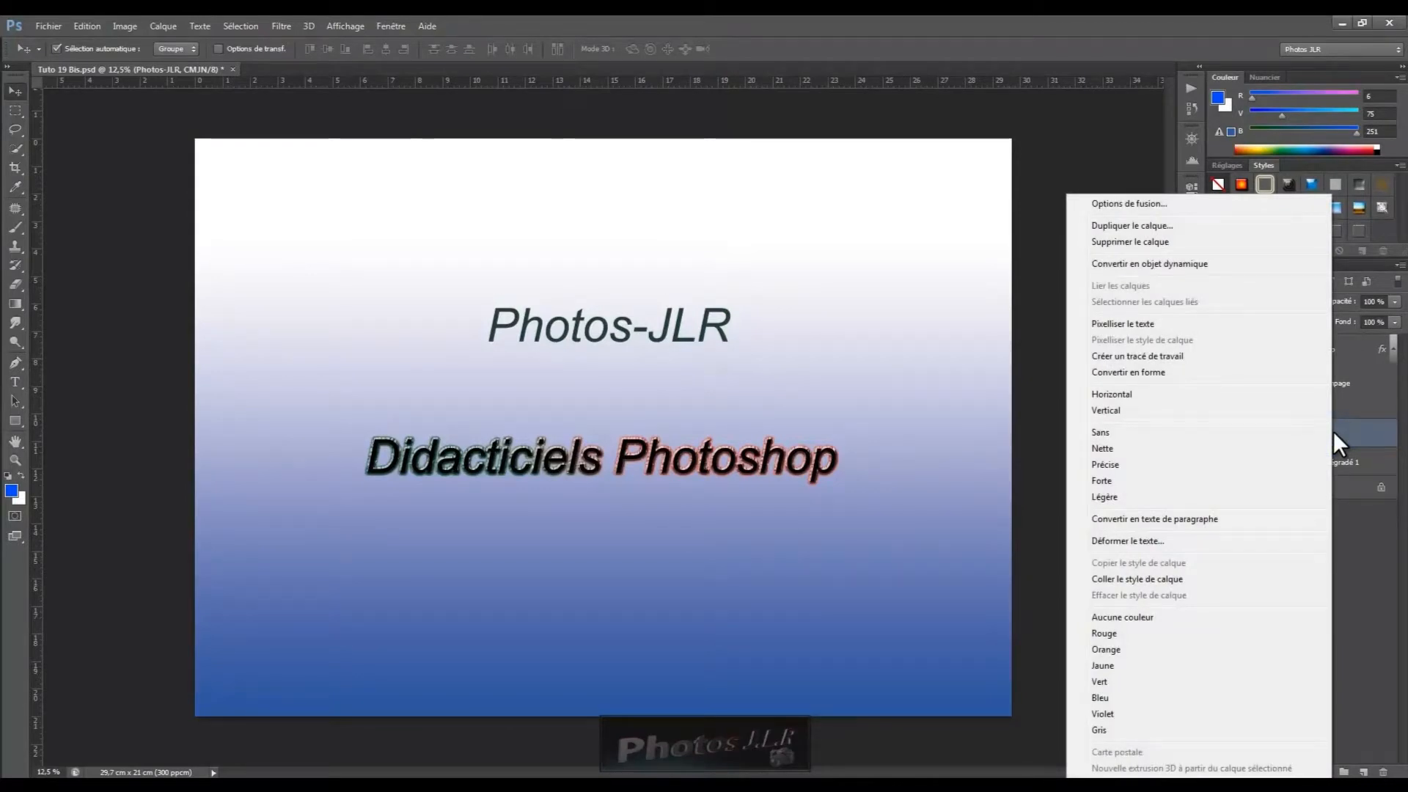
click(1130, 578)
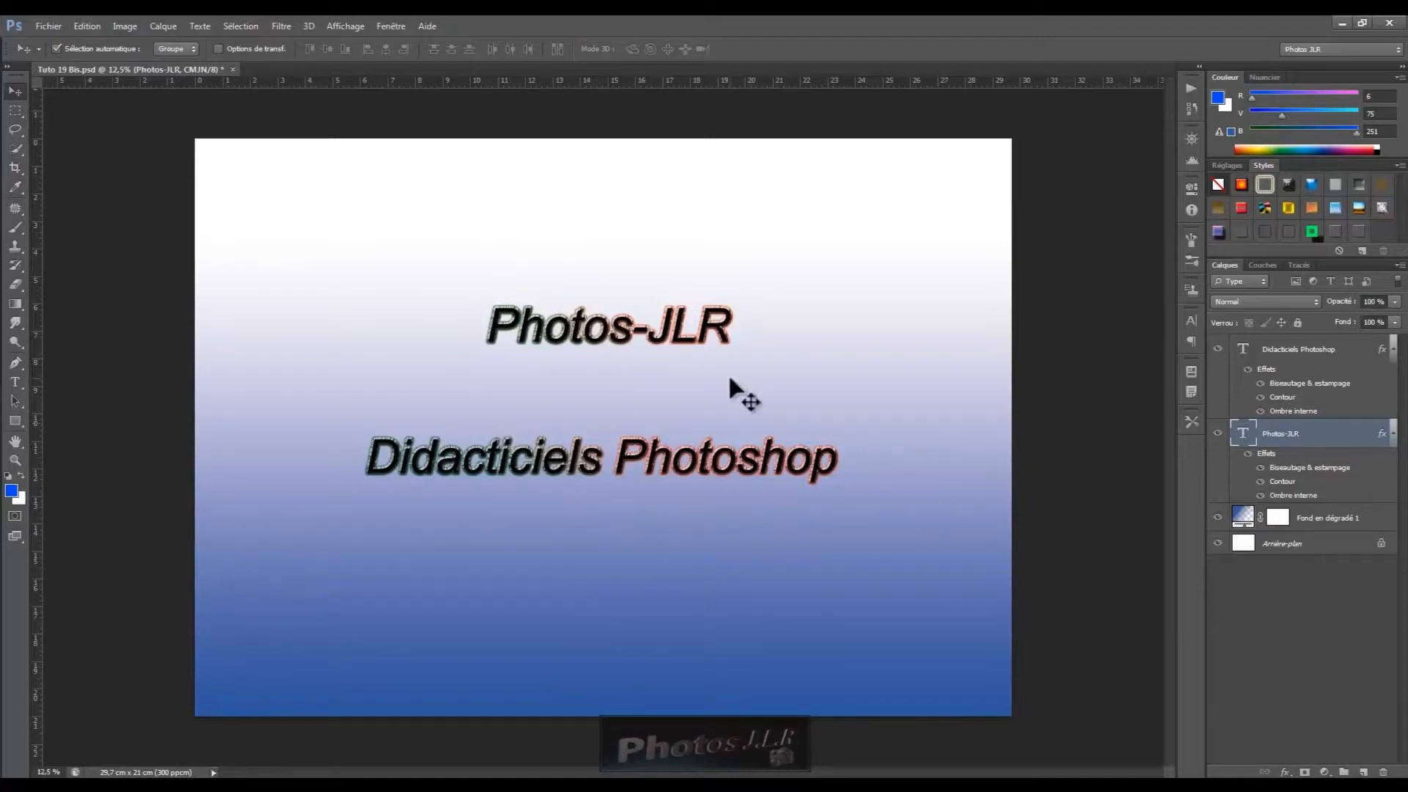
double_click(1381, 434)
drag(1384, 440, 1384, 772)
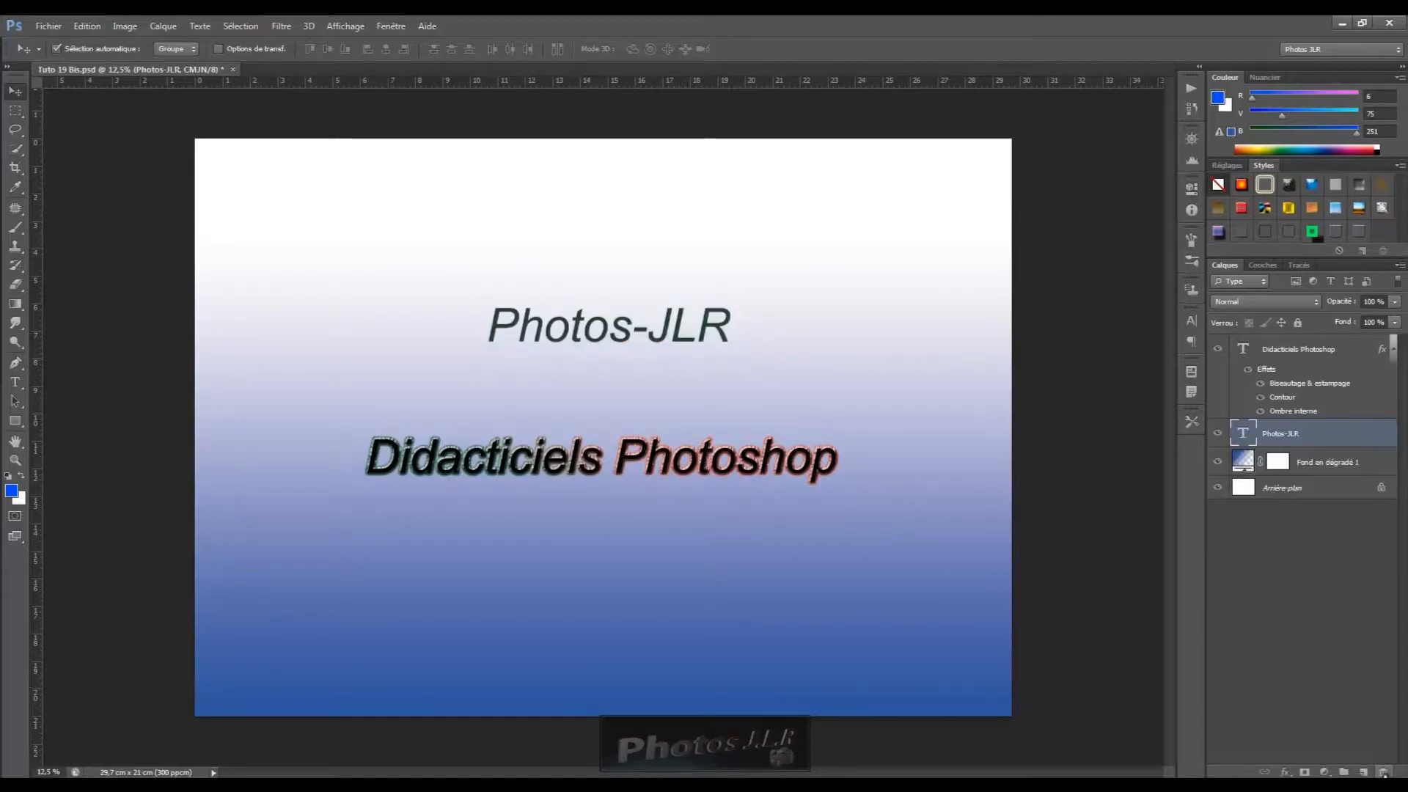
Step: Duplicate the Didacticiels Photoshop effects directly onto the Photos-JLR layer without the clipboard, and remove them again
click(1383, 363)
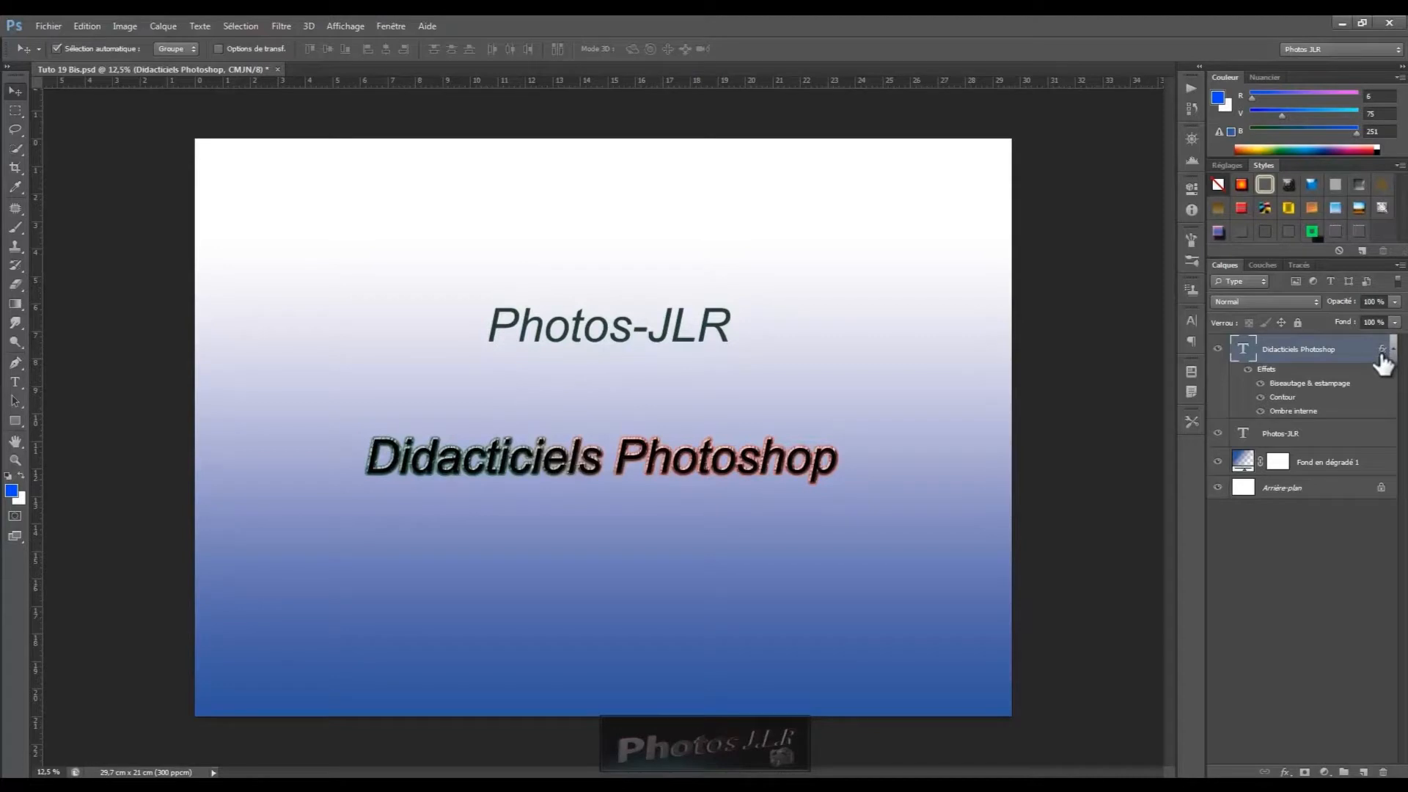
click(1372, 442)
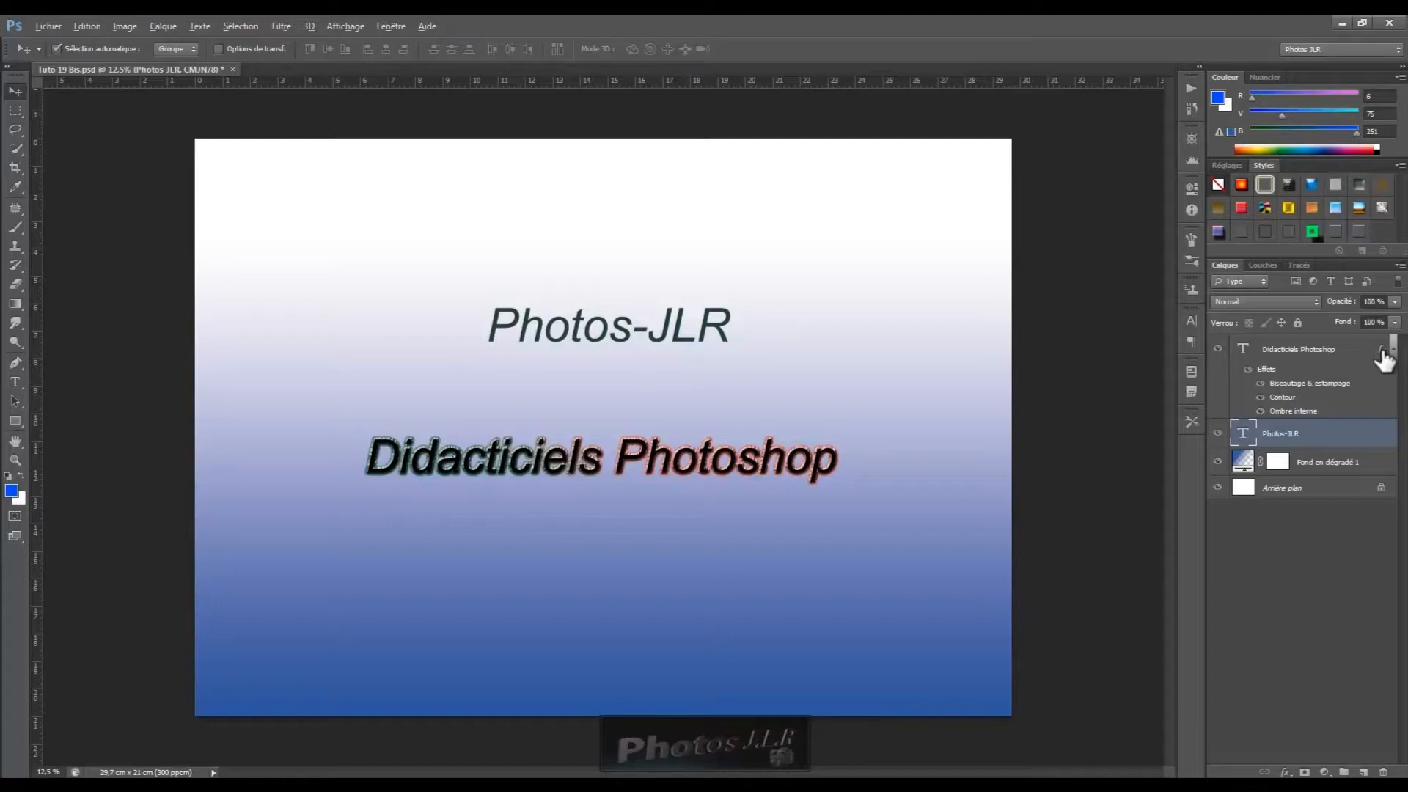
drag(1386, 354, 1386, 443)
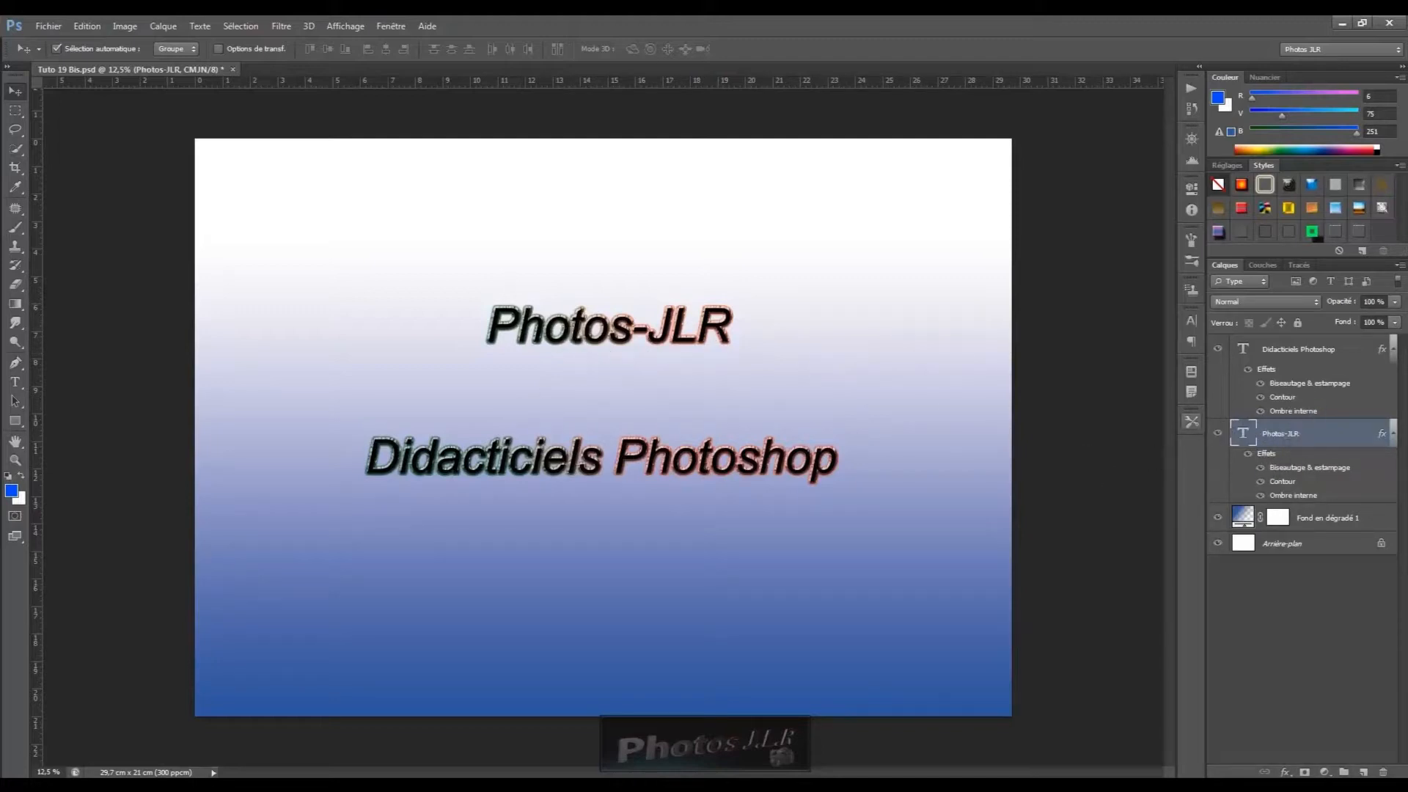
drag(1385, 440, 1383, 772)
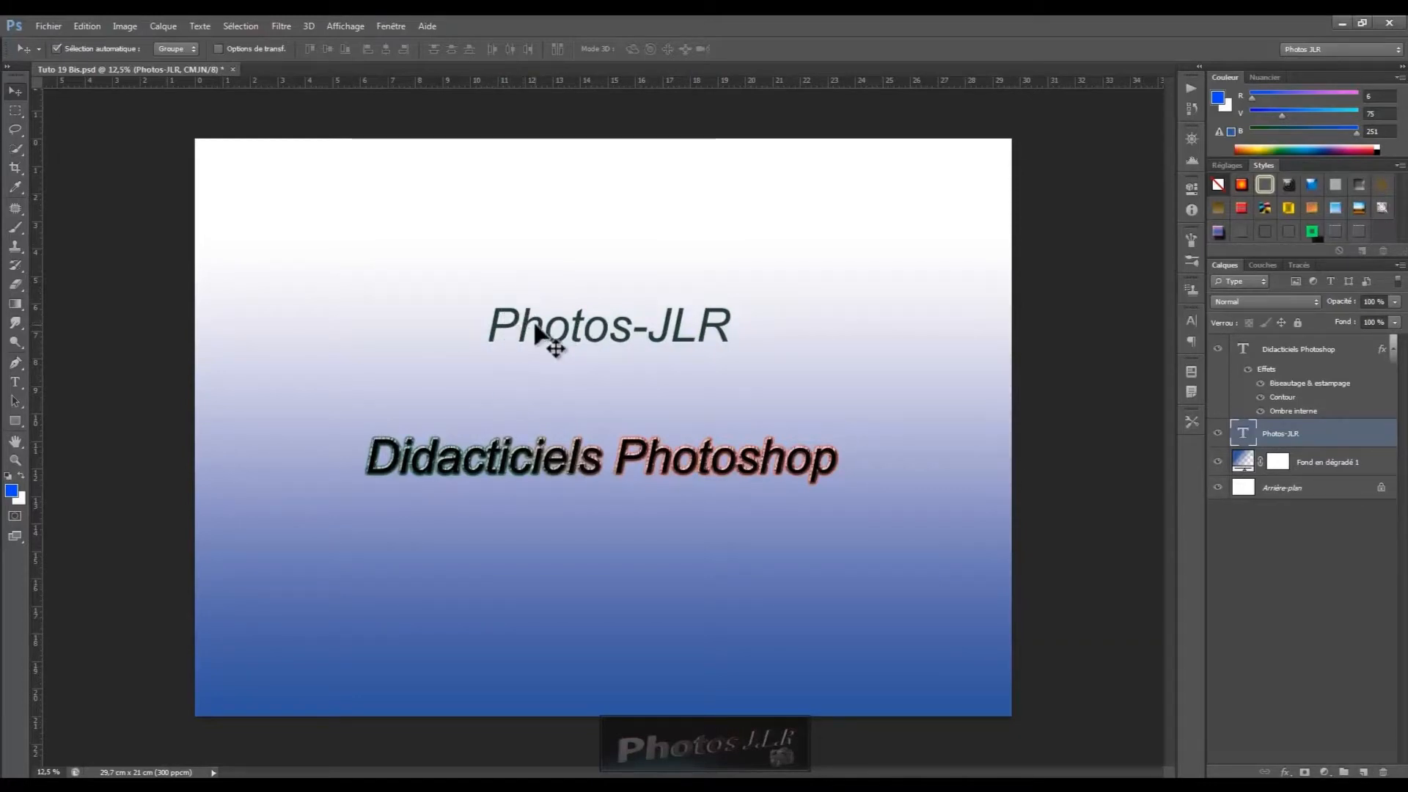
Step: Set the Photos-JLR text size to 60 pt and shift the text slightly to the left on the canvas
click(1321, 436)
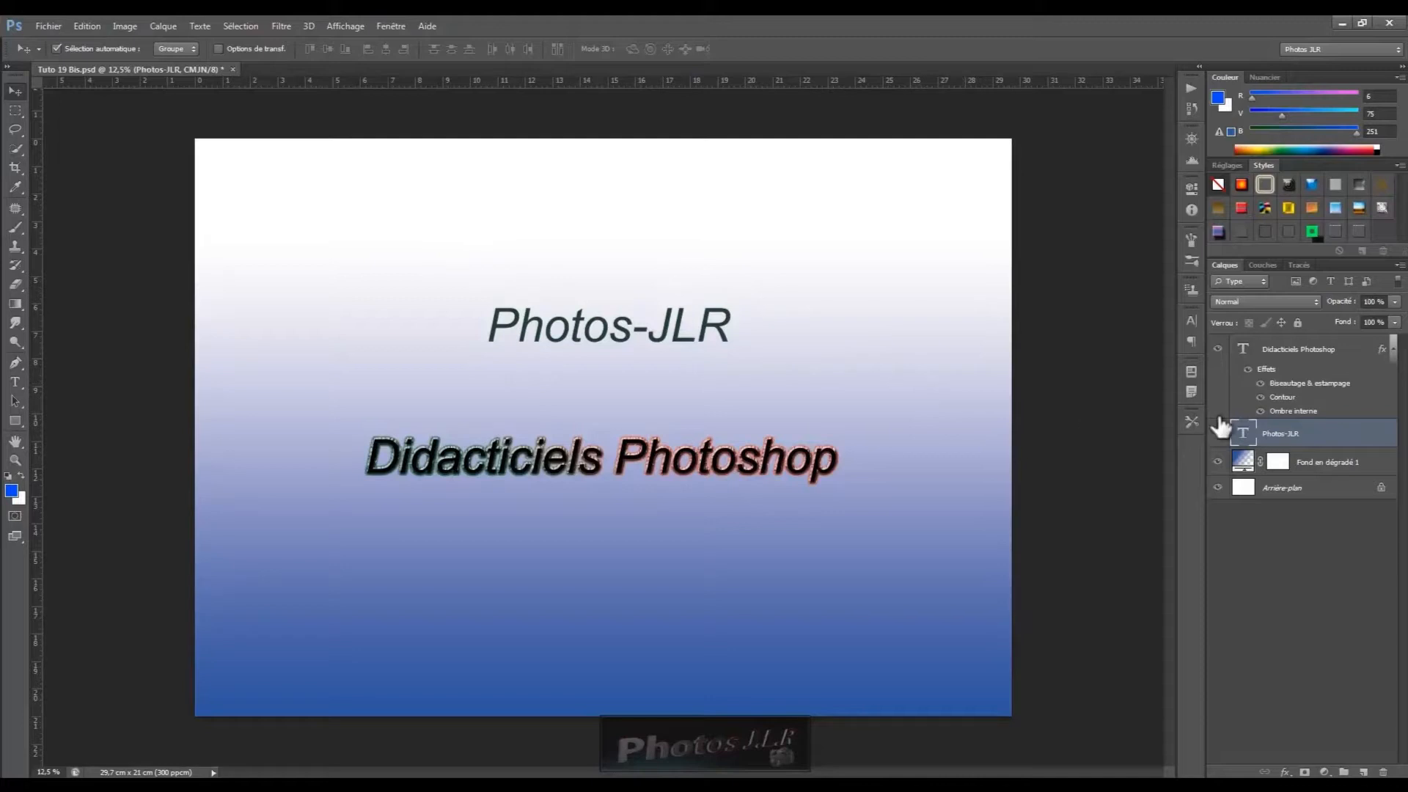
double_click(1243, 434)
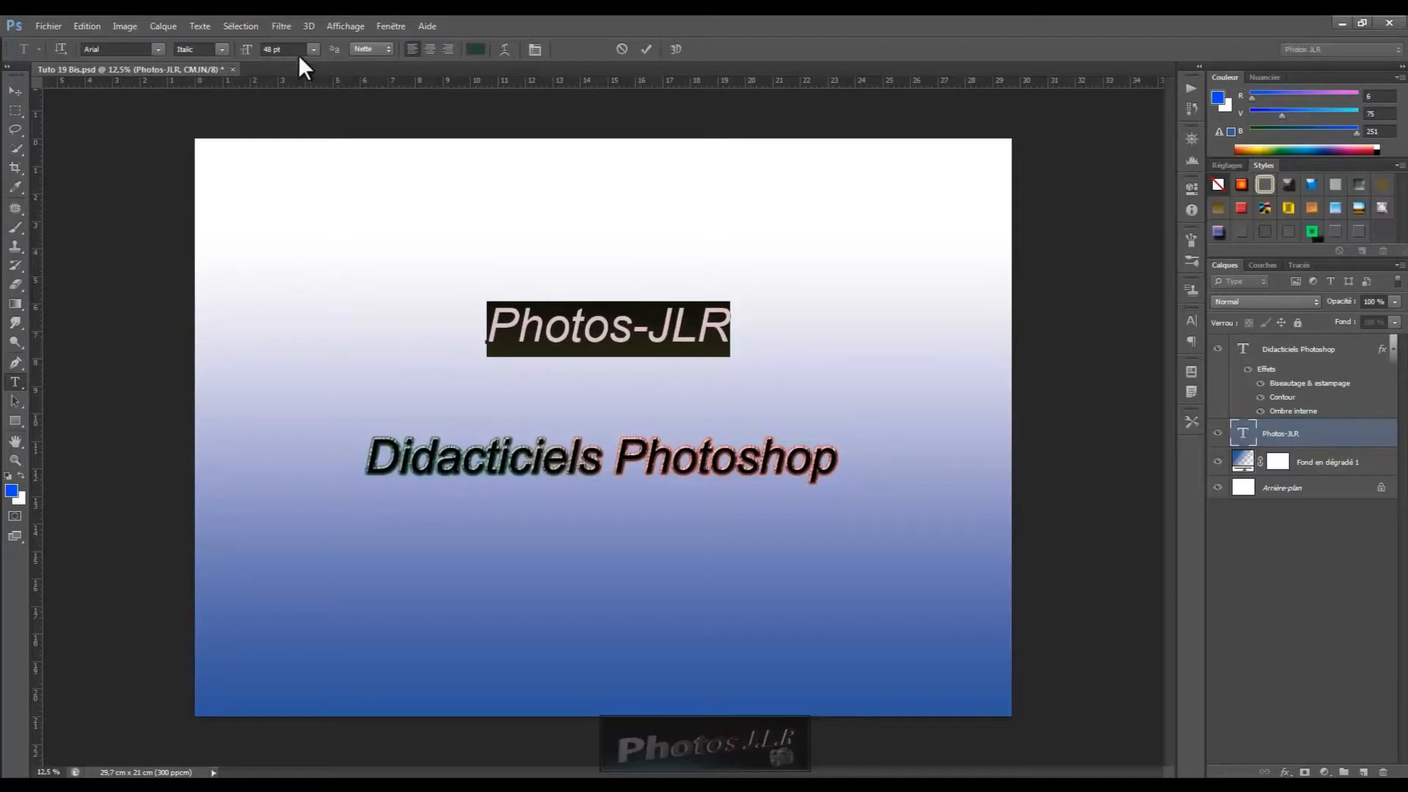
click(312, 50)
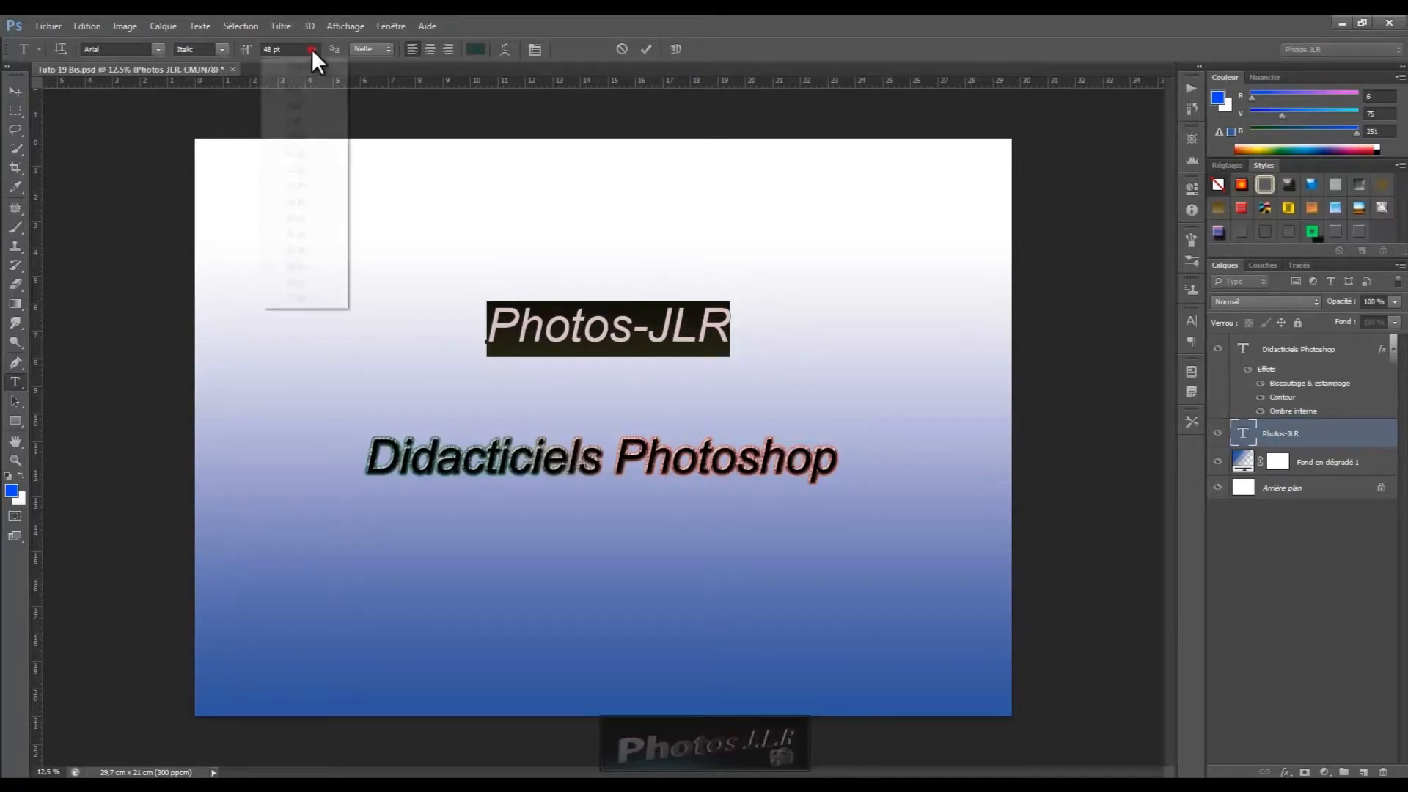
click(291, 282)
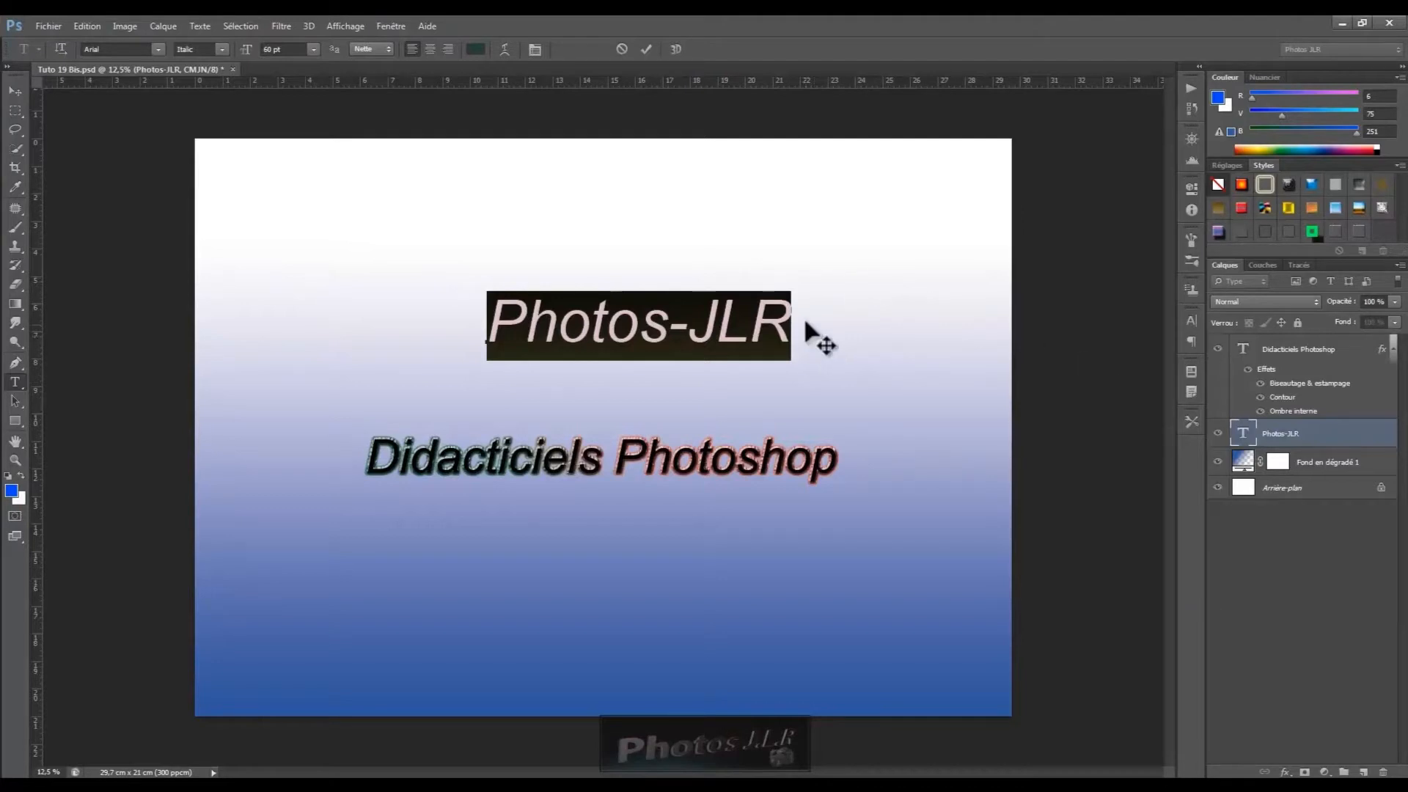
click(1342, 440)
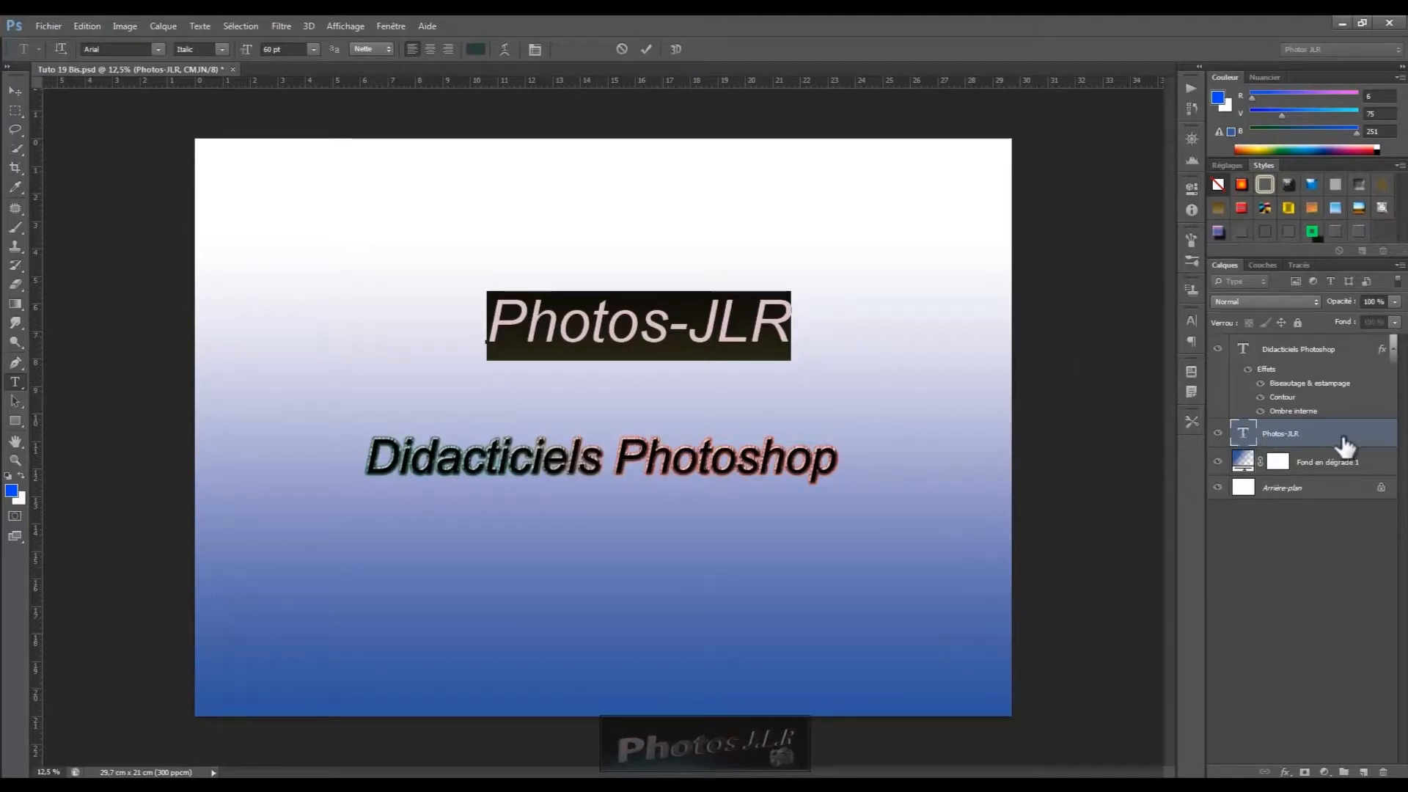
key(v)
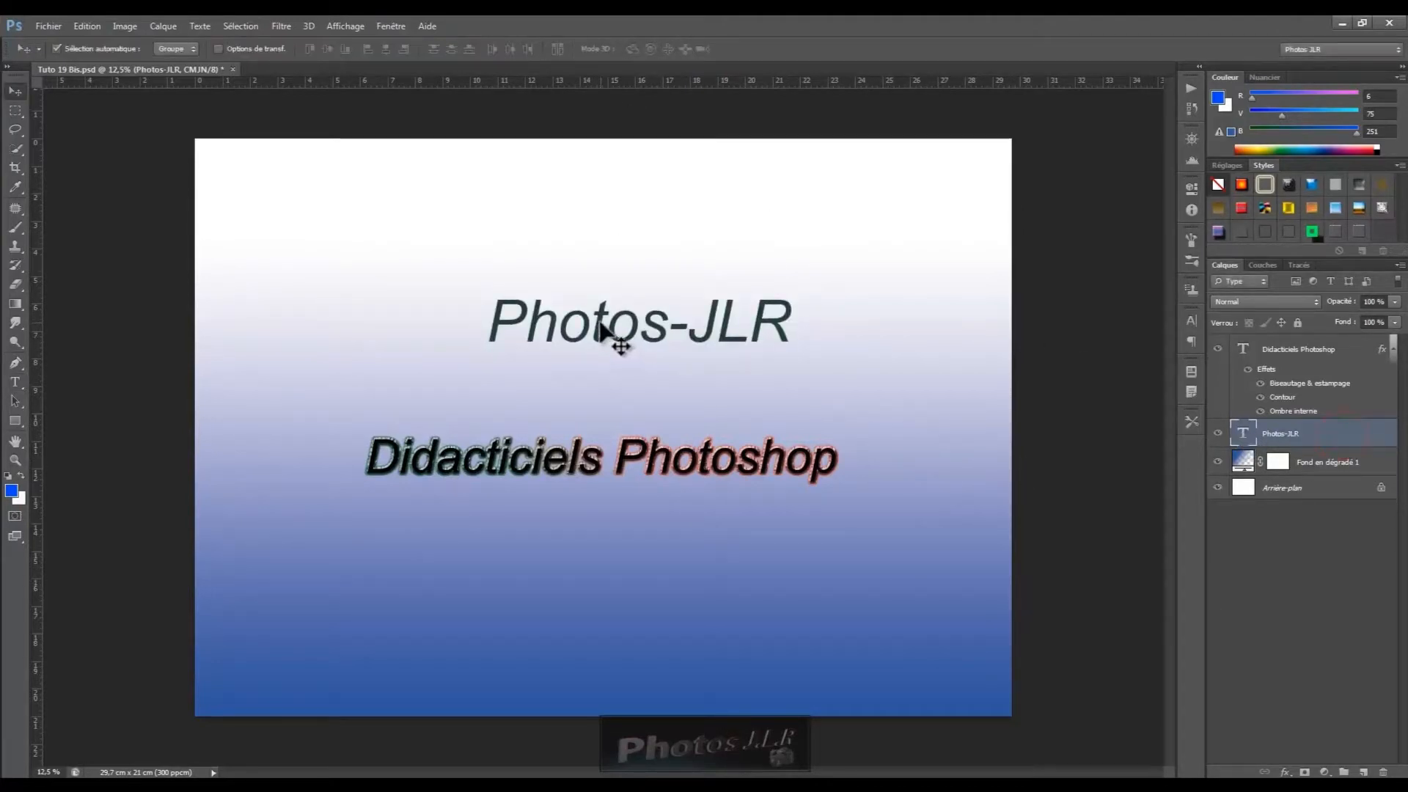
drag(603, 324, 581, 325)
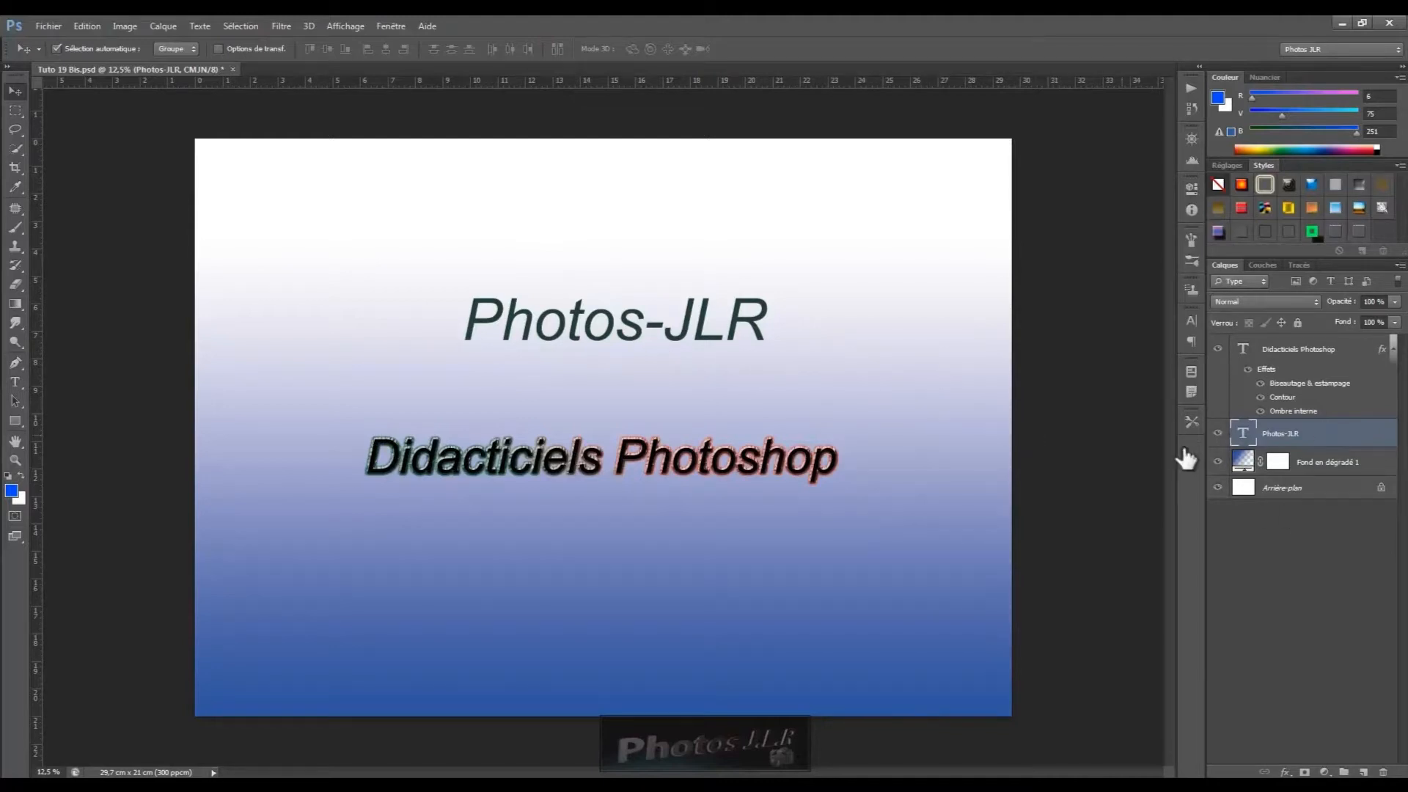
Step: Free-transform the Photos-JLR text to about 141% scale and centre it above the Didacticiels Photoshop text
click(1325, 440)
key(ctrl+t)
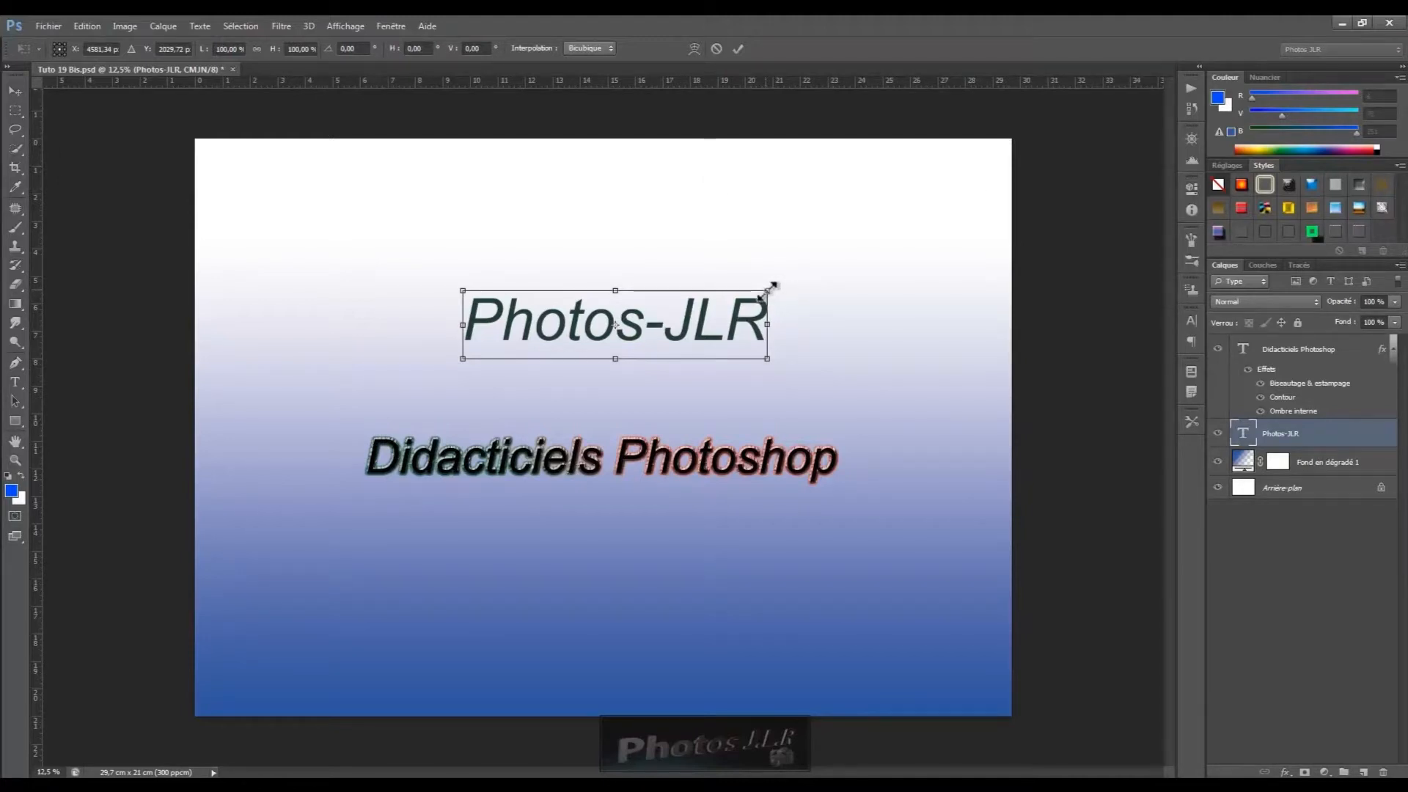
drag(767, 289, 844, 232)
drag(463, 359, 410, 393)
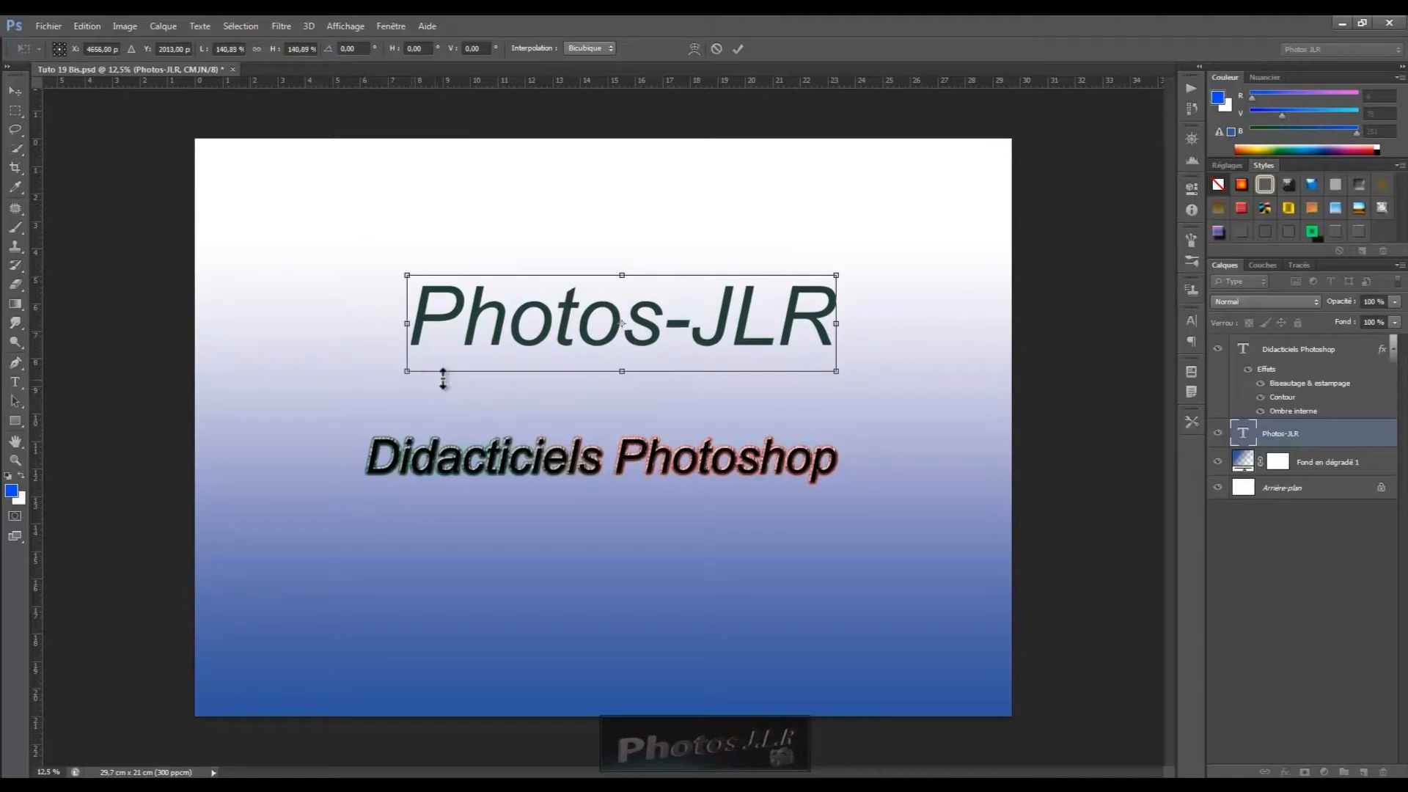
drag(631, 286, 612, 270)
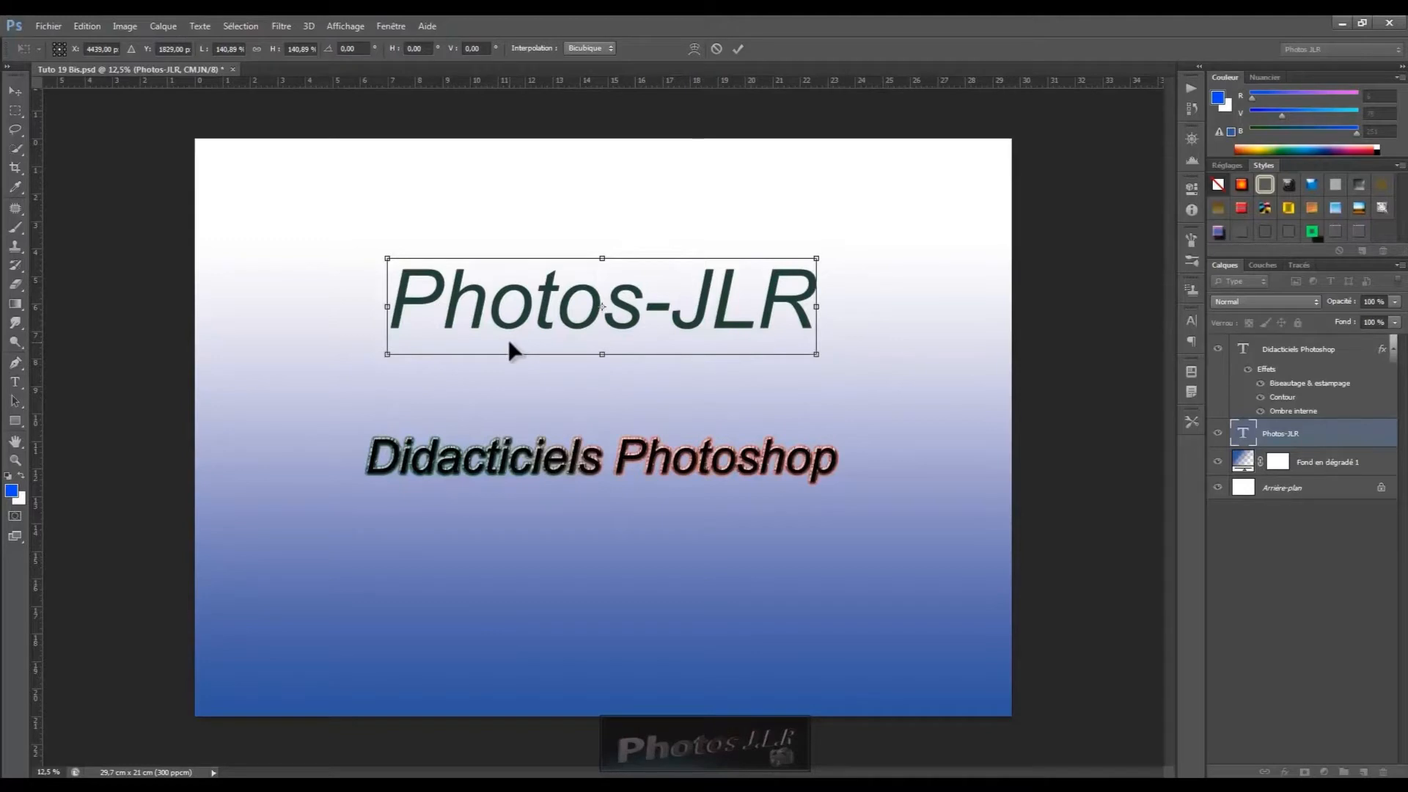
click(737, 50)
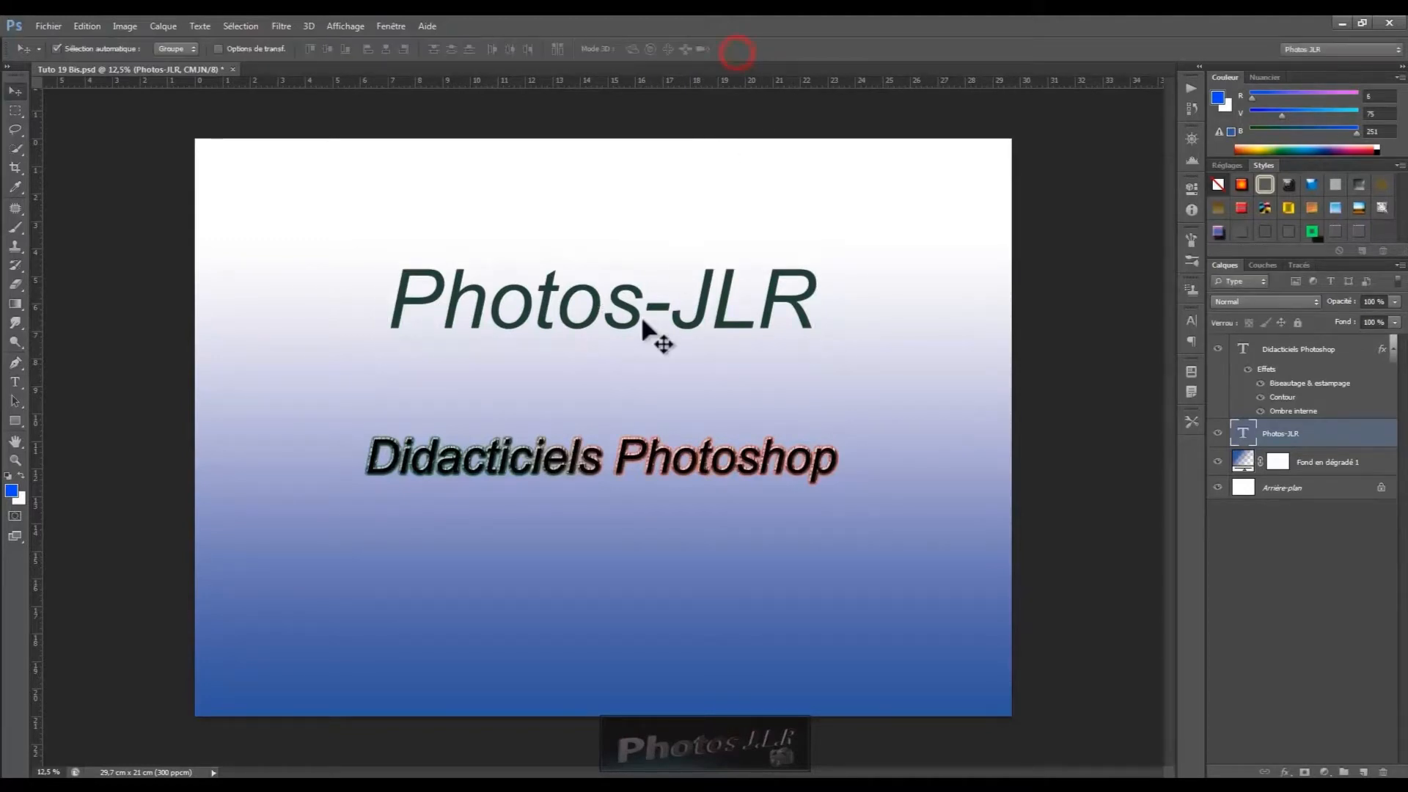
Step: Add a Lueur interne effect to the Photos-JLR layer with the Superposition blend mode
double_click(1329, 437)
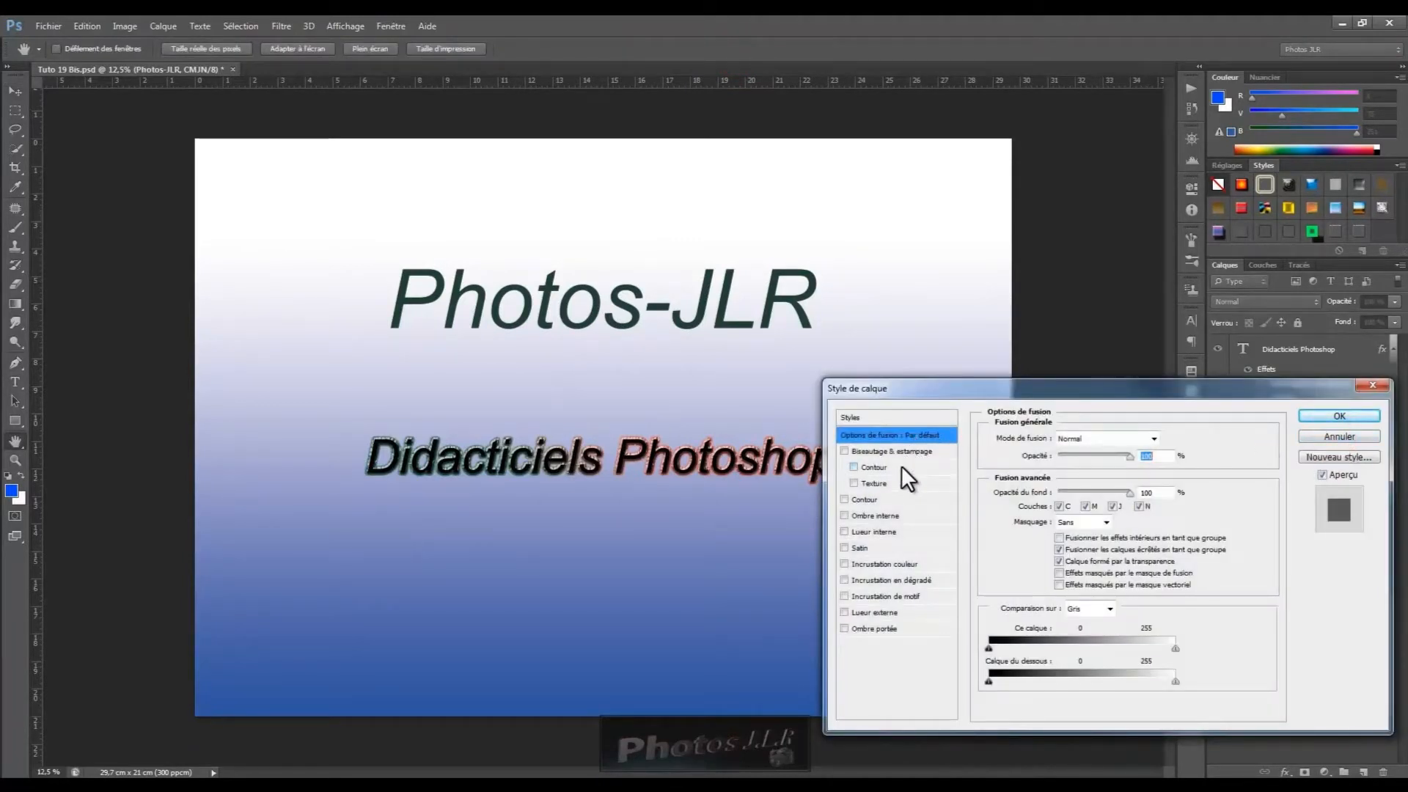
click(864, 531)
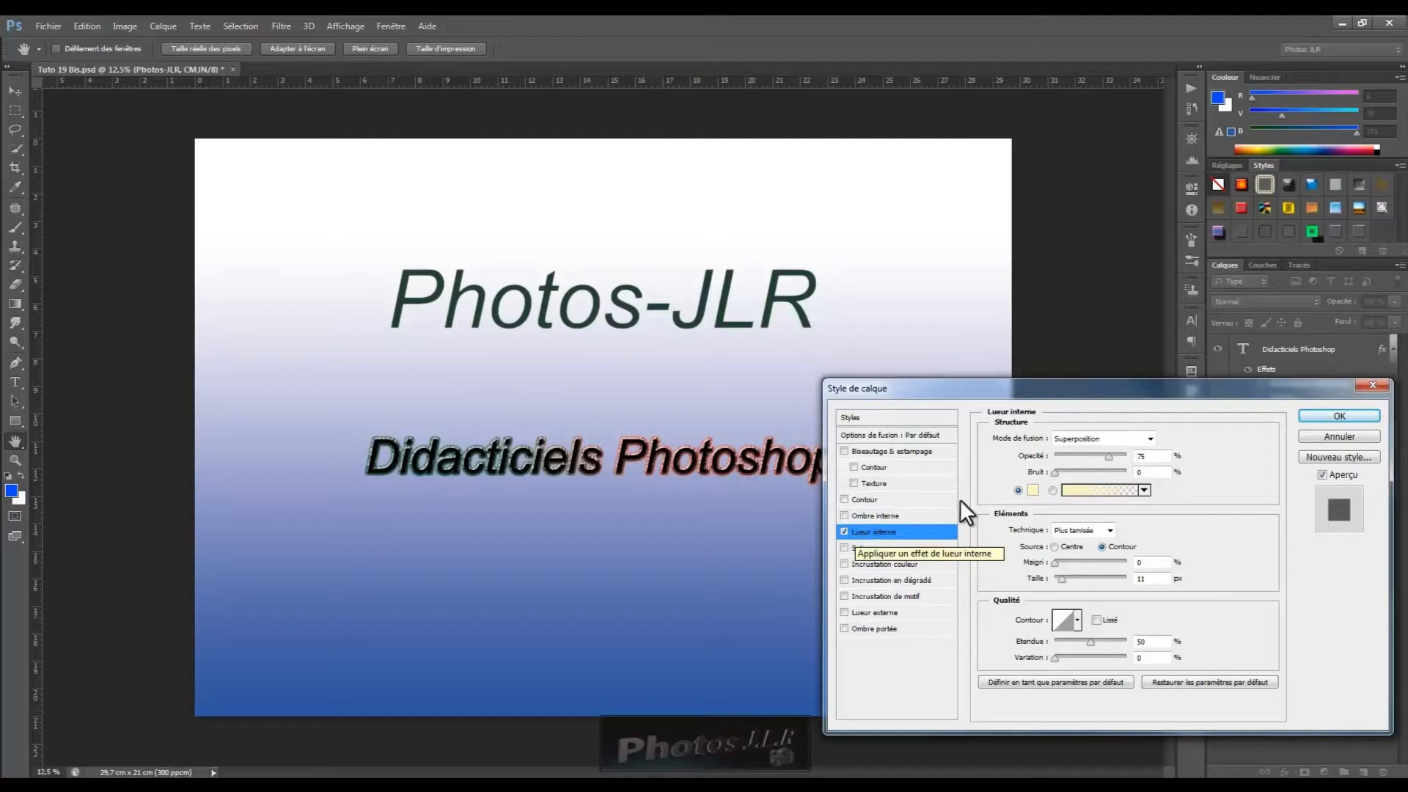
click(1149, 439)
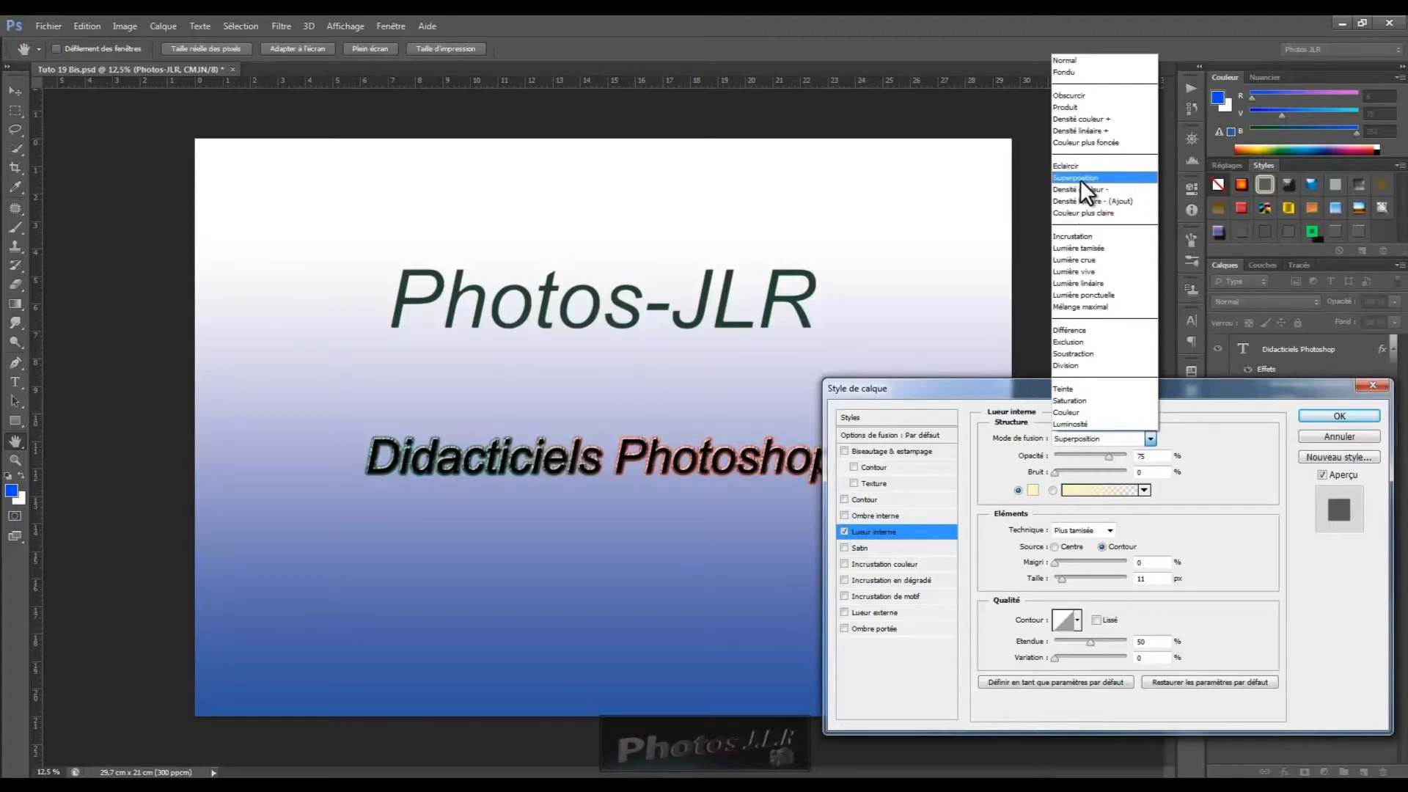
click(1080, 177)
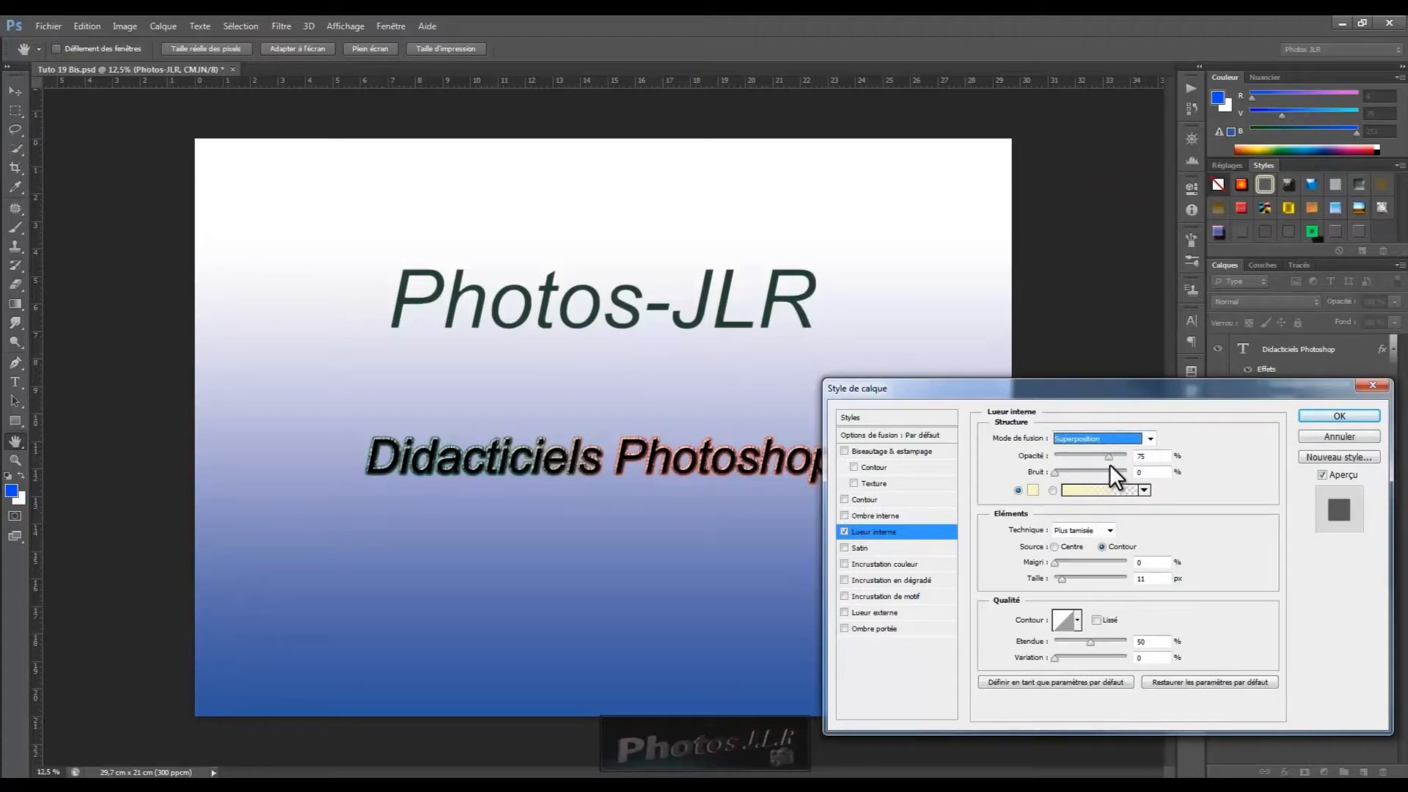
Step: Try the inner glow at 65% opacity and 81 px size with a slightly raised Maigri, and disable the effect
drag(1105, 456, 1101, 456)
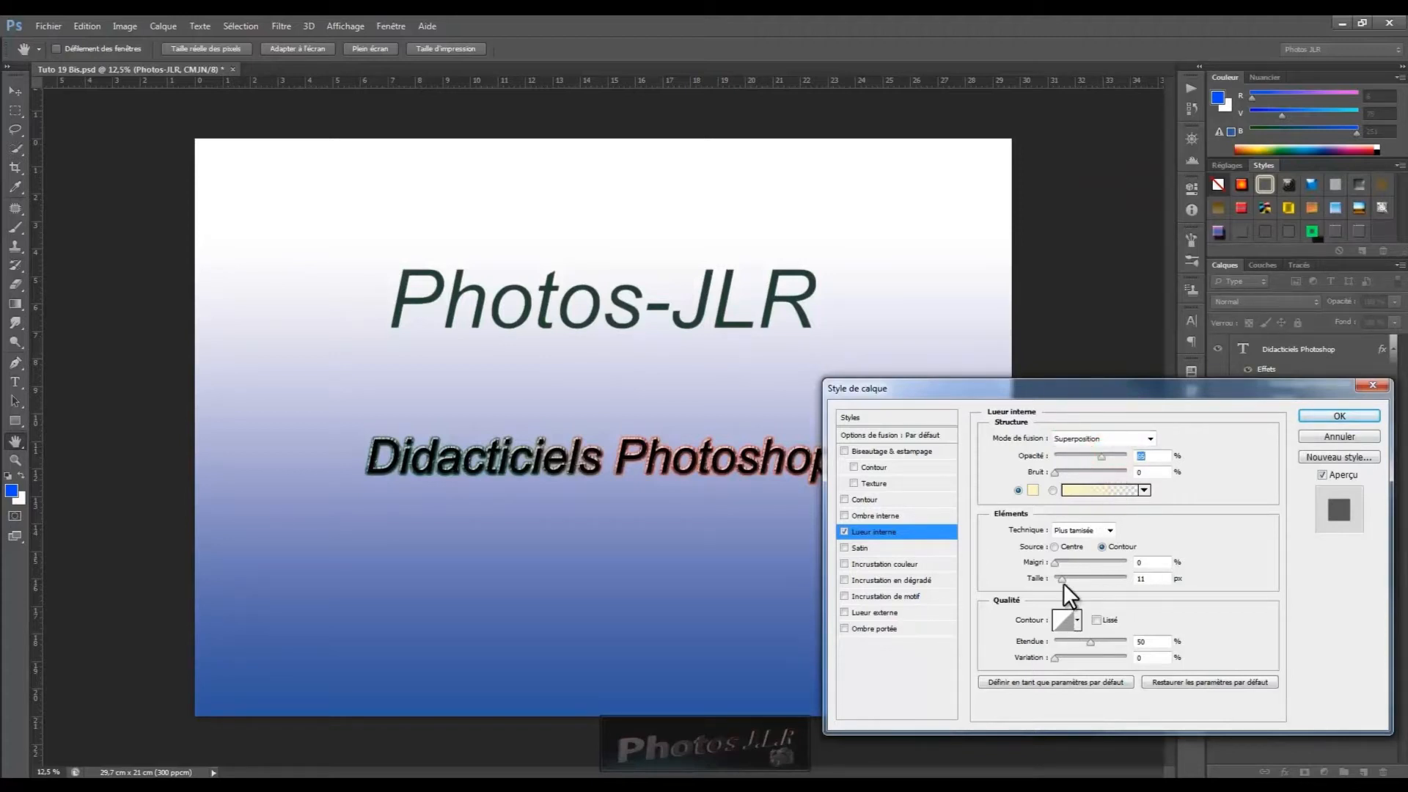
drag(1062, 578, 1081, 575)
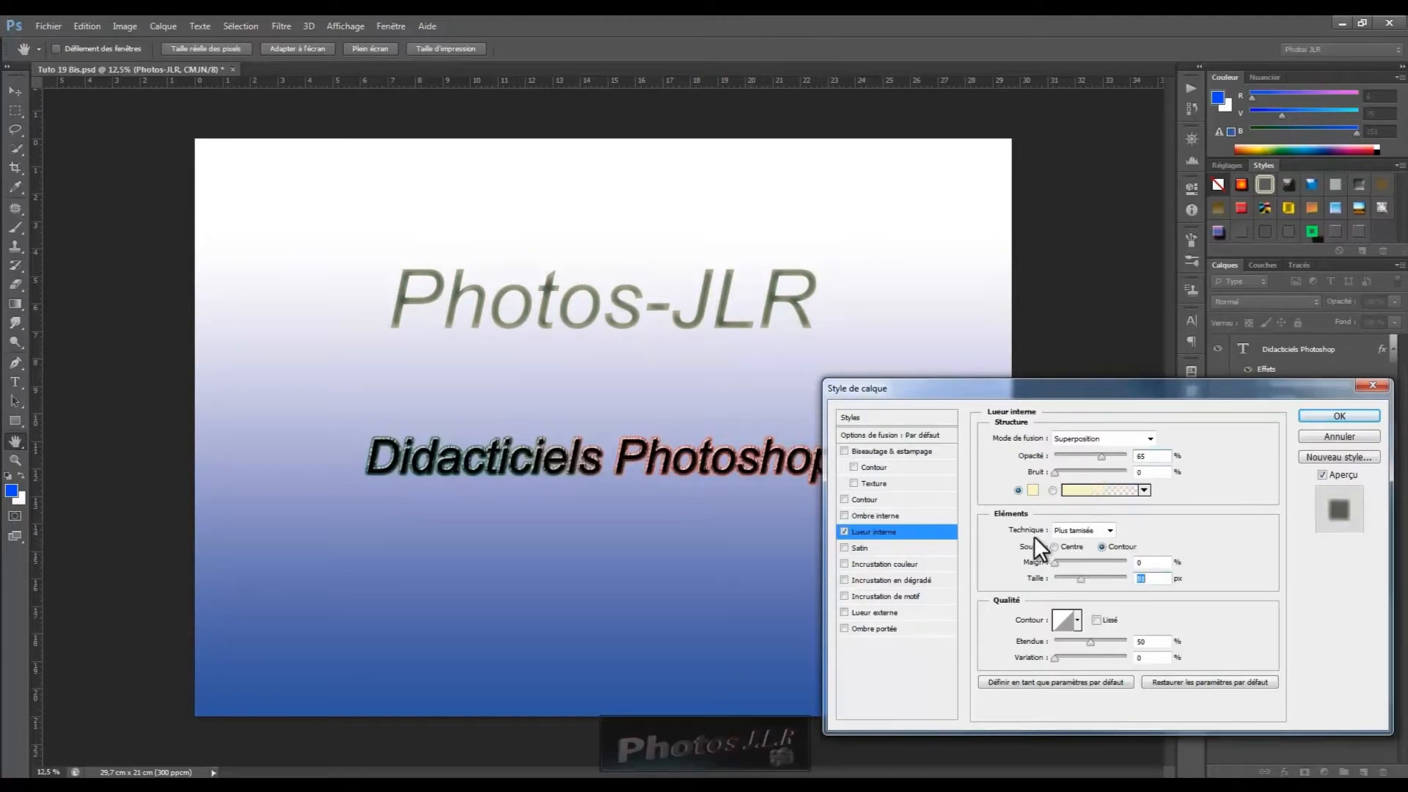
click(1110, 531)
mouse_move(1054, 562)
mouse_down()
mouse_move(1094, 561)
mouse_move(1049, 562)
mouse_move(1089, 561)
mouse_move(1067, 560)
mouse_up()
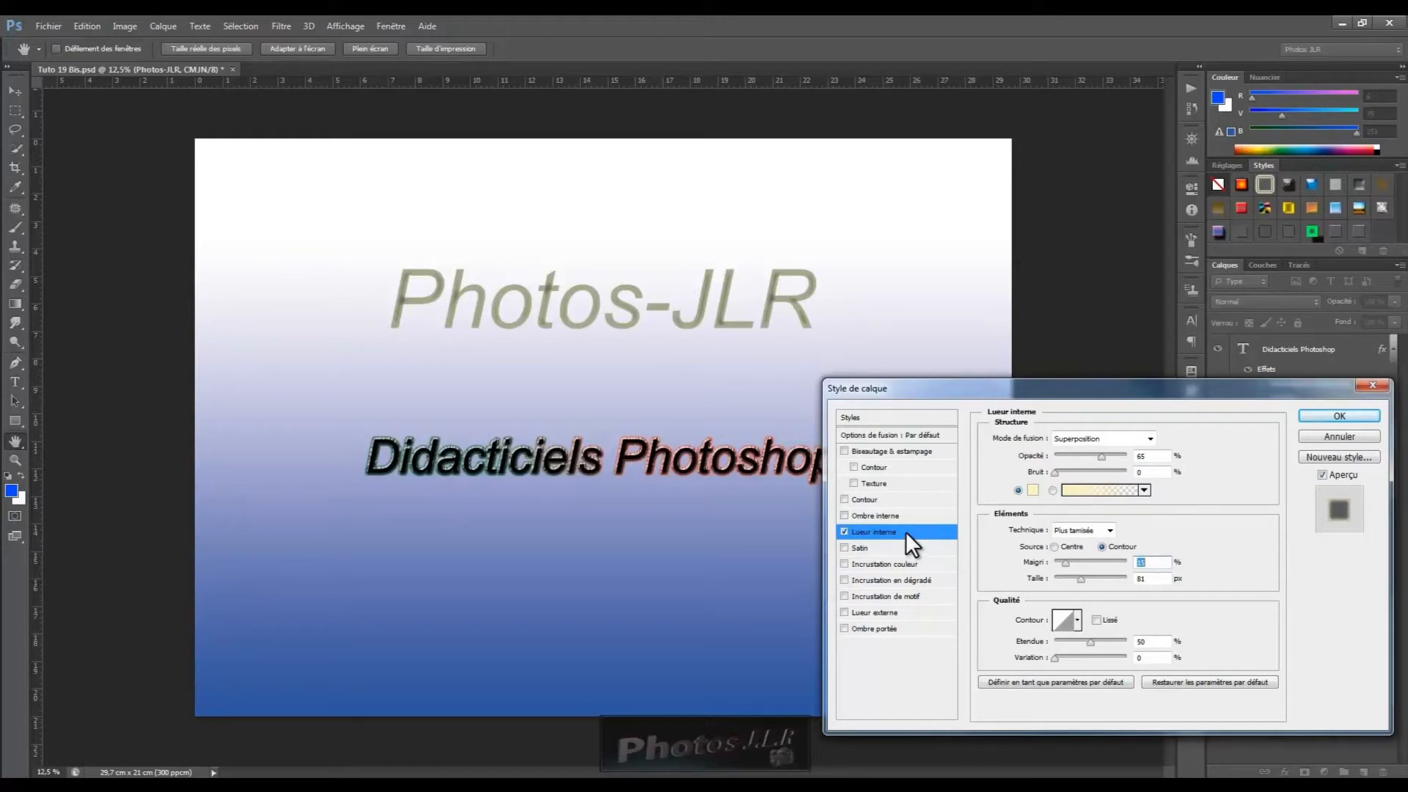
click(844, 531)
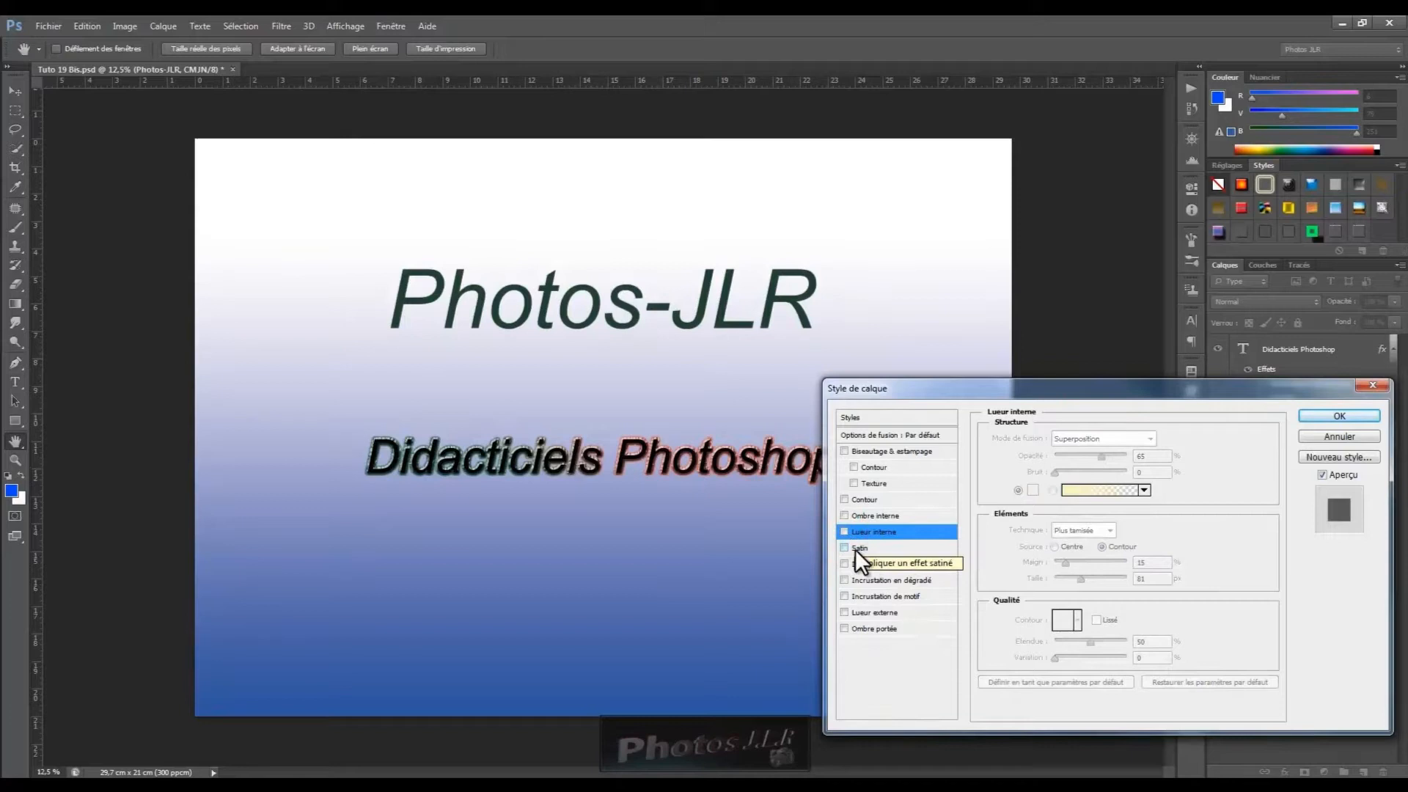
Step: Try a Satin effect on the Photos-JLR text in Produit mode with 47% opacity and a 107° angle, and disable it
click(865, 547)
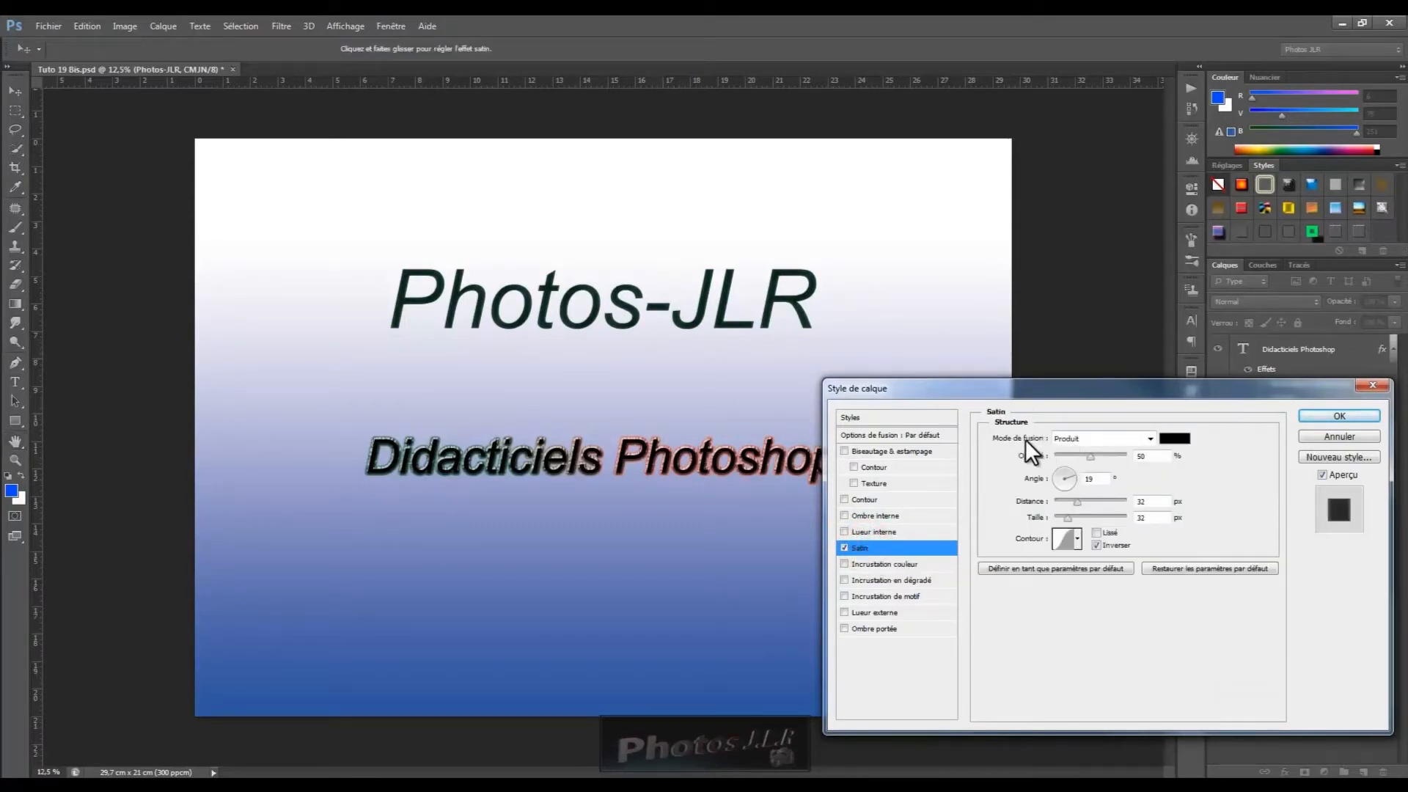
click(1150, 439)
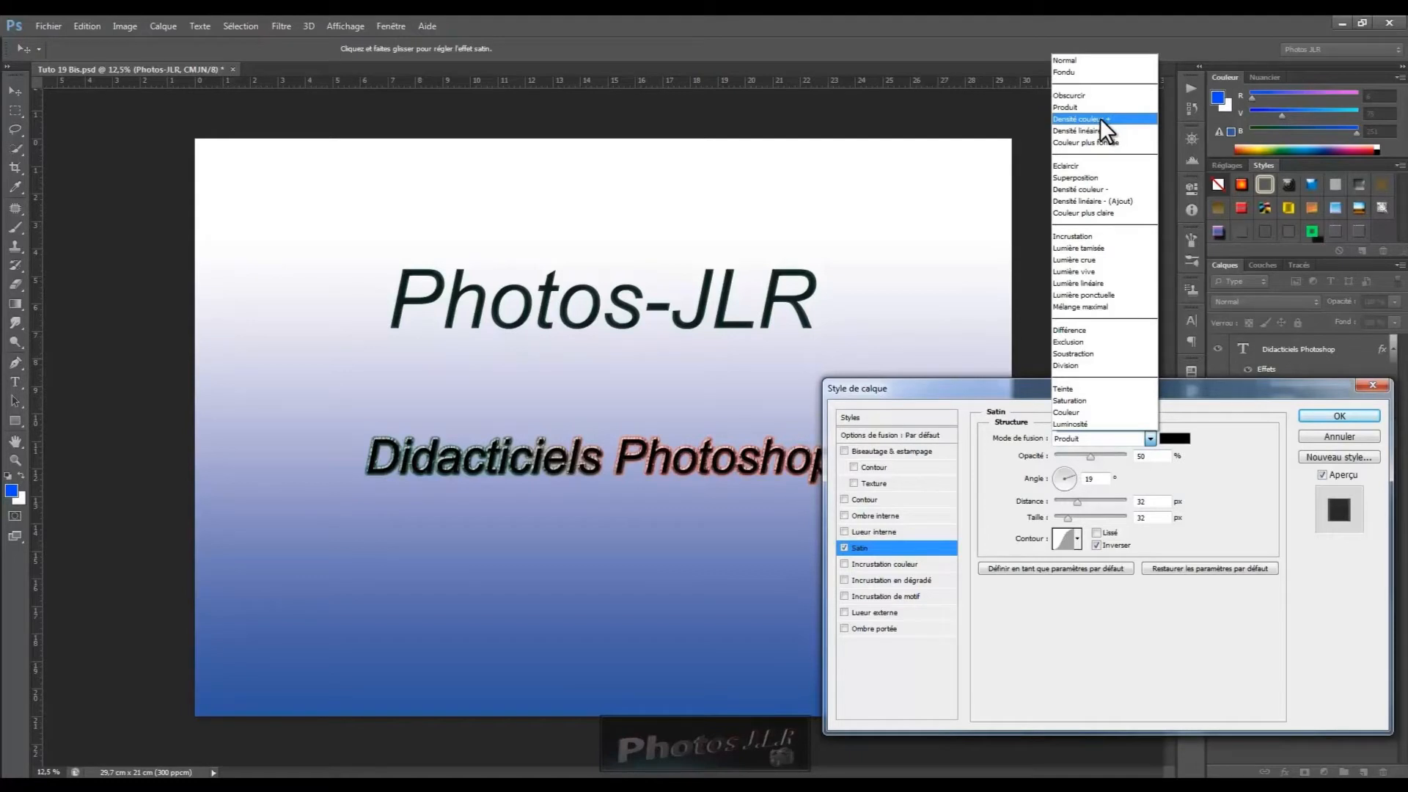
click(1189, 478)
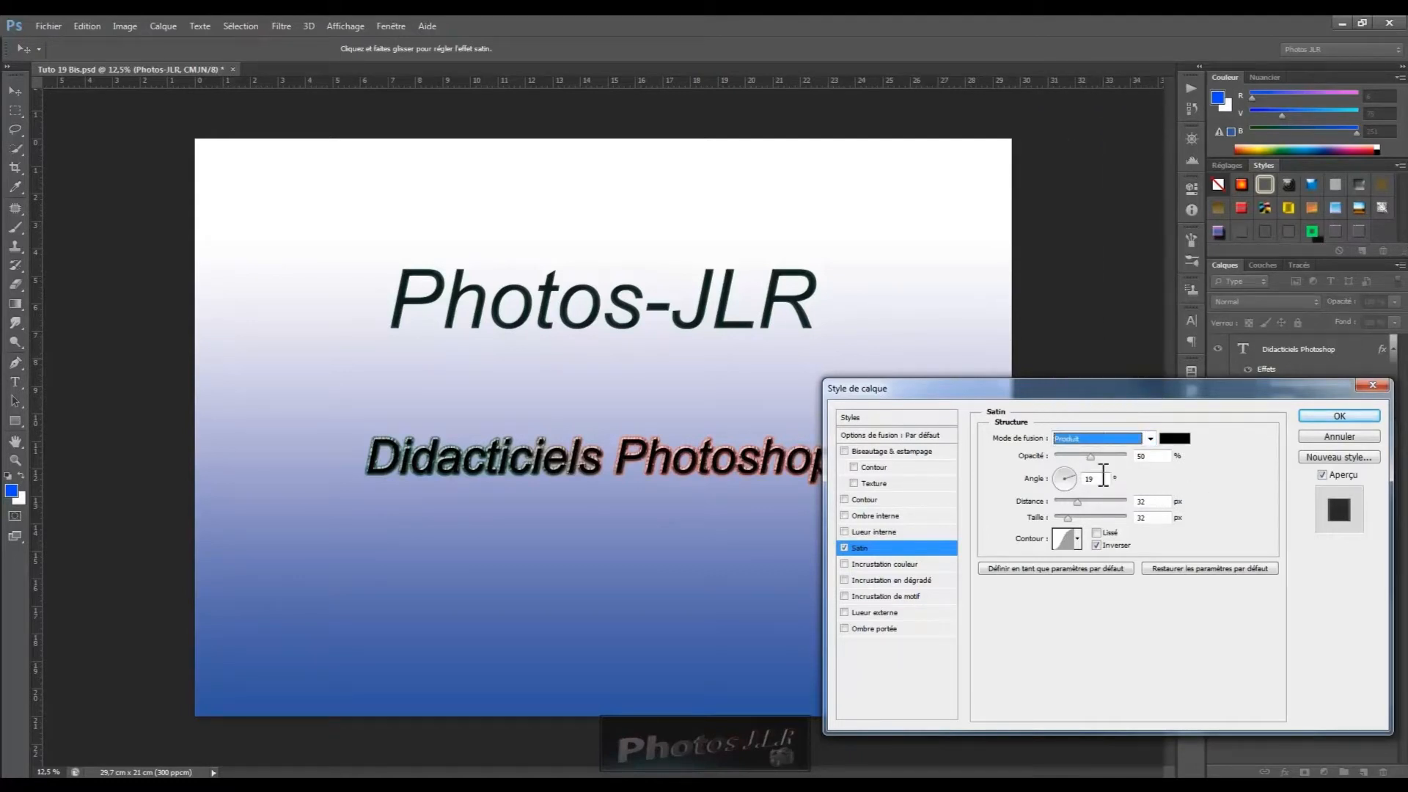
drag(1089, 458, 1062, 492)
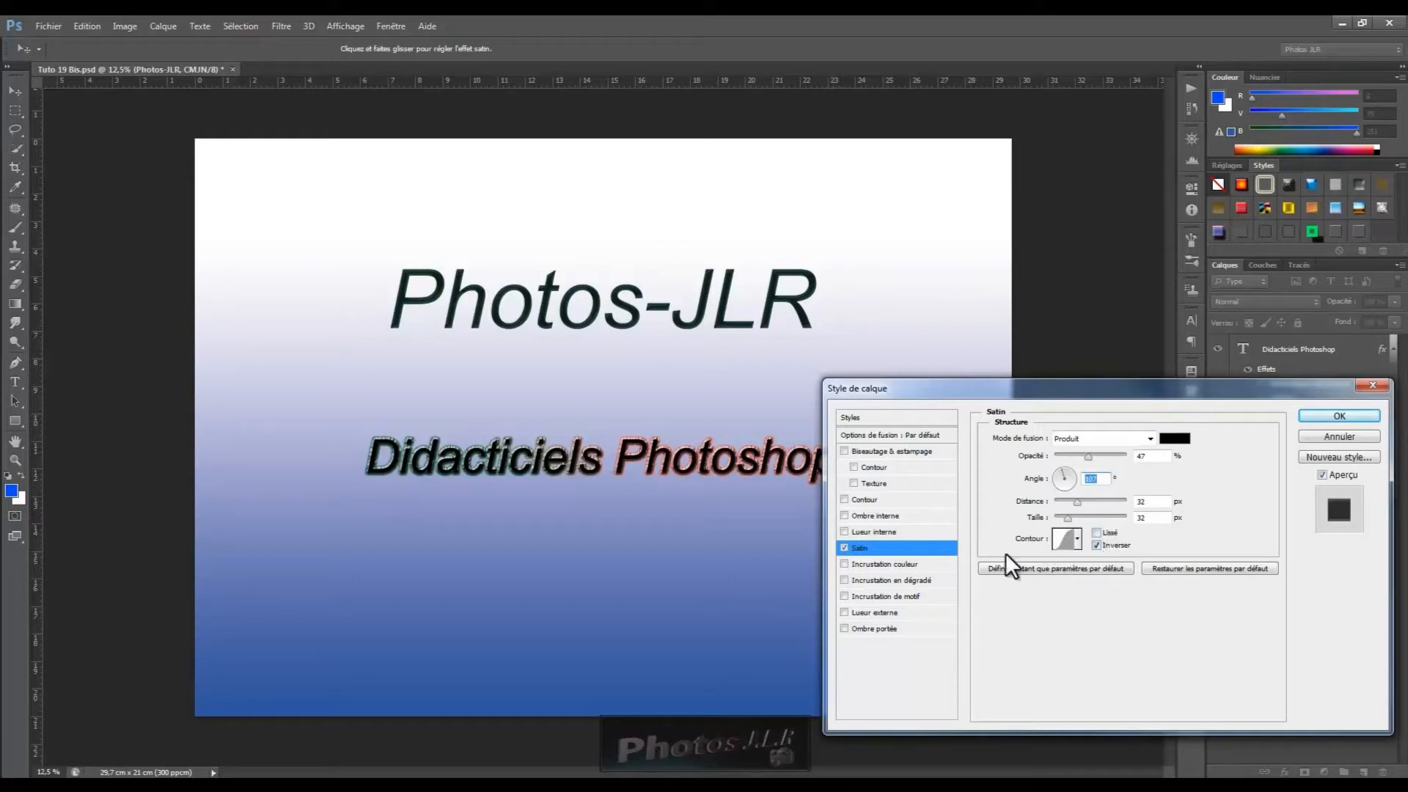
click(844, 547)
Step: Try an Incrustation couleur effect on the Photos-JLR text in green #36c32f, and disable it
click(870, 562)
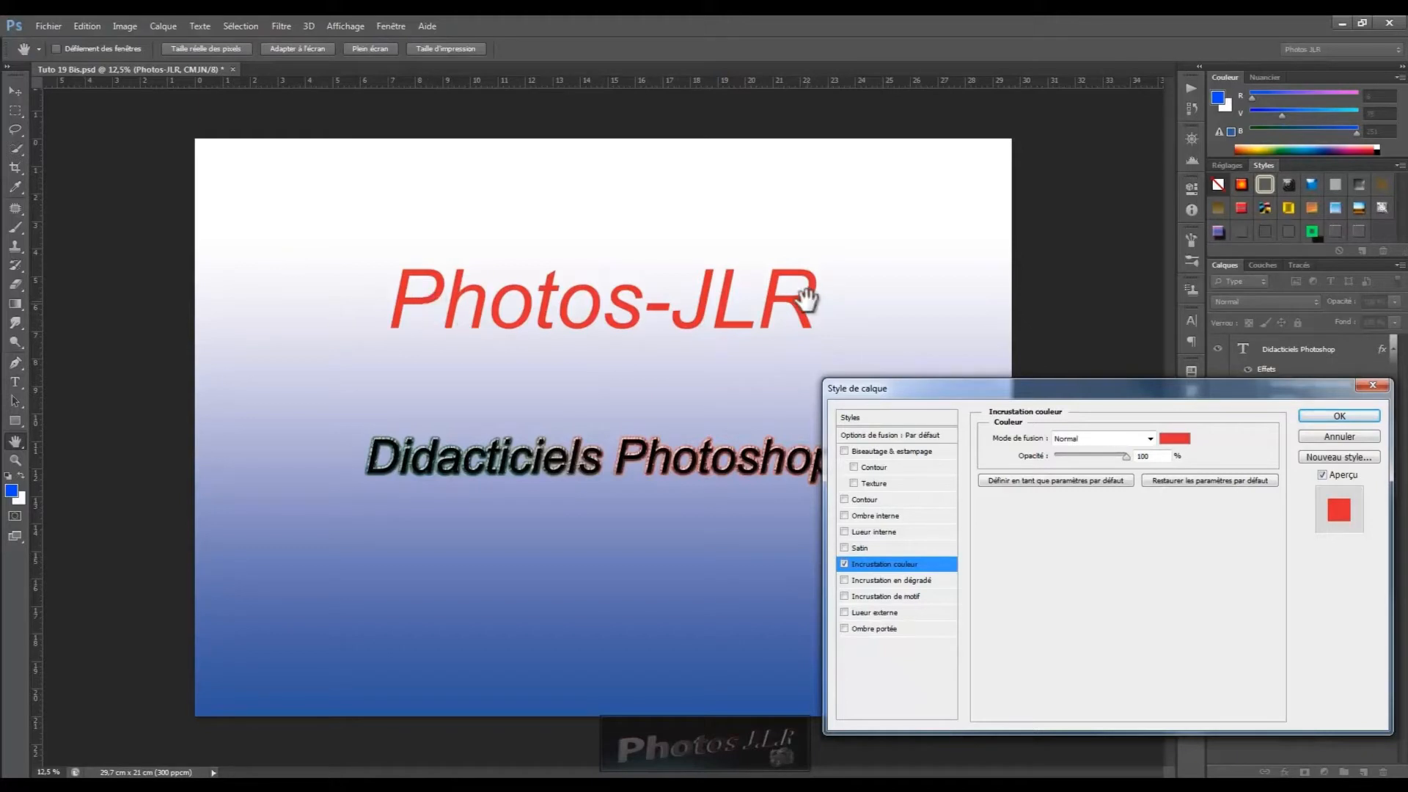
click(1175, 439)
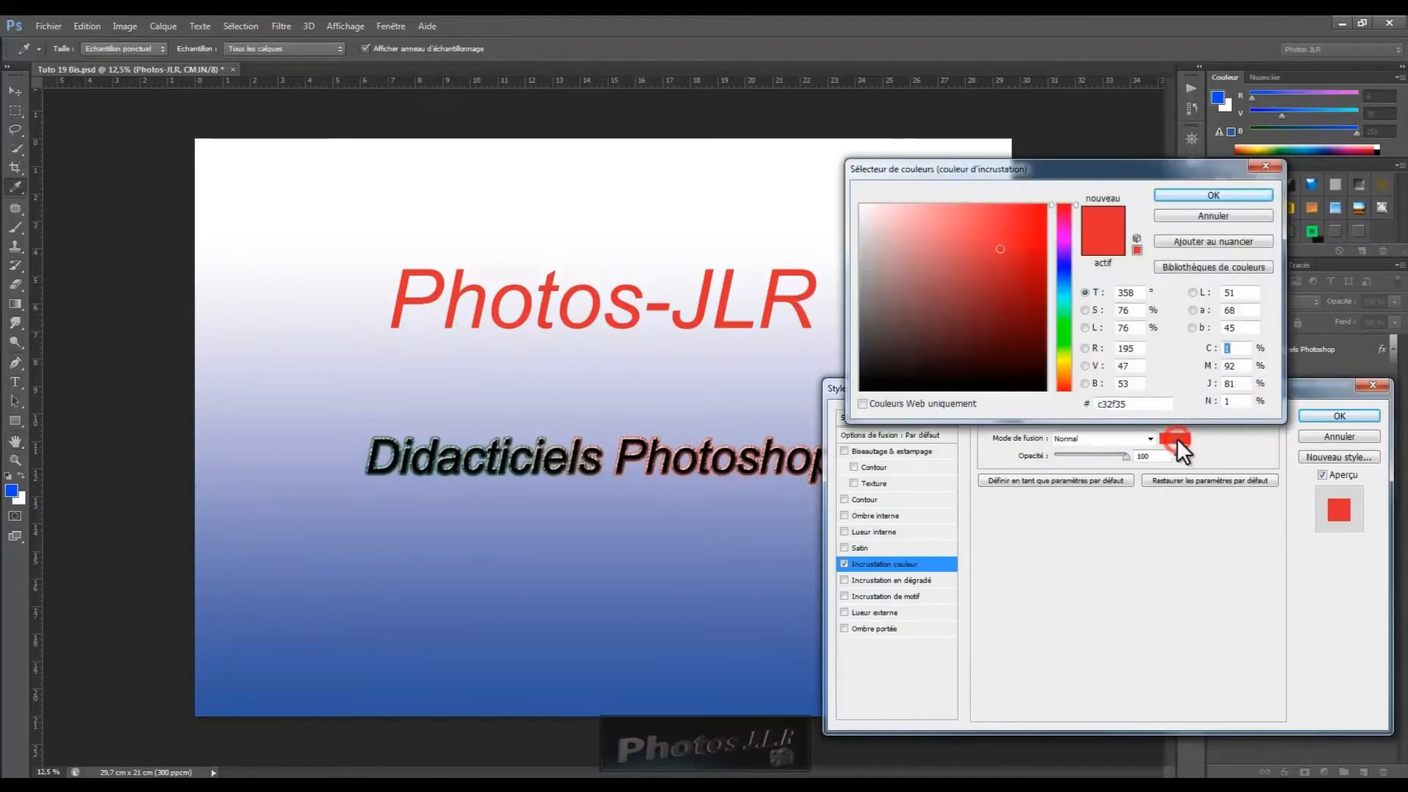
click(1064, 329)
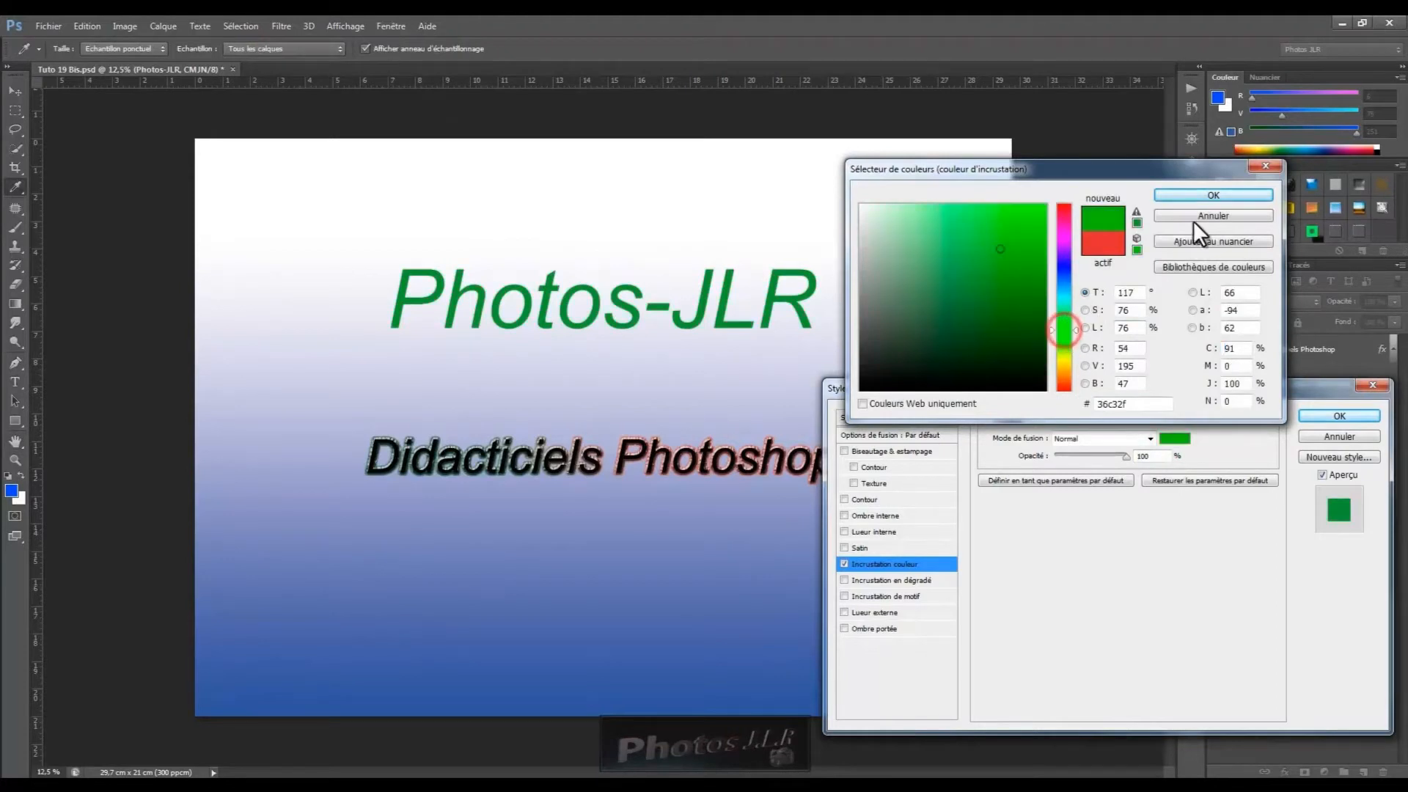
click(1243, 193)
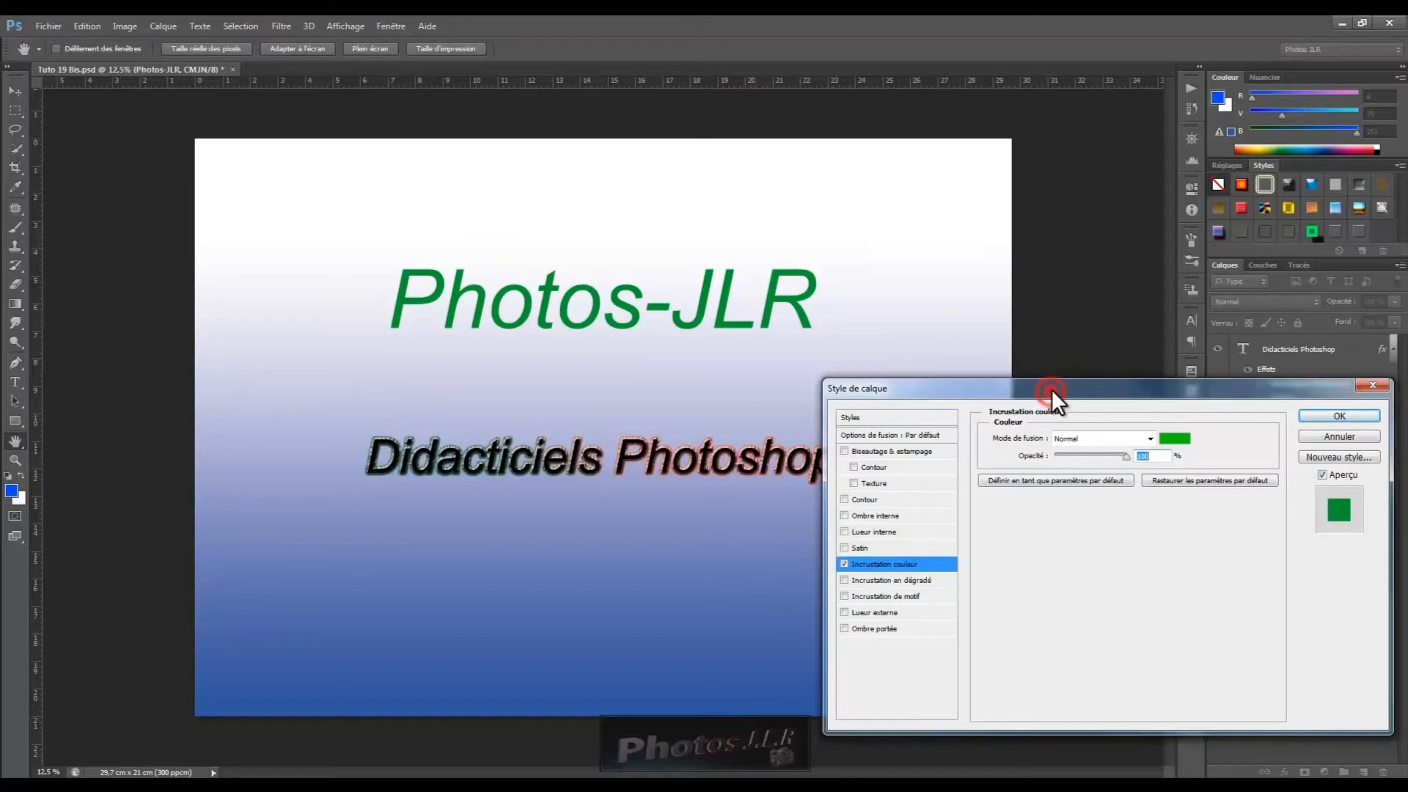
drag(1066, 387, 1063, 394)
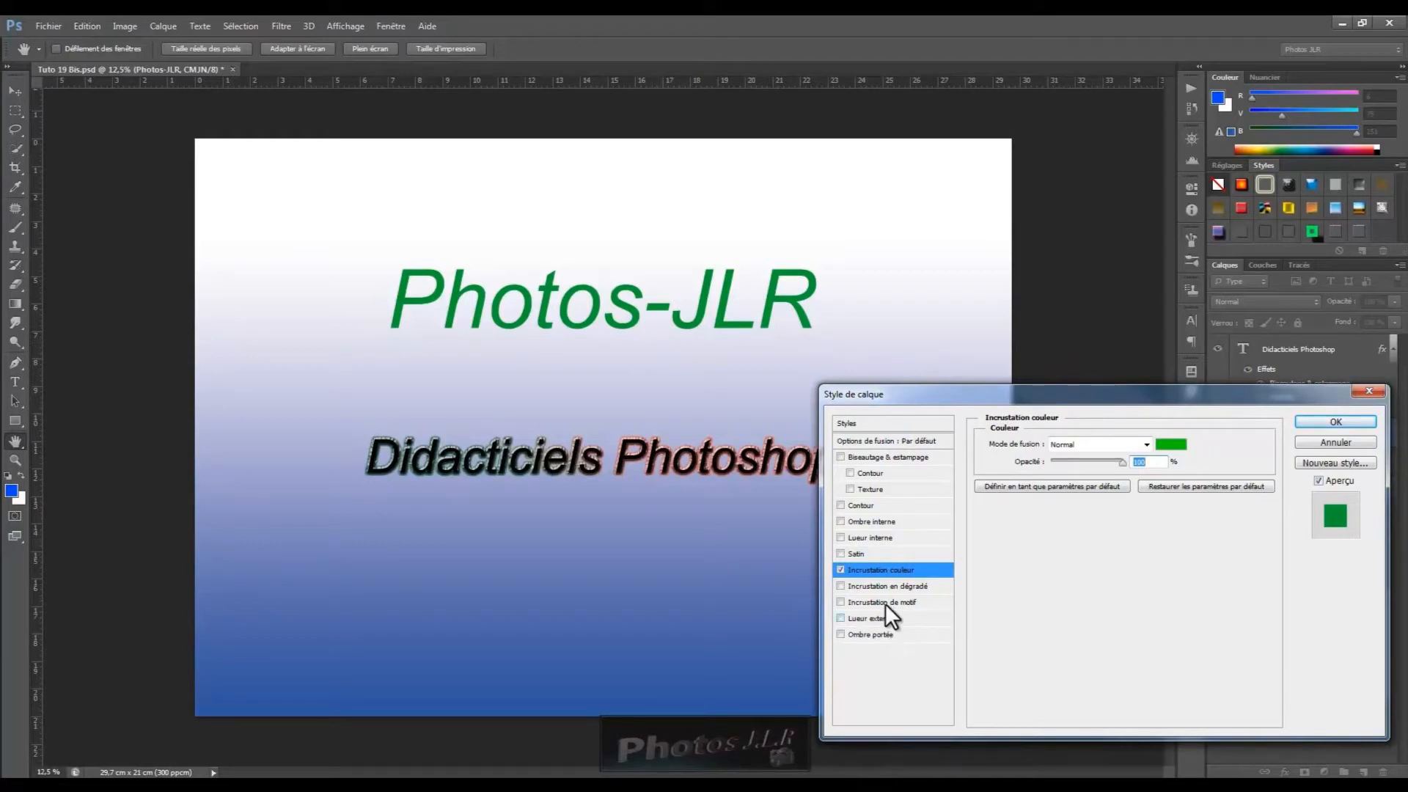
click(839, 569)
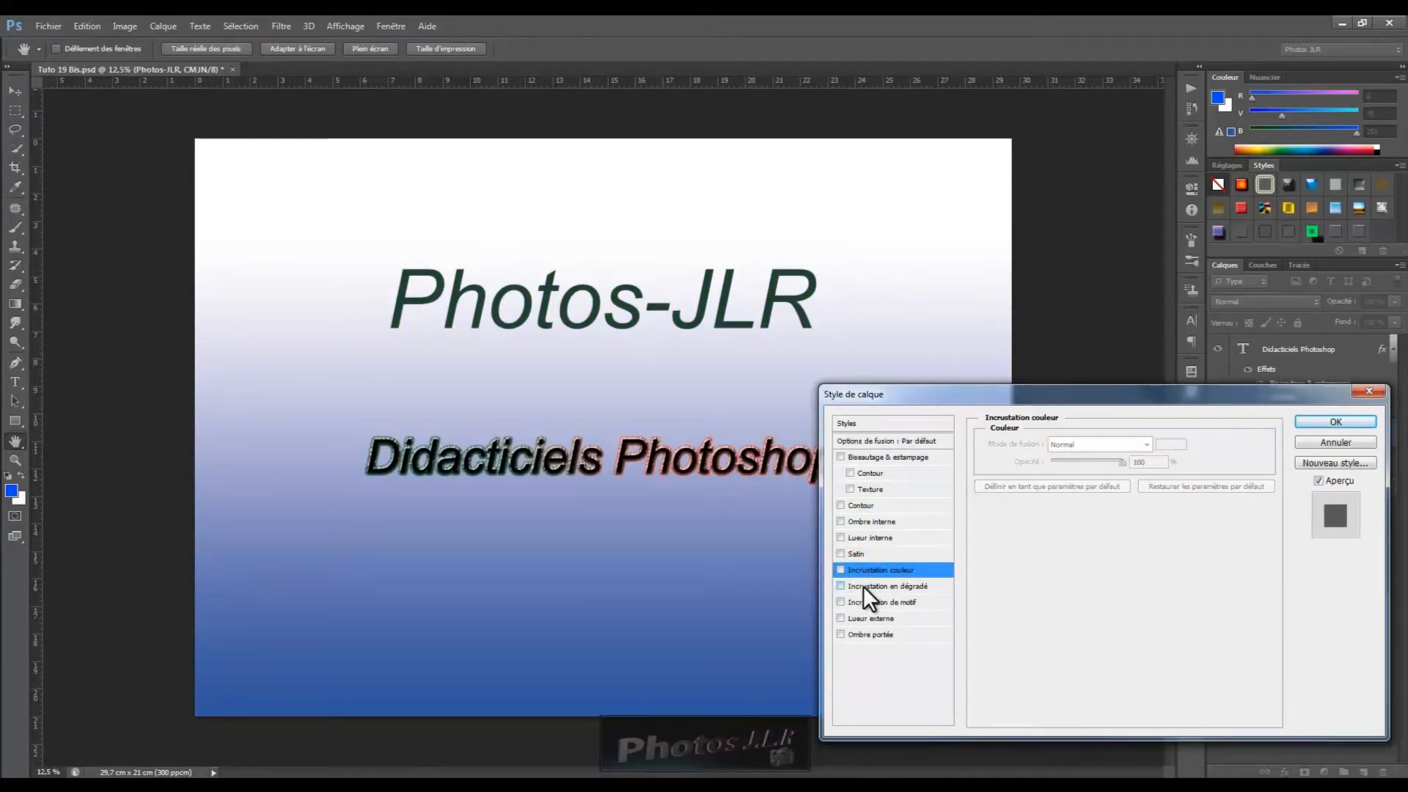
Step: Try an Incrustation en dégradé effect on the Photos-JLR text in Incrustation and Teinte modes with the Linéaire style, and disable it
click(863, 587)
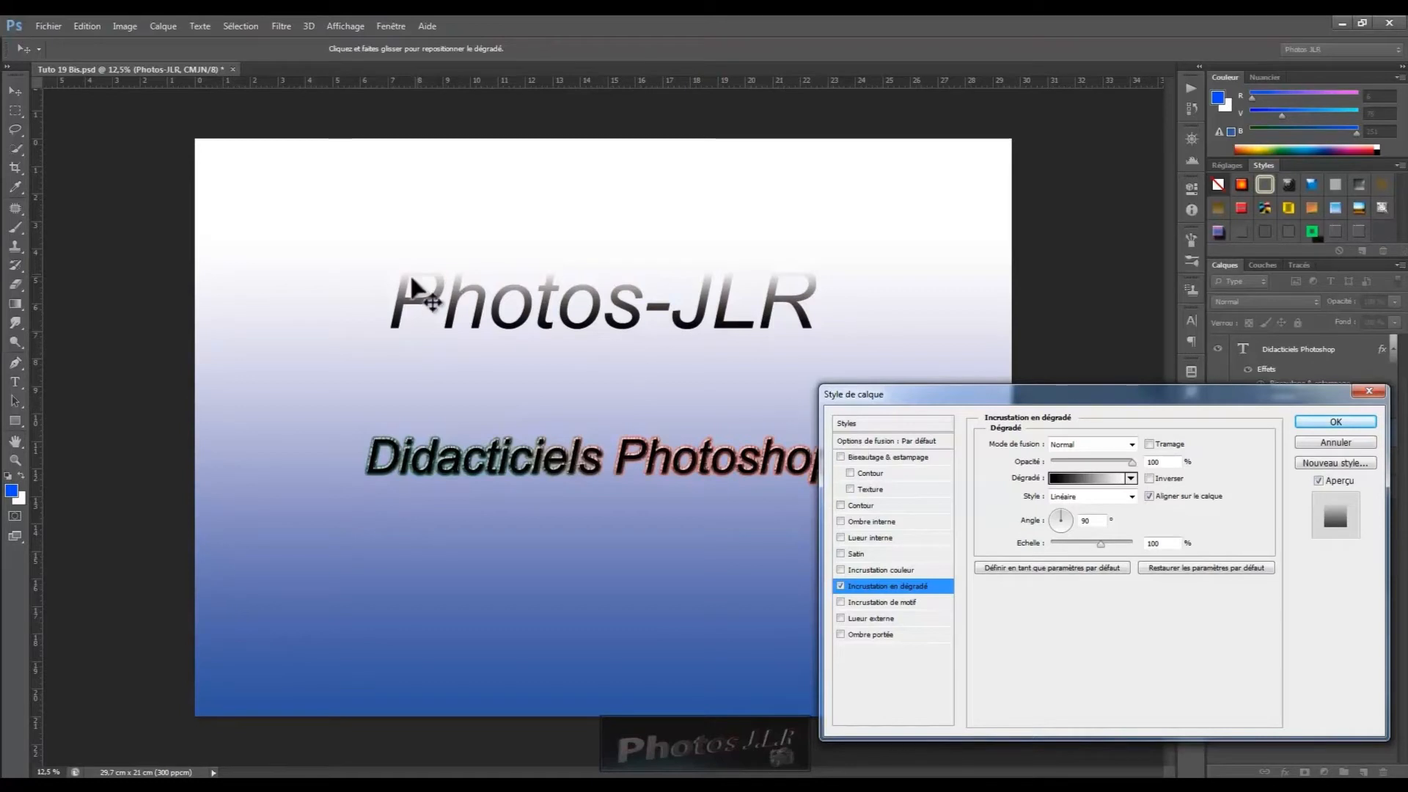
click(1132, 444)
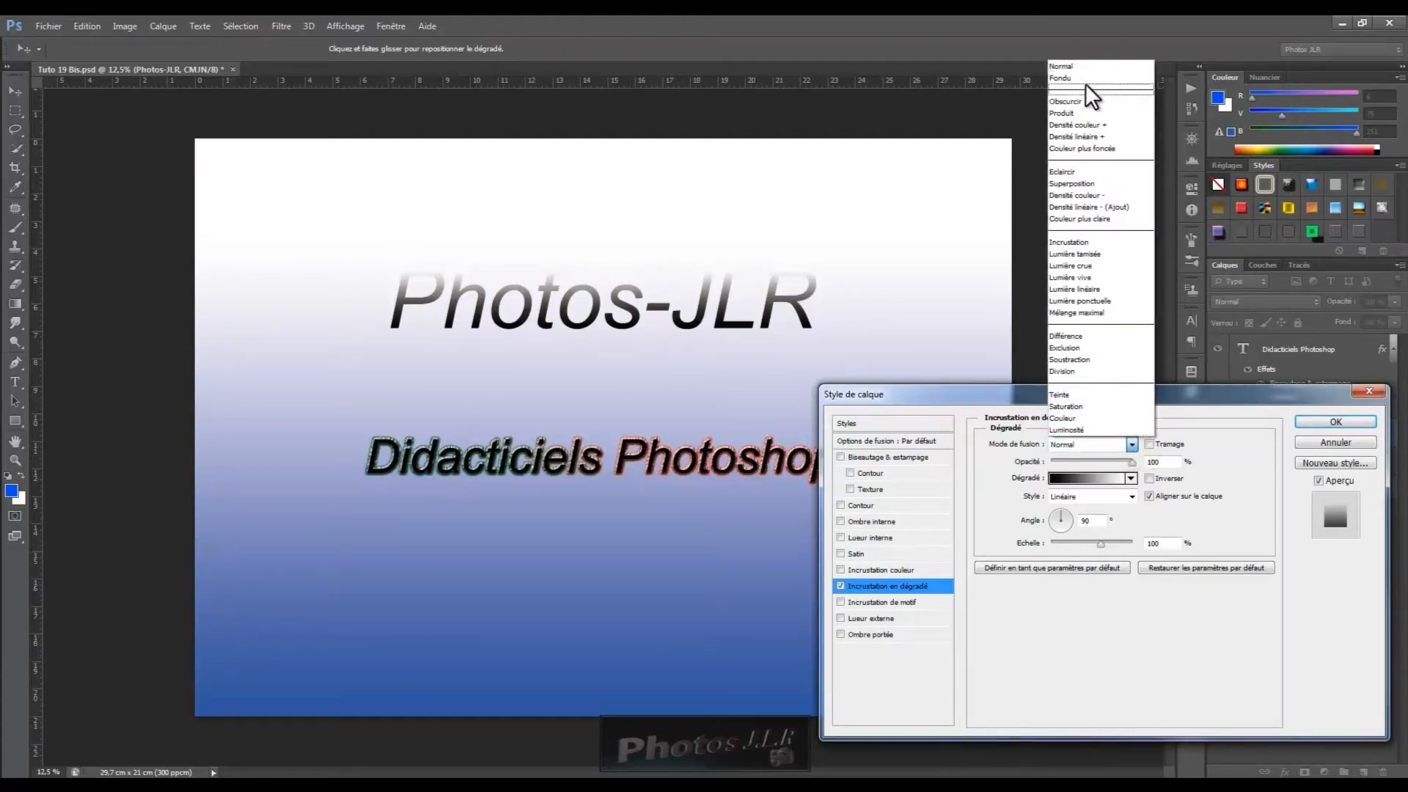
click(1078, 242)
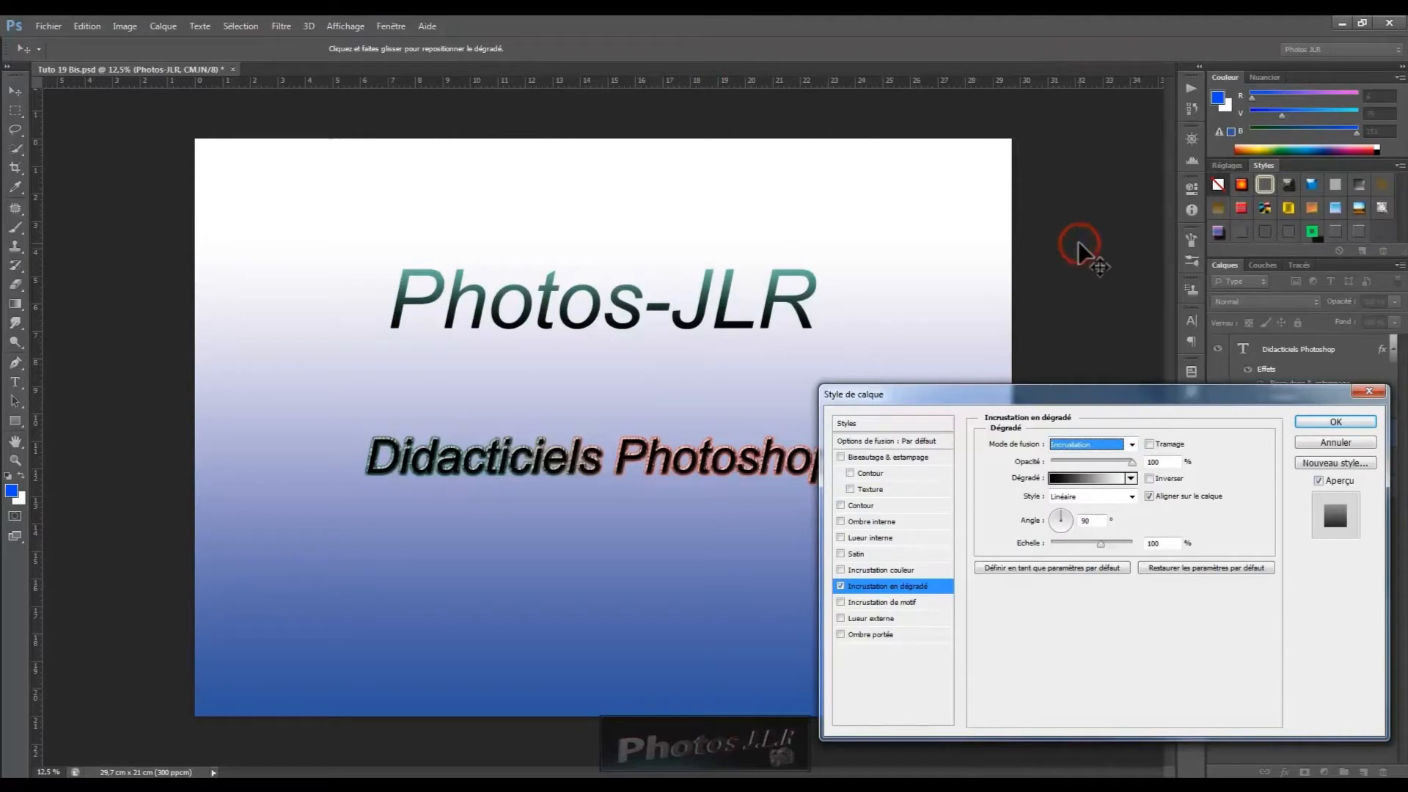
click(1132, 445)
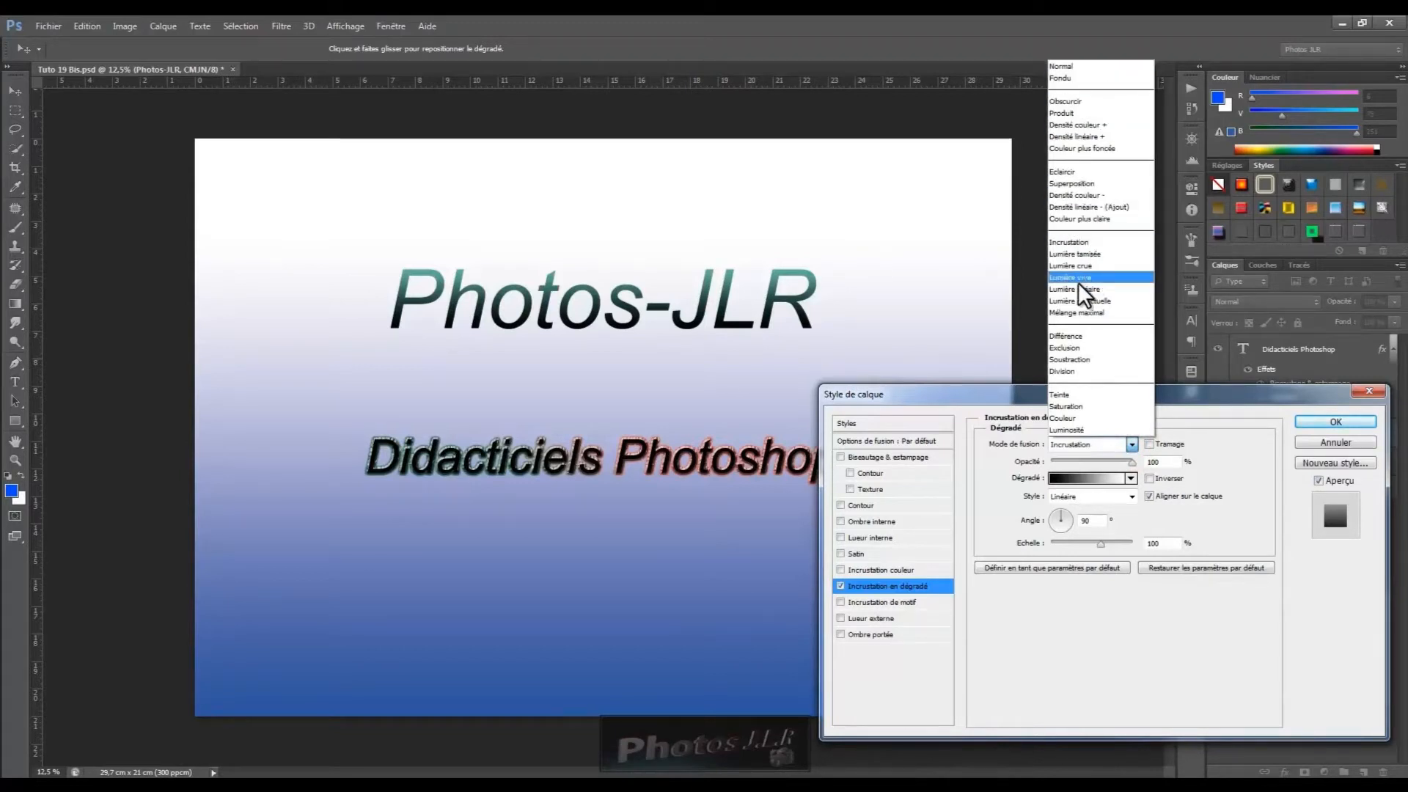
click(1089, 394)
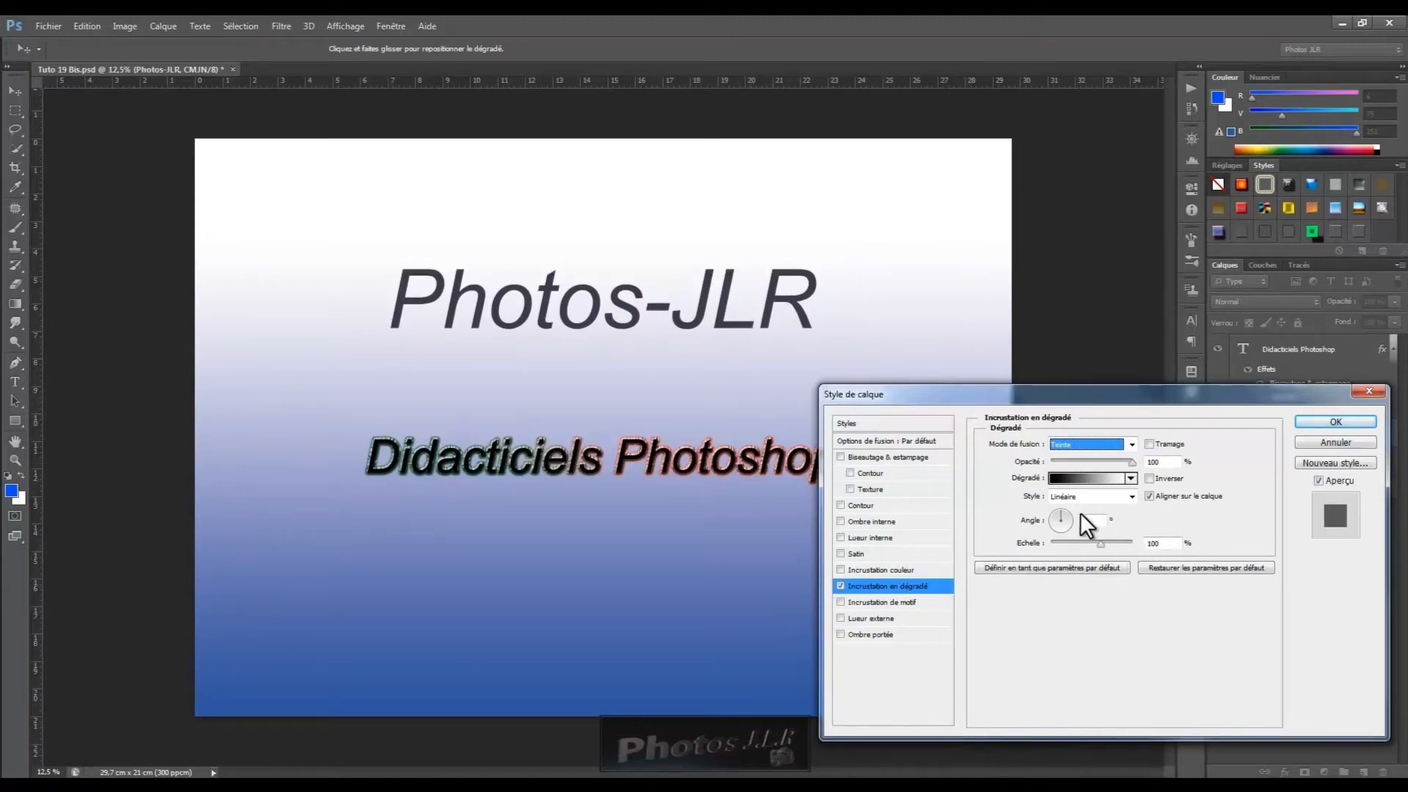
click(1133, 495)
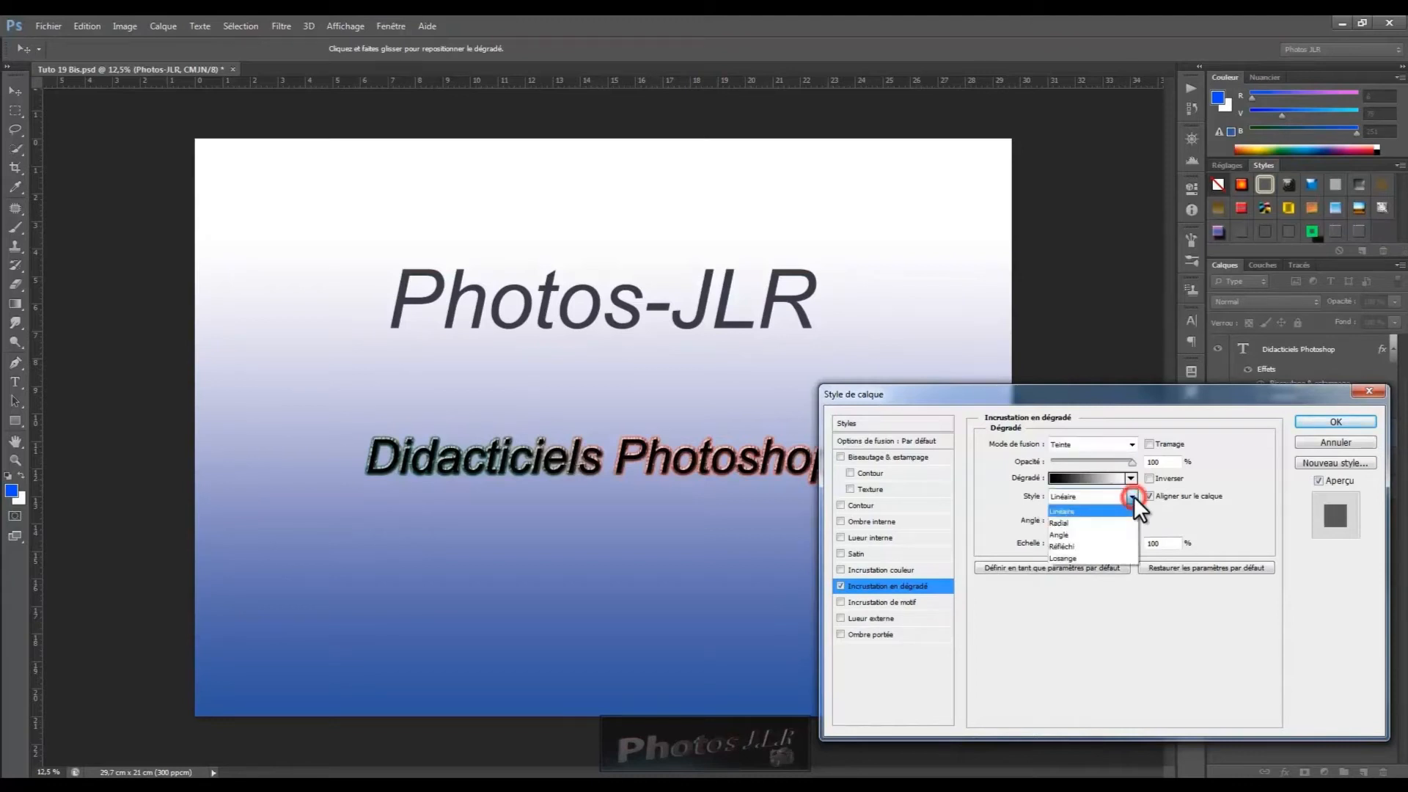
click(1134, 496)
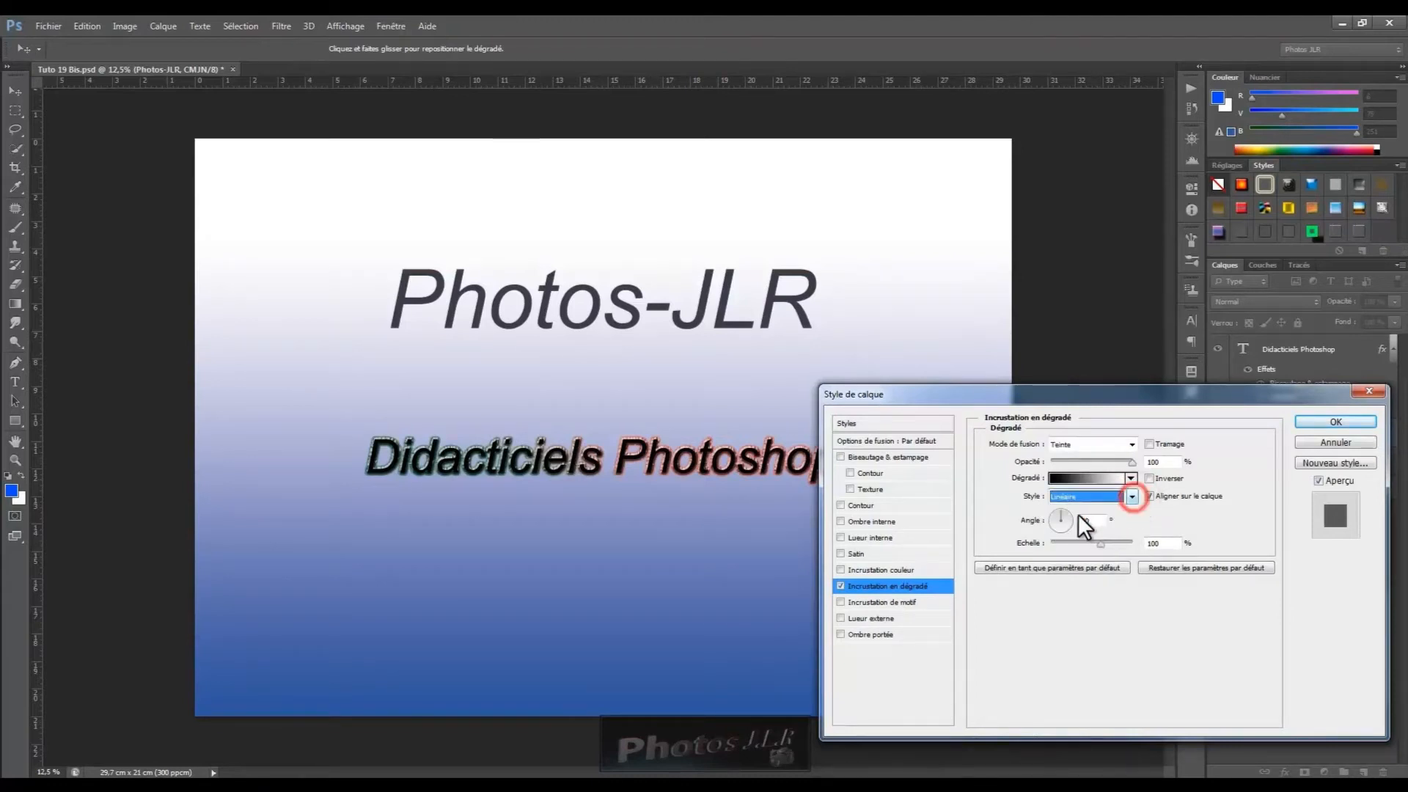
click(840, 586)
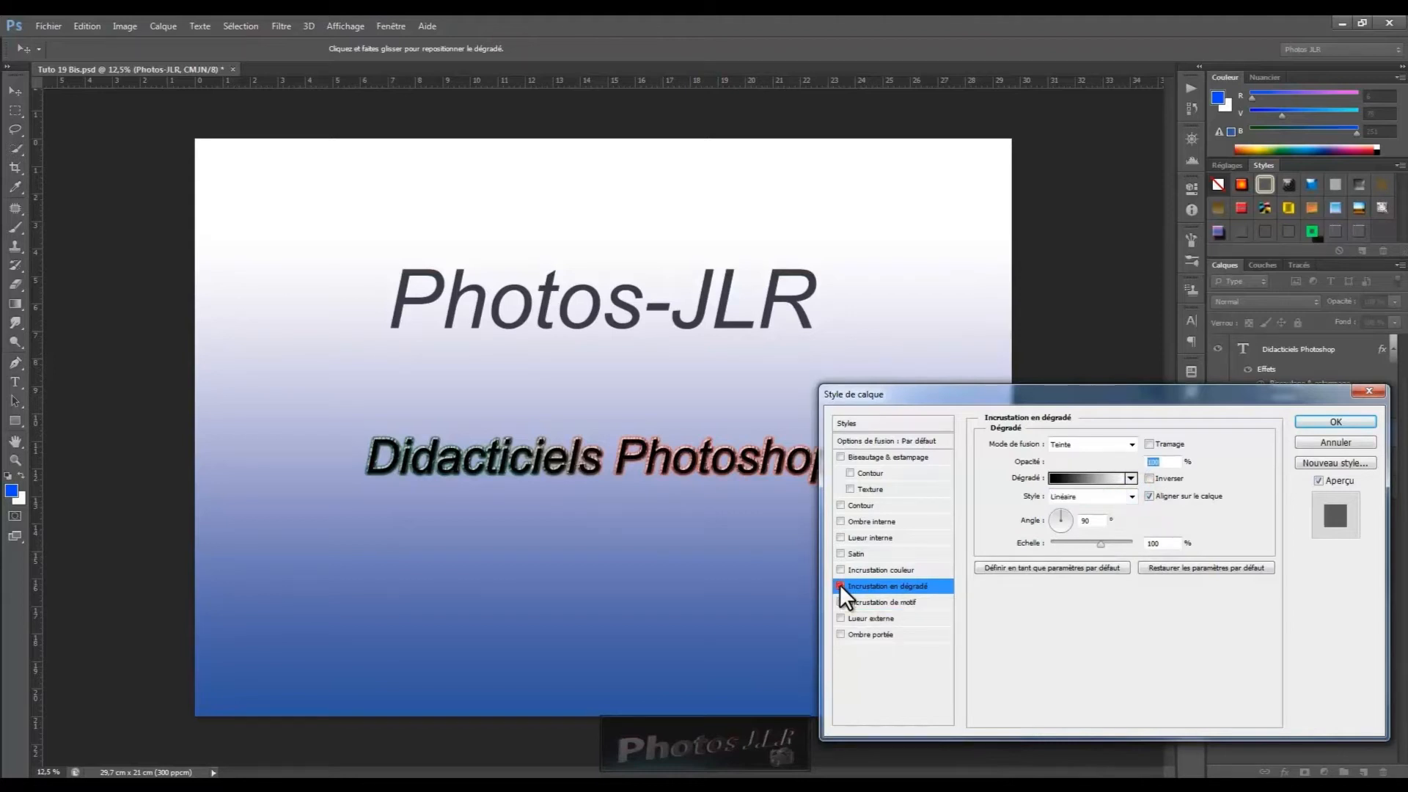
Step: Enable Incrustation de motif on the Photos-JLR text and replace the active patterns with the Papier couleur set
click(839, 601)
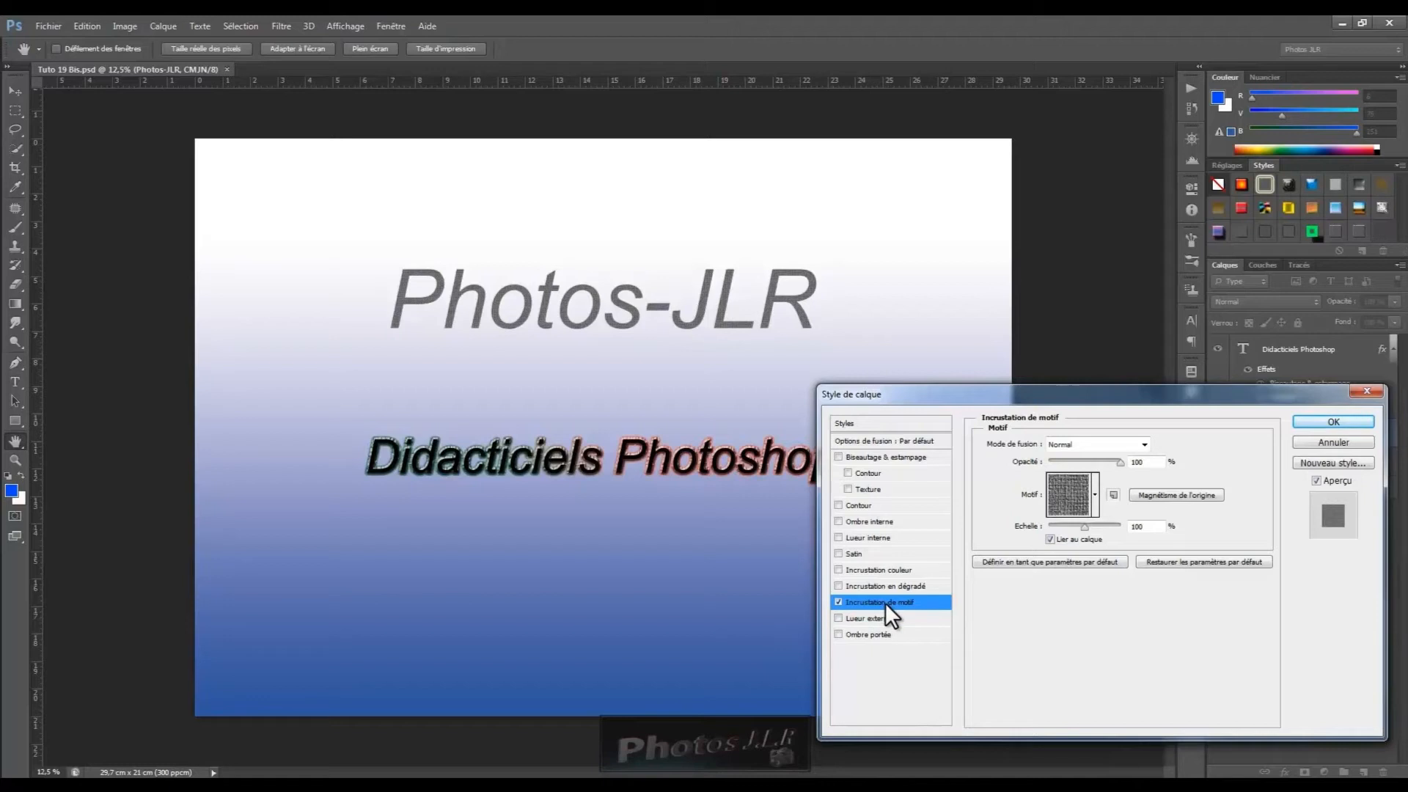
click(1070, 493)
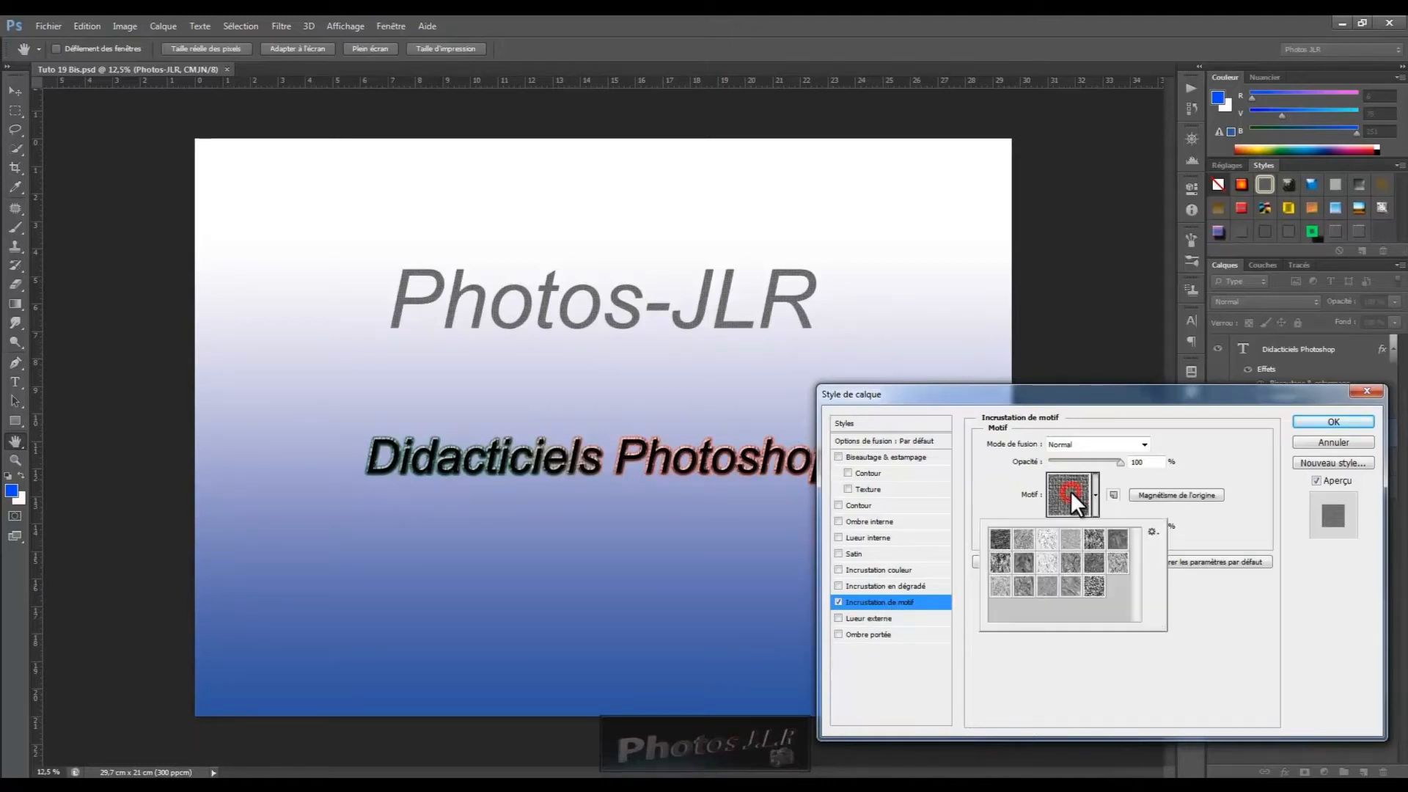
click(1153, 531)
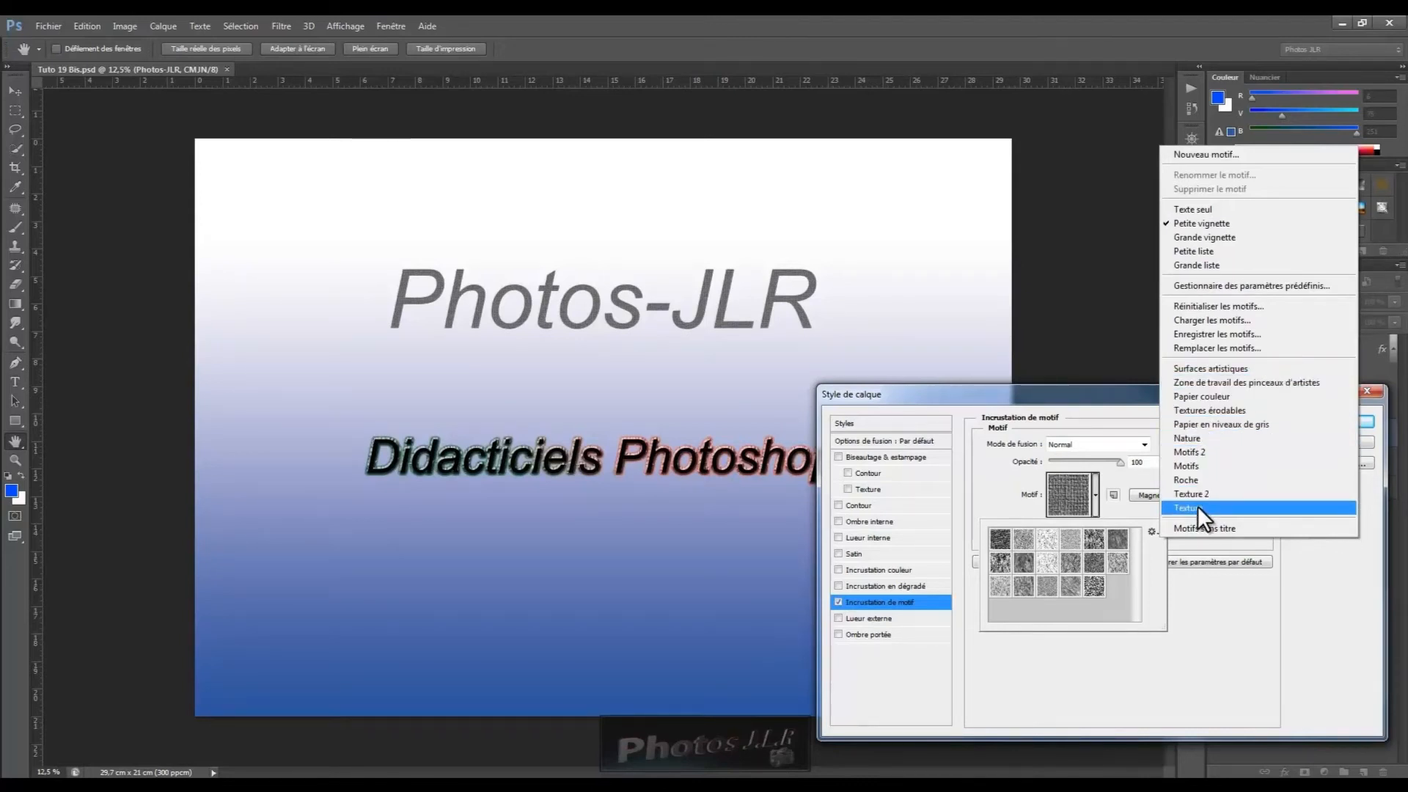
click(1185, 397)
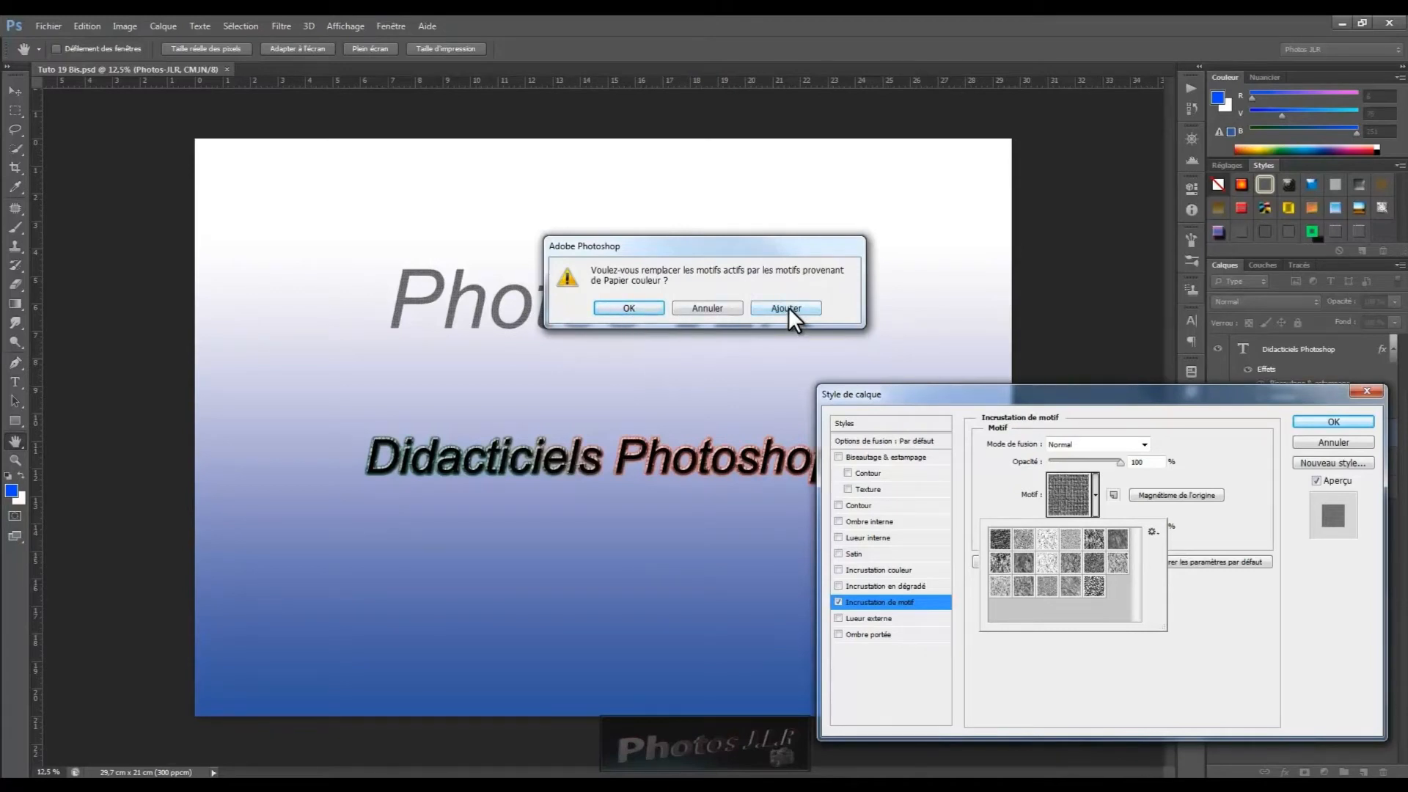
click(629, 308)
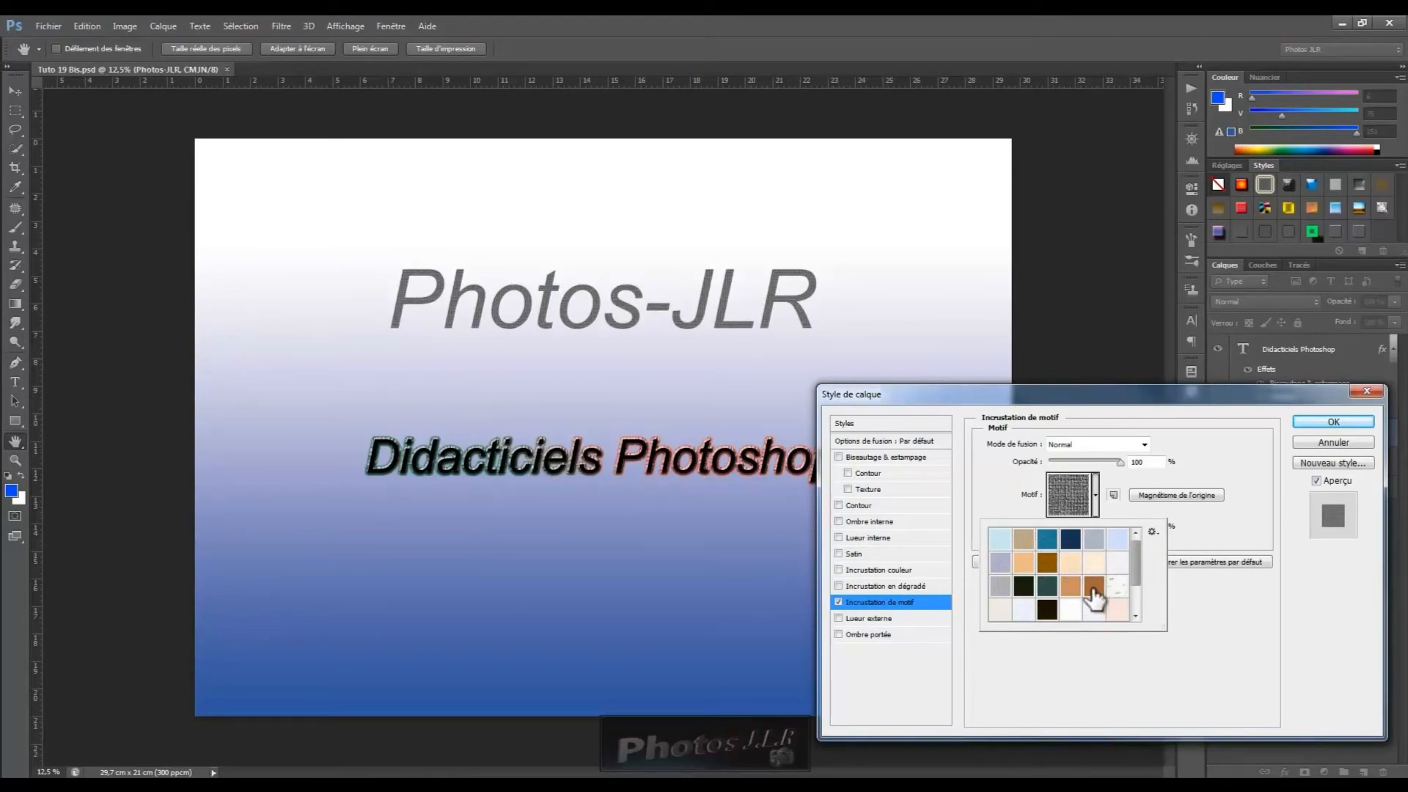
Step: Try the brown, dark green and light blue paper patterns on the Photos-JLR text in Normal mode, and disable the pattern overlay
click(1094, 589)
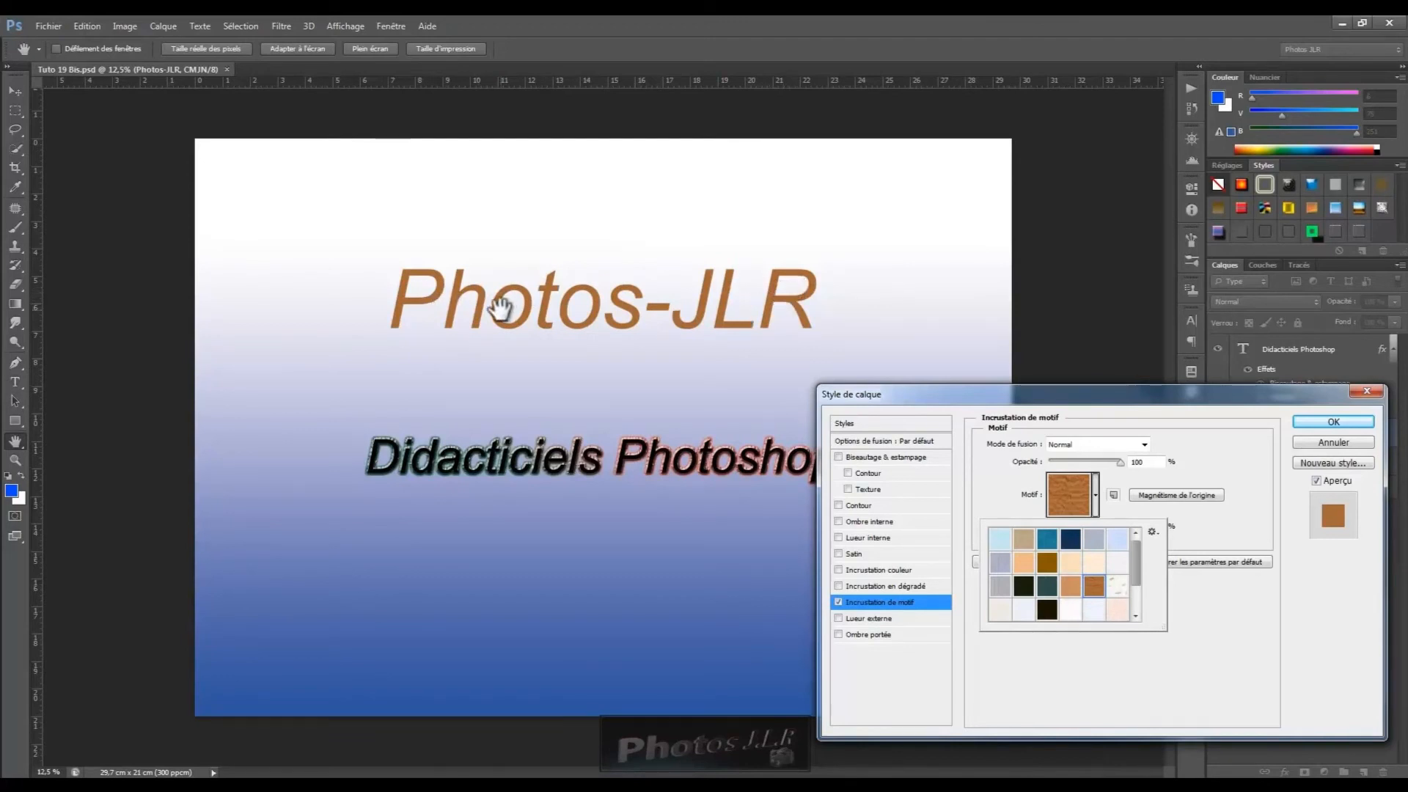
click(1045, 587)
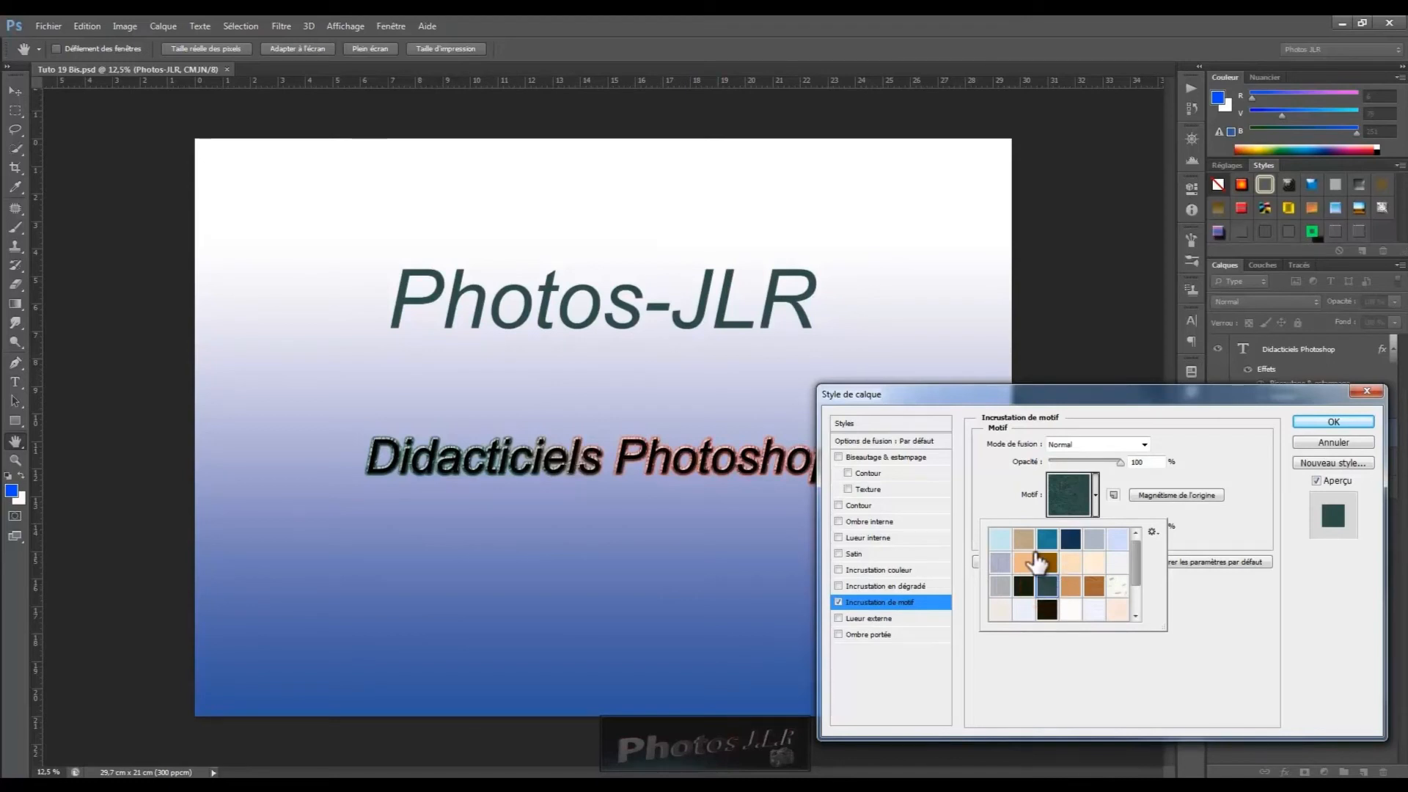
click(1002, 540)
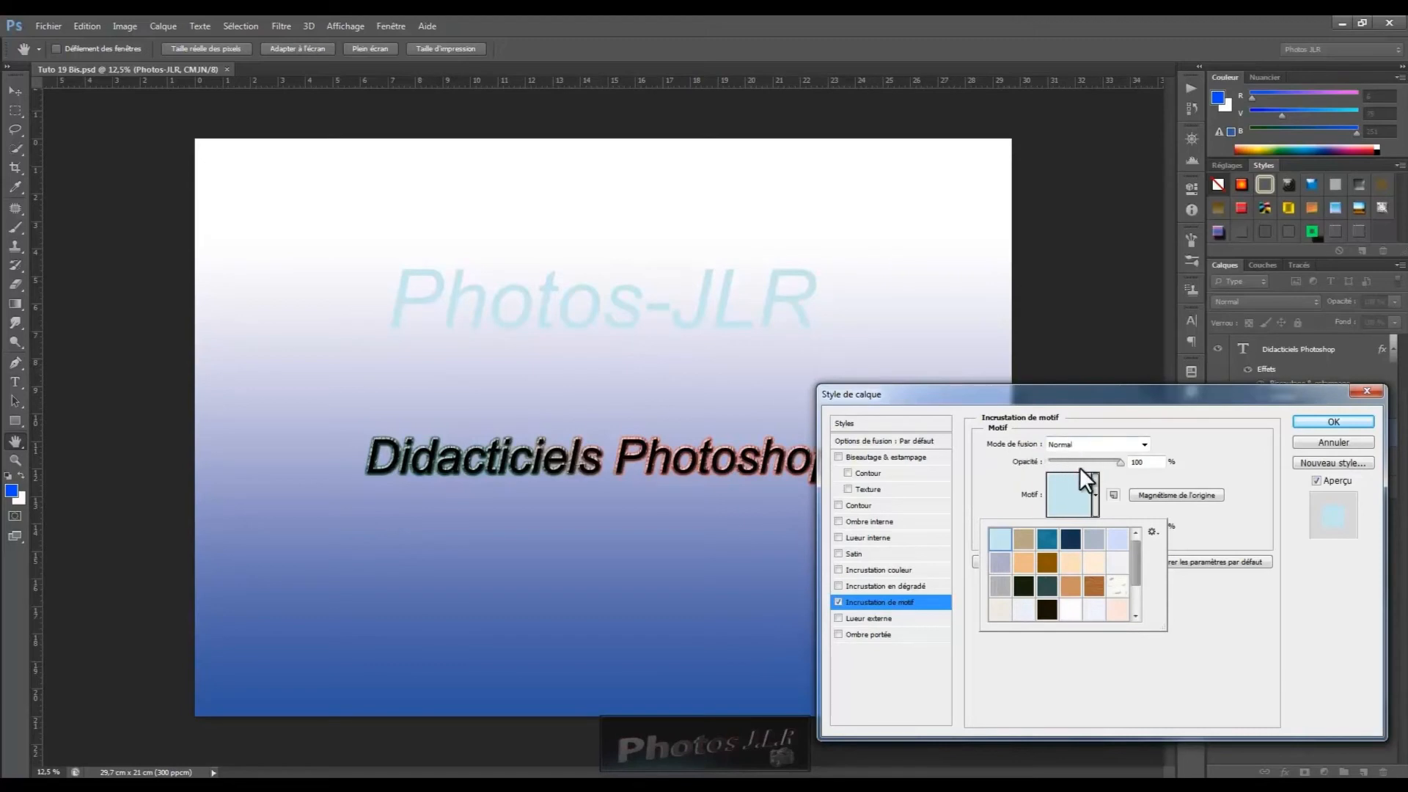
click(1143, 444)
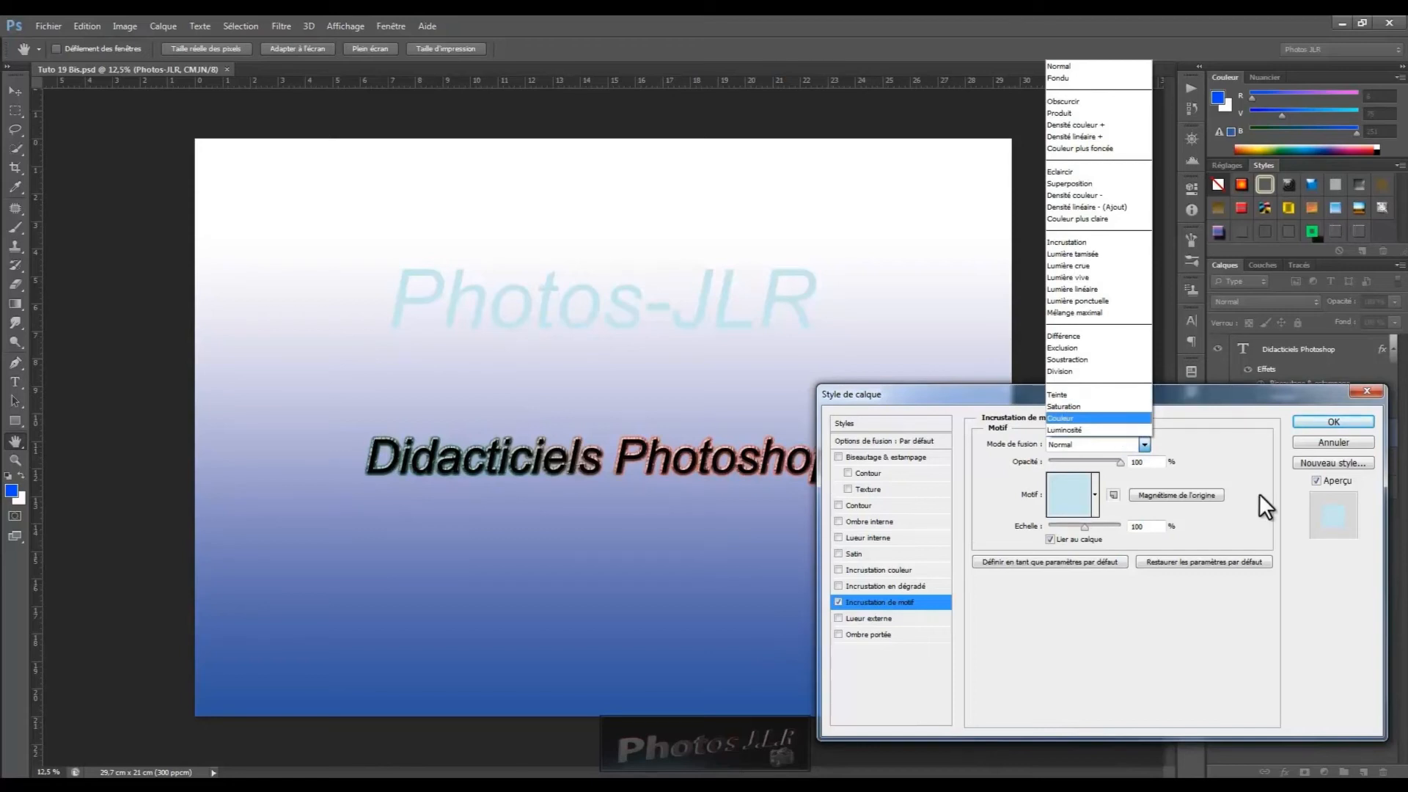
click(1238, 463)
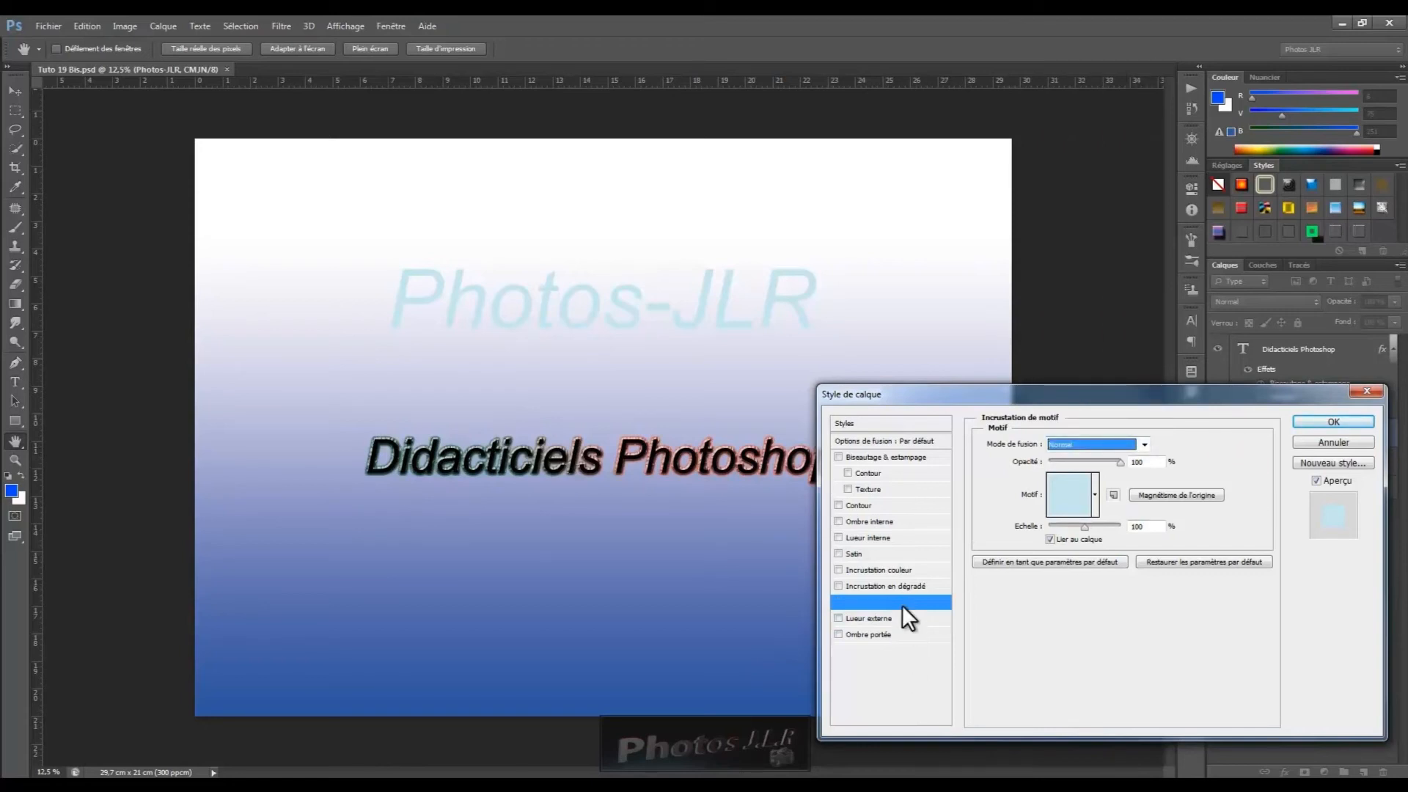
click(838, 601)
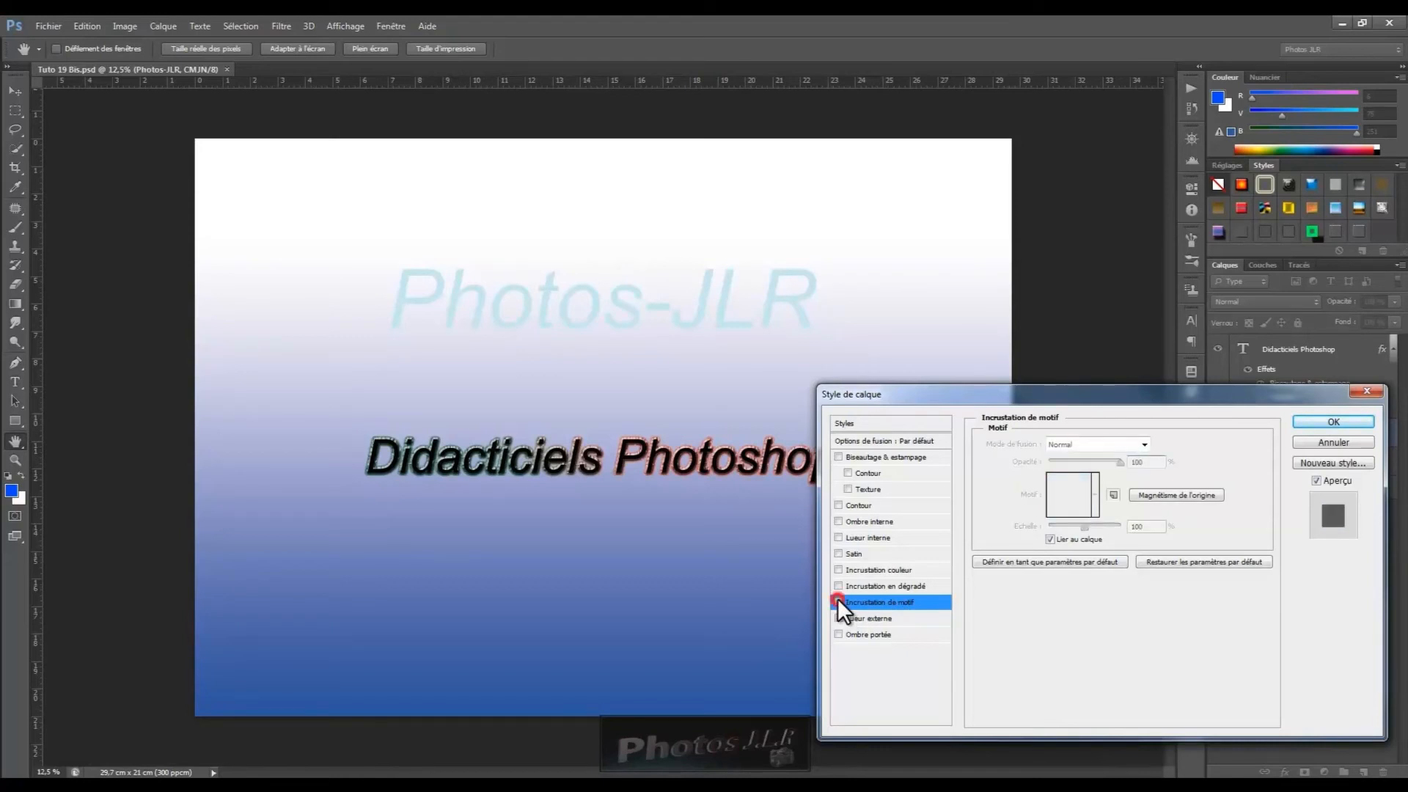
Step: Enable Lueur externe and Lueur interne on the Photos-JLR text to compare their settings, and disable both
click(860, 618)
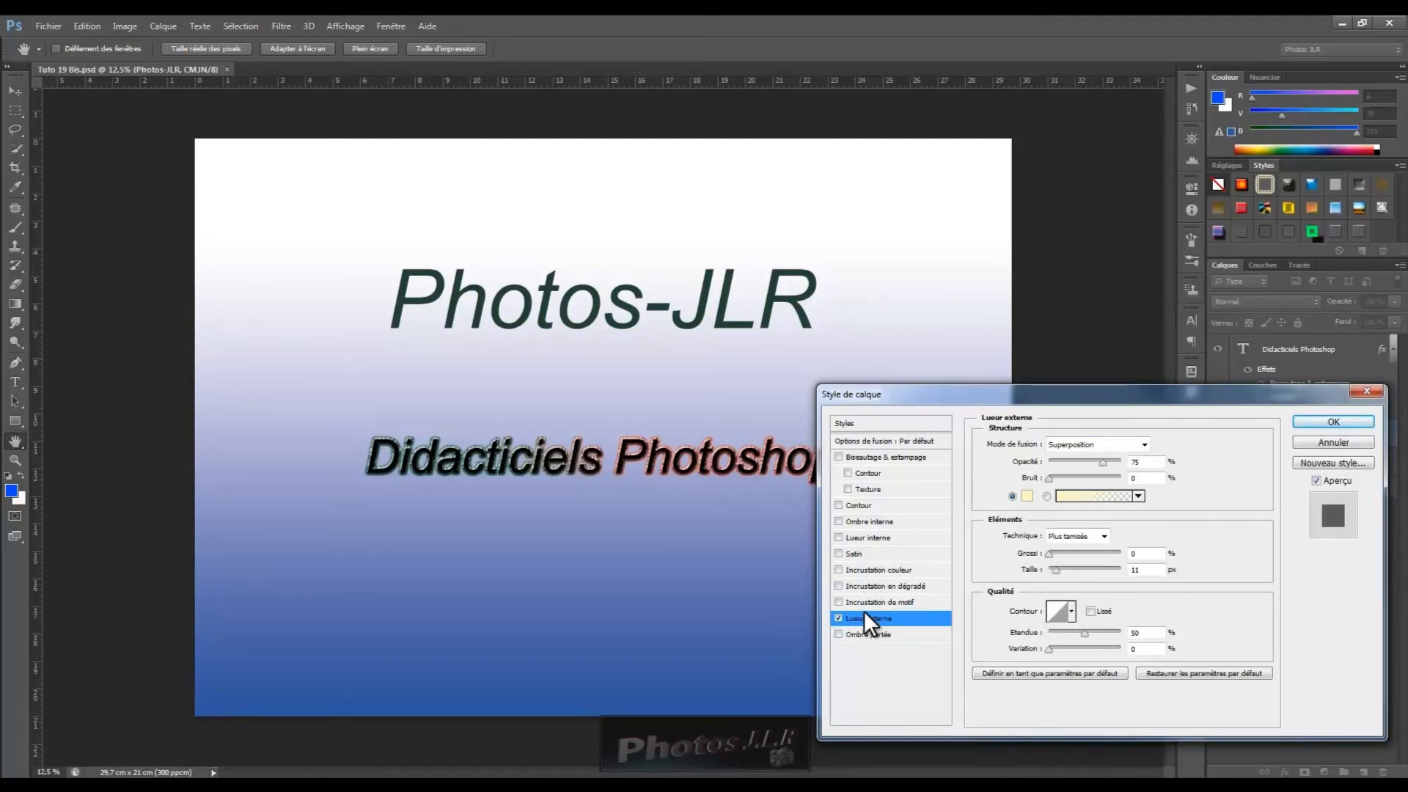
click(848, 538)
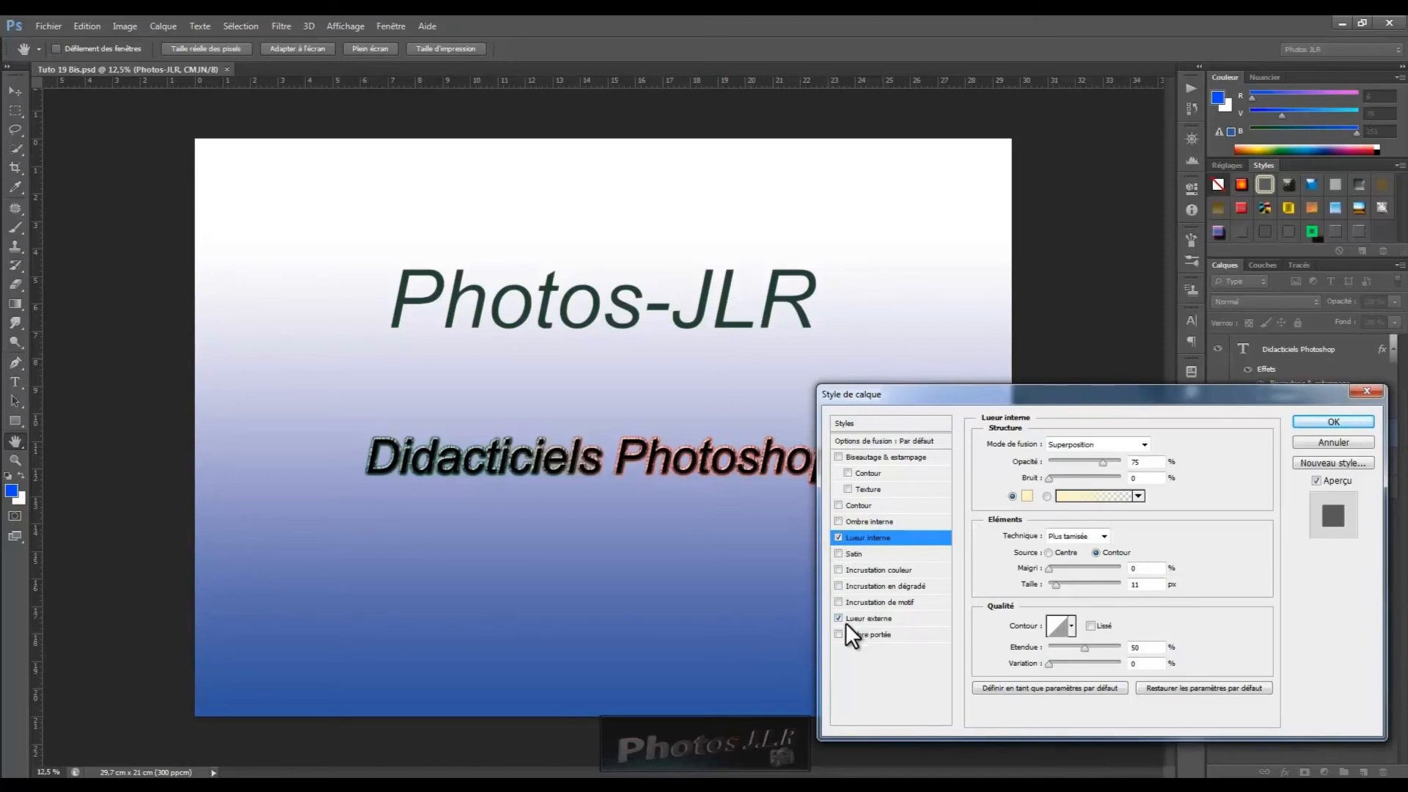
click(838, 537)
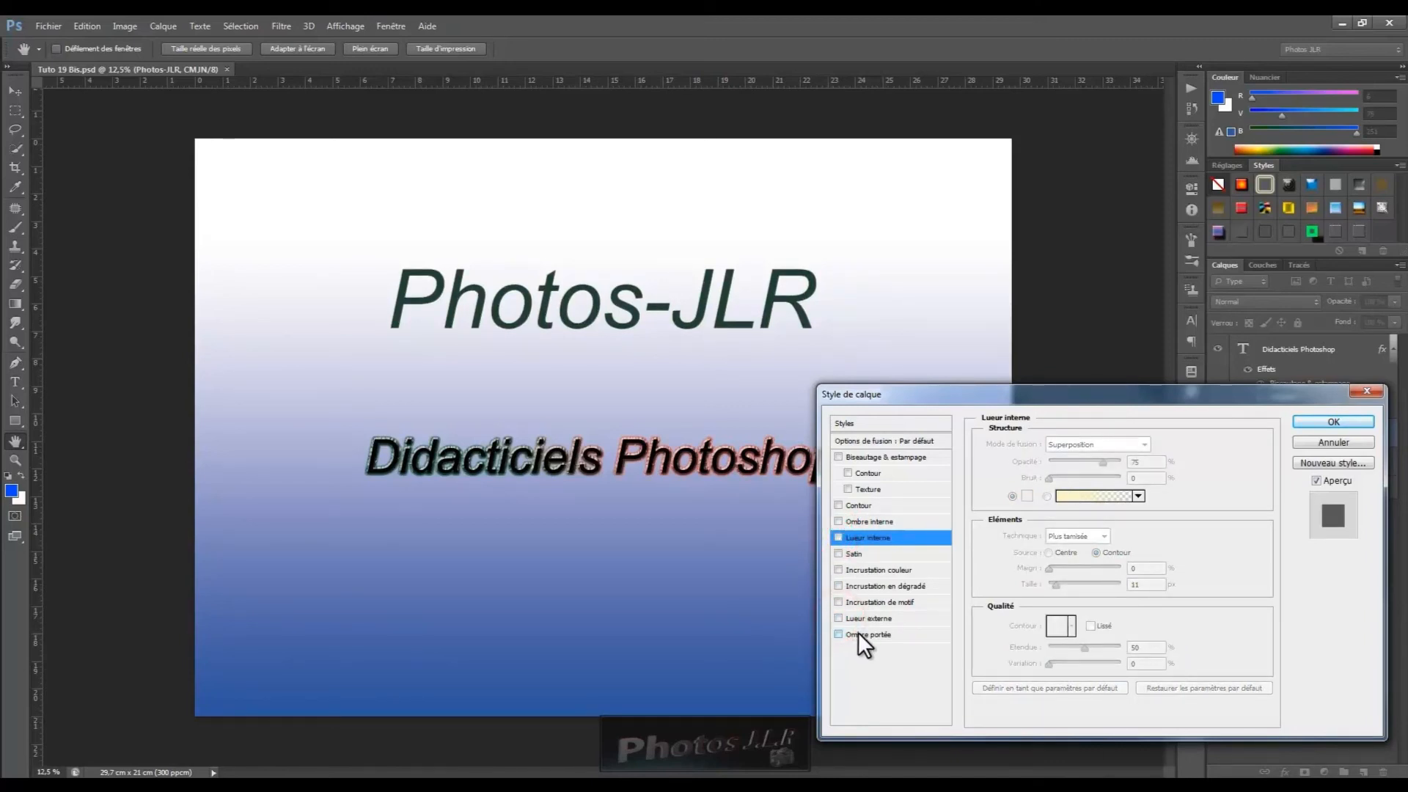
Step: Add an Ombre portée effect to the Photos-JLR text in Couleur plus foncée mode with 33% opacity
click(858, 633)
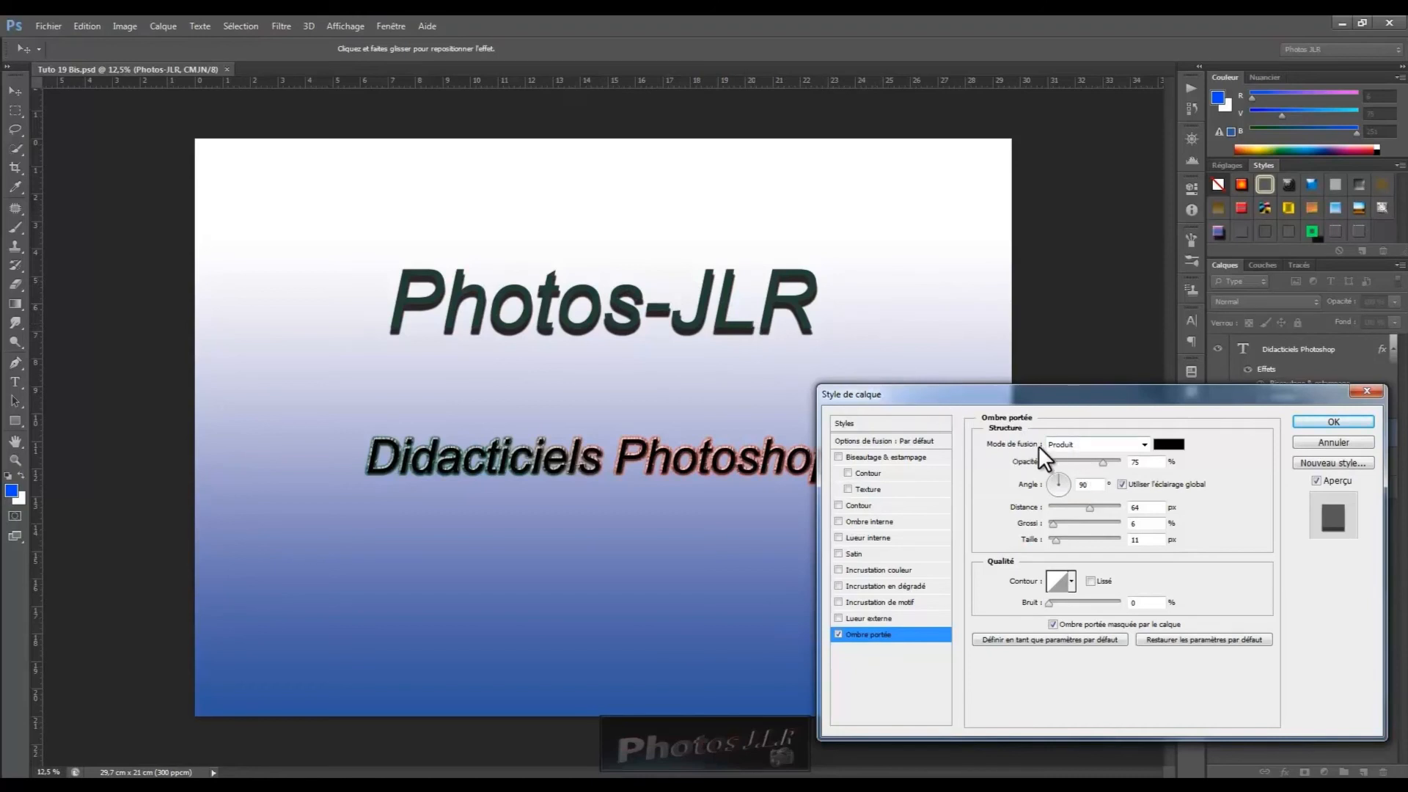
click(1144, 444)
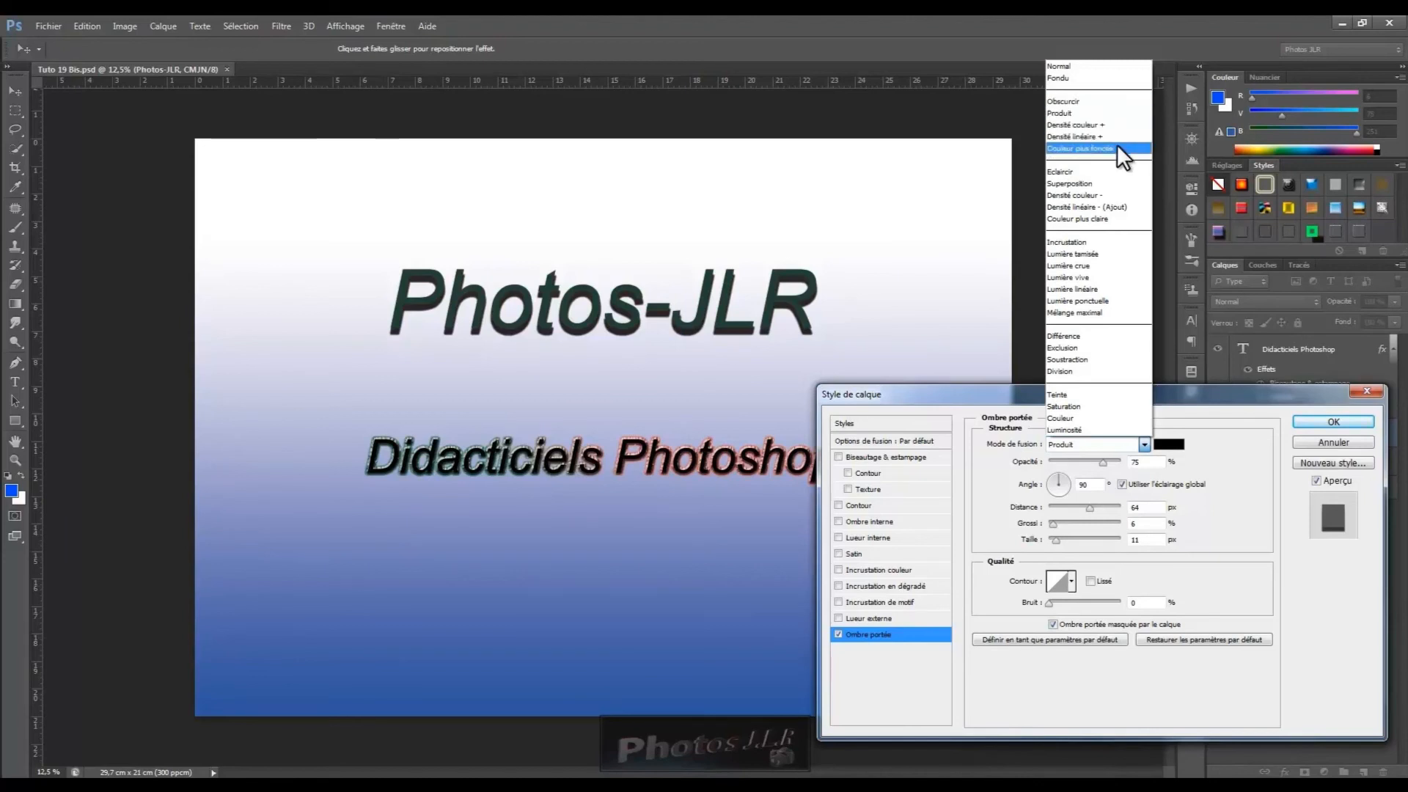
click(1076, 148)
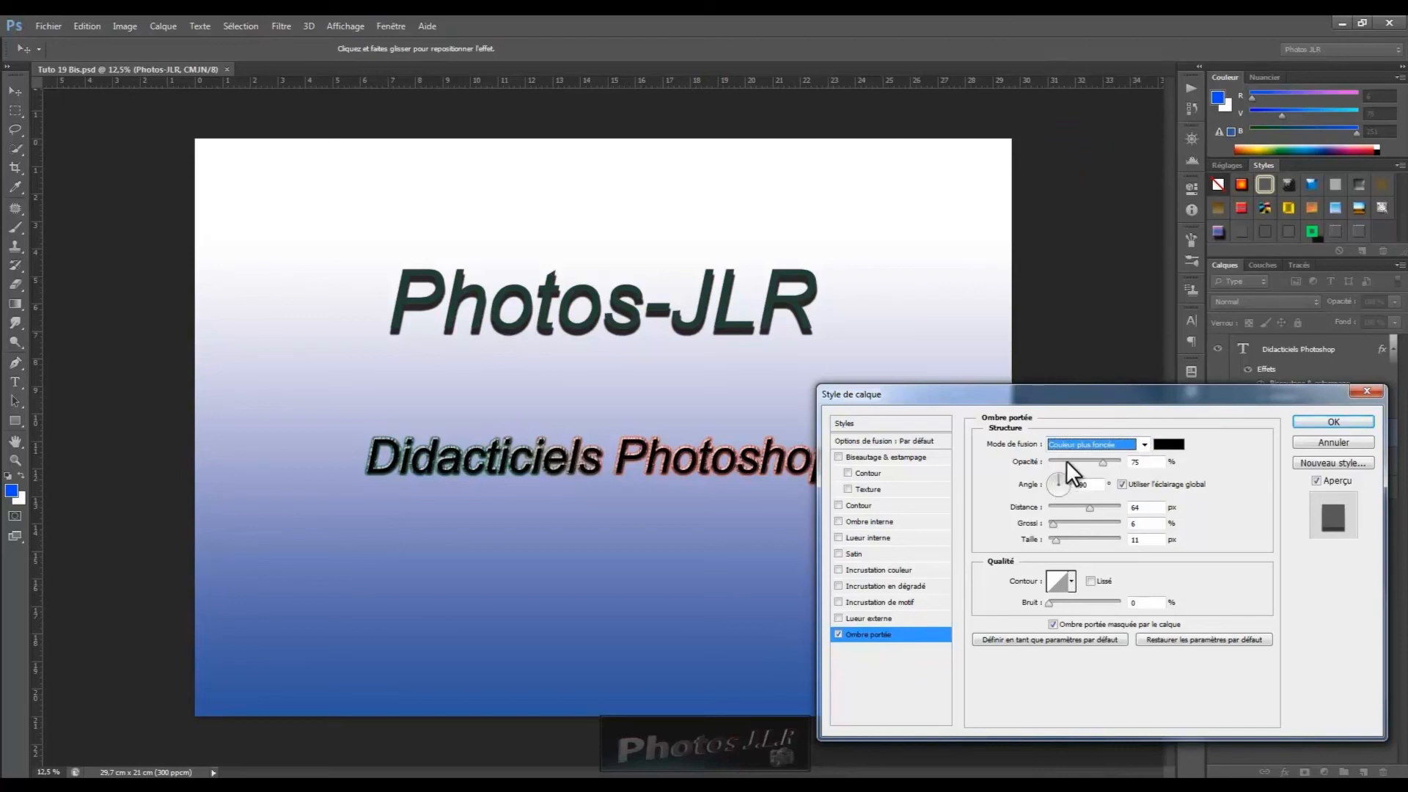
drag(1103, 460, 1071, 460)
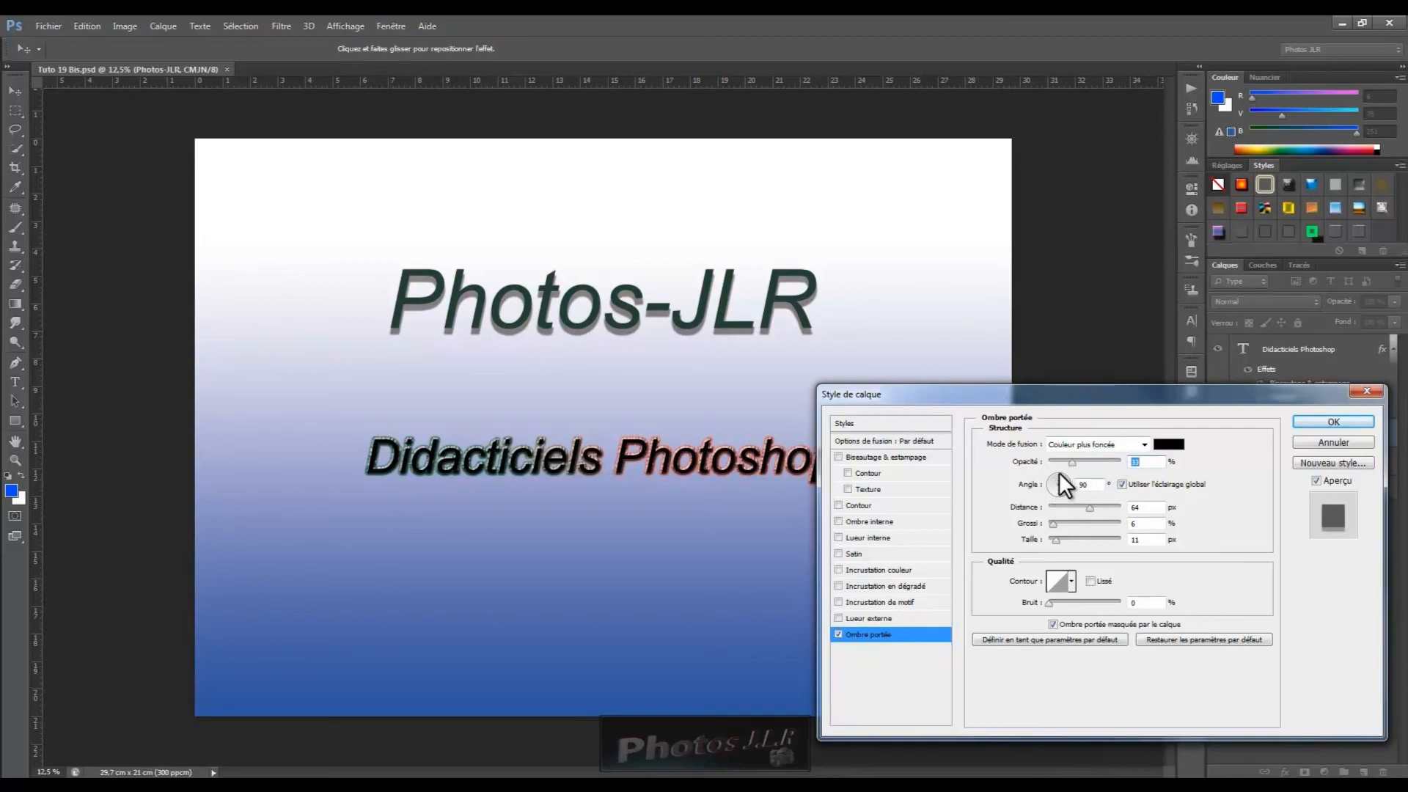
Step: Reposition the drop shadow to a 22° angle and 103 px distance, set Grossi to 11%, and reduce its Taille
mouse_move(742, 340)
mouse_down()
mouse_move(716, 348)
mouse_move(748, 335)
mouse_move(762, 295)
mouse_move(726, 330)
mouse_up()
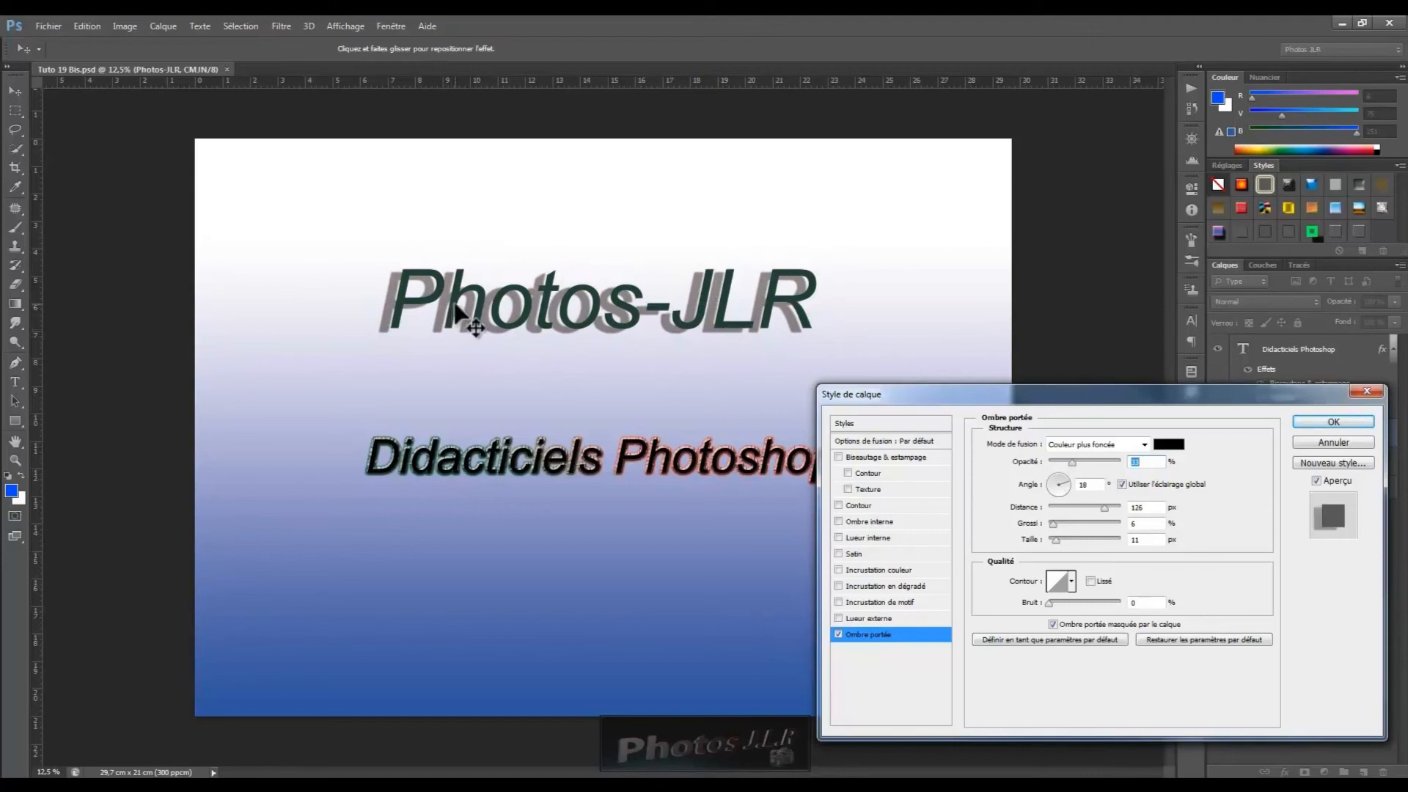
drag(716, 330, 714, 332)
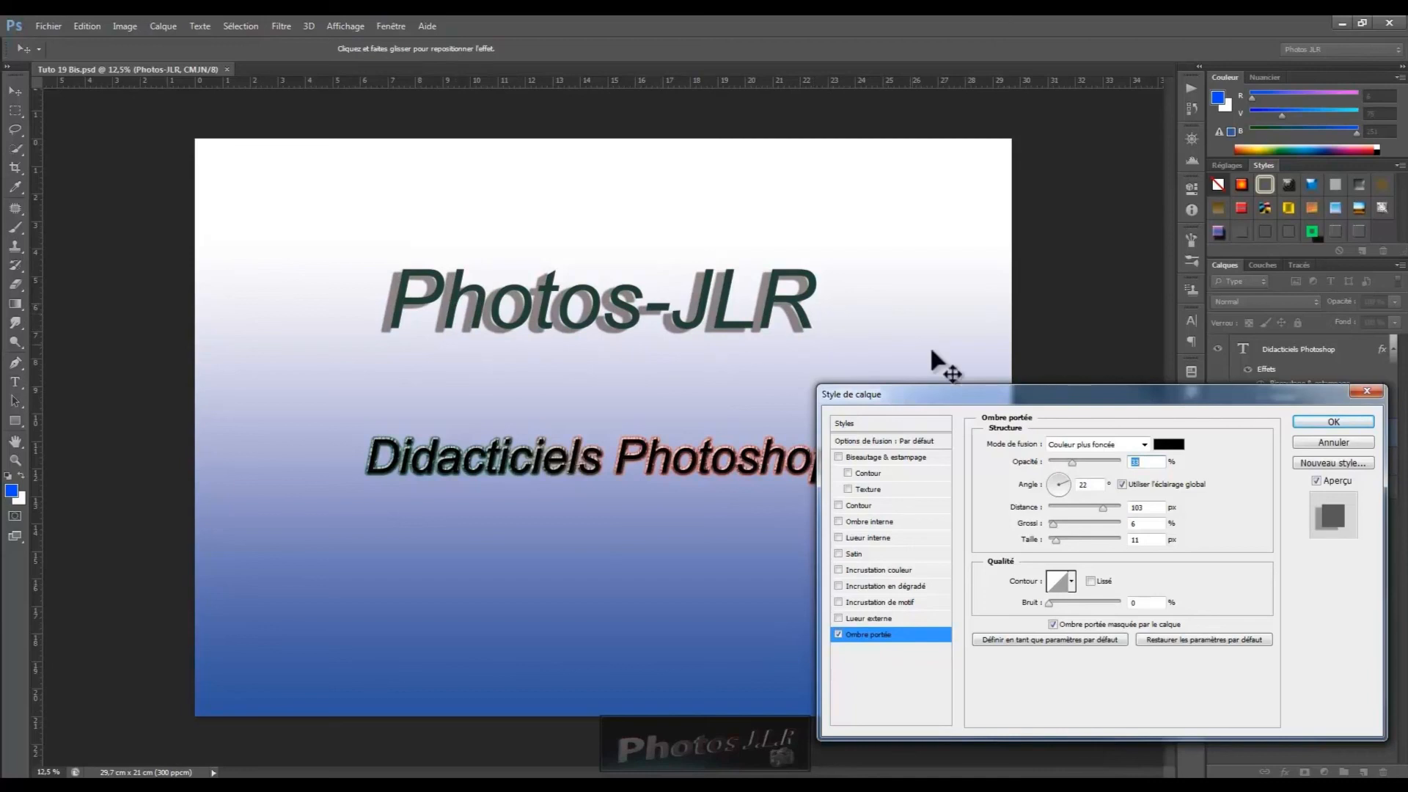
mouse_move(1050, 526)
mouse_down()
mouse_move(1072, 538)
mouse_move(1050, 539)
mouse_up()
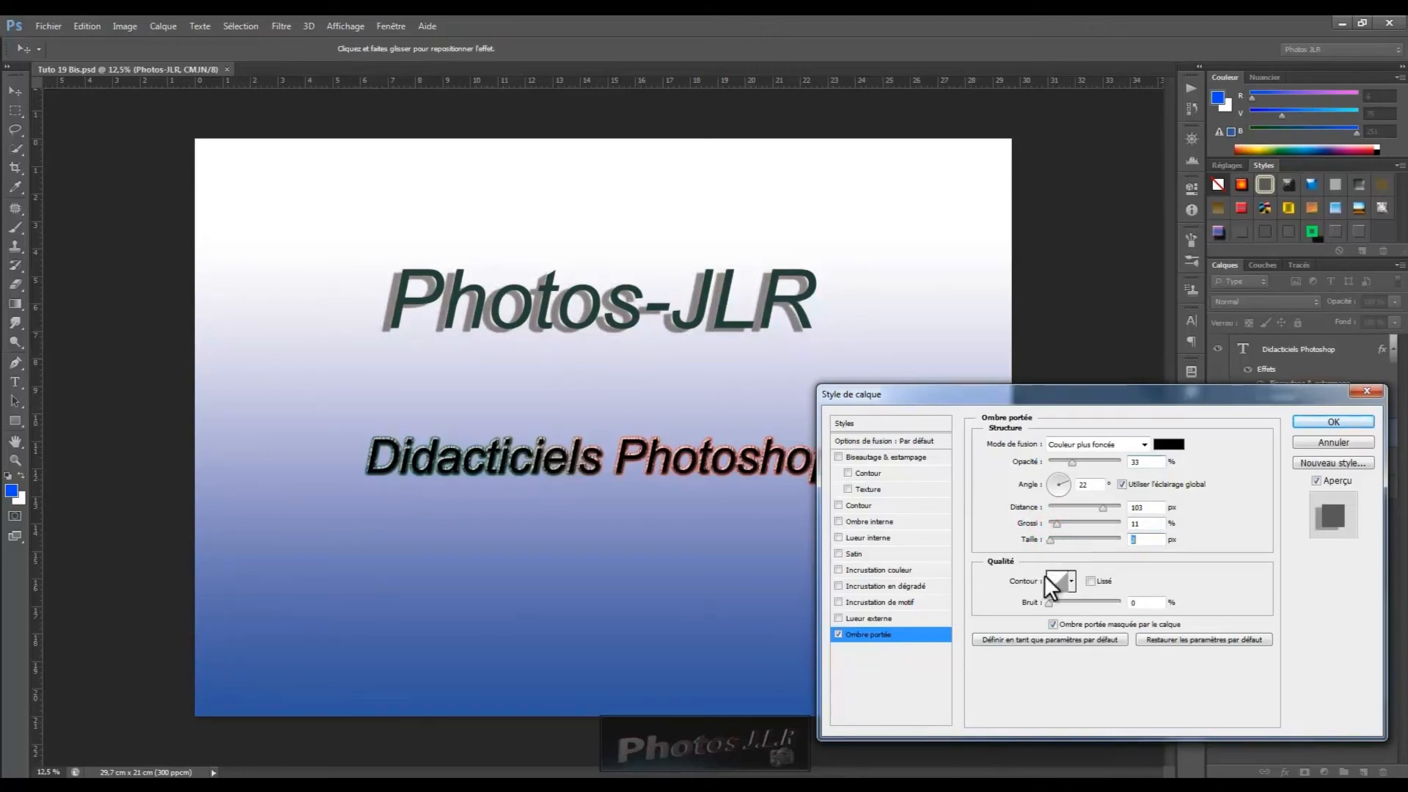